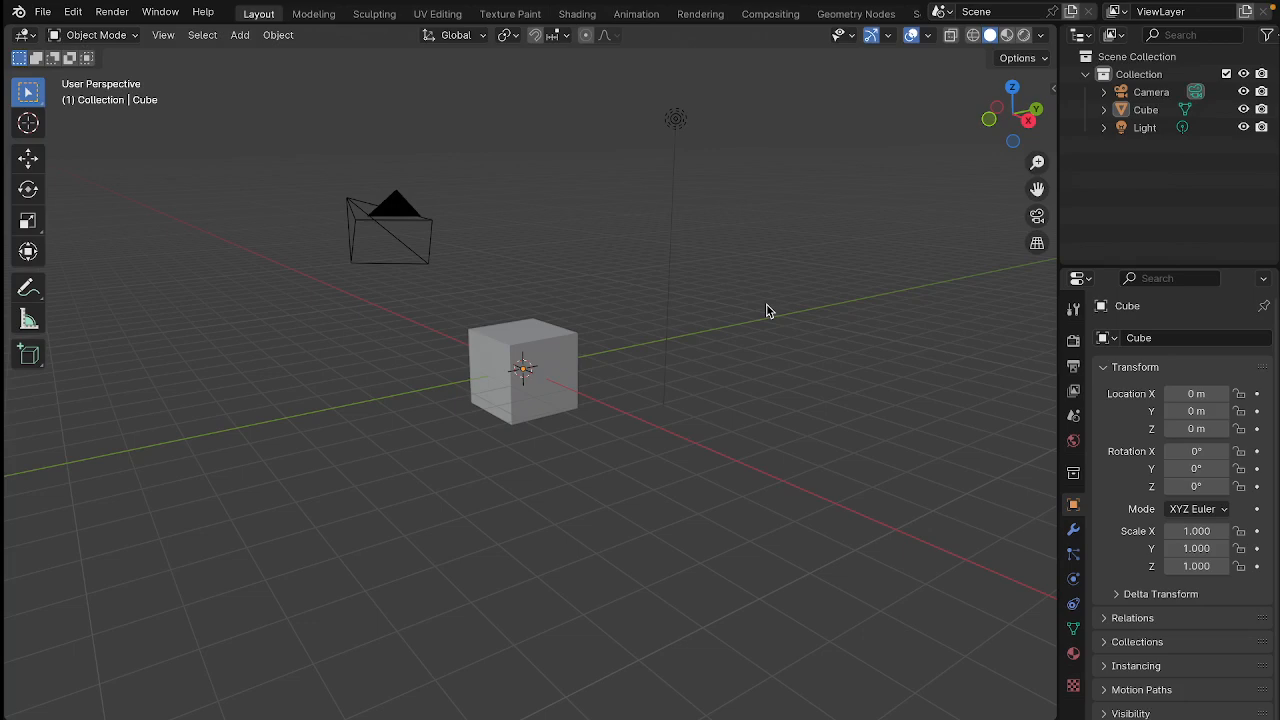
Examine the default scene's cube, light and camera, selecting each object in turn.
middle_click_drag(760, 314, 694, 323)
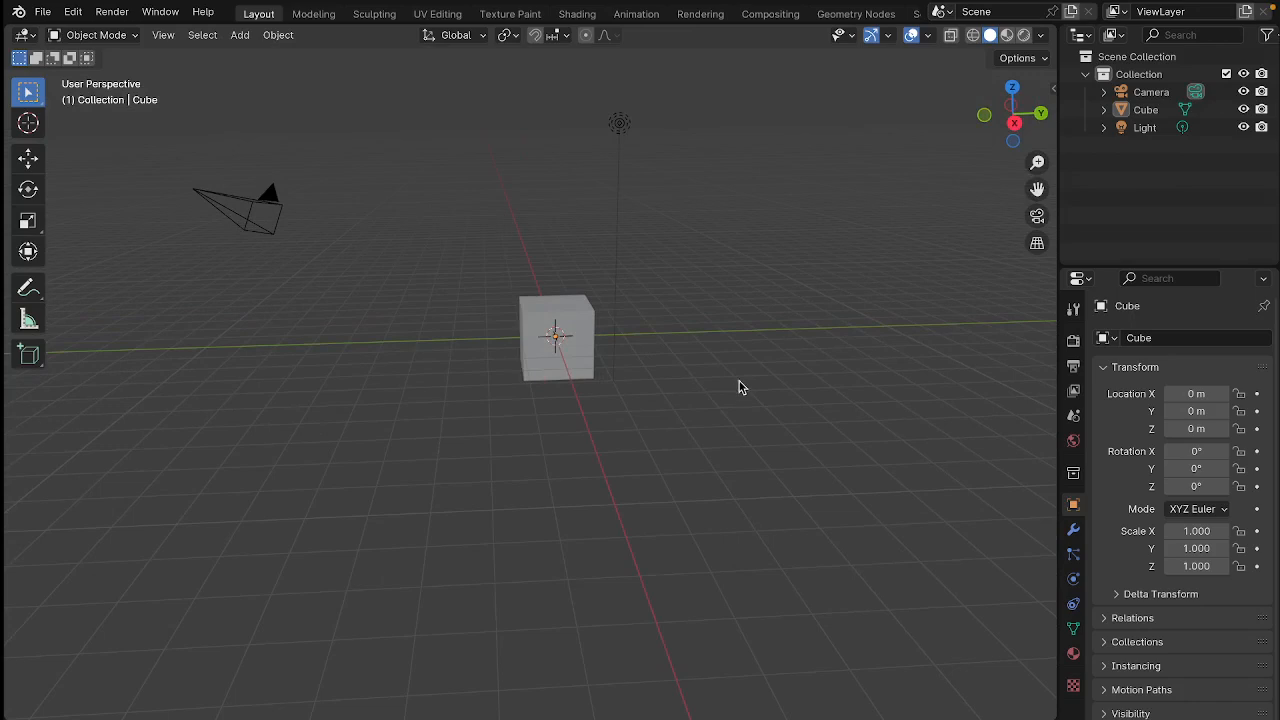
middle_click_drag(737, 386, 654, 417, "shift")
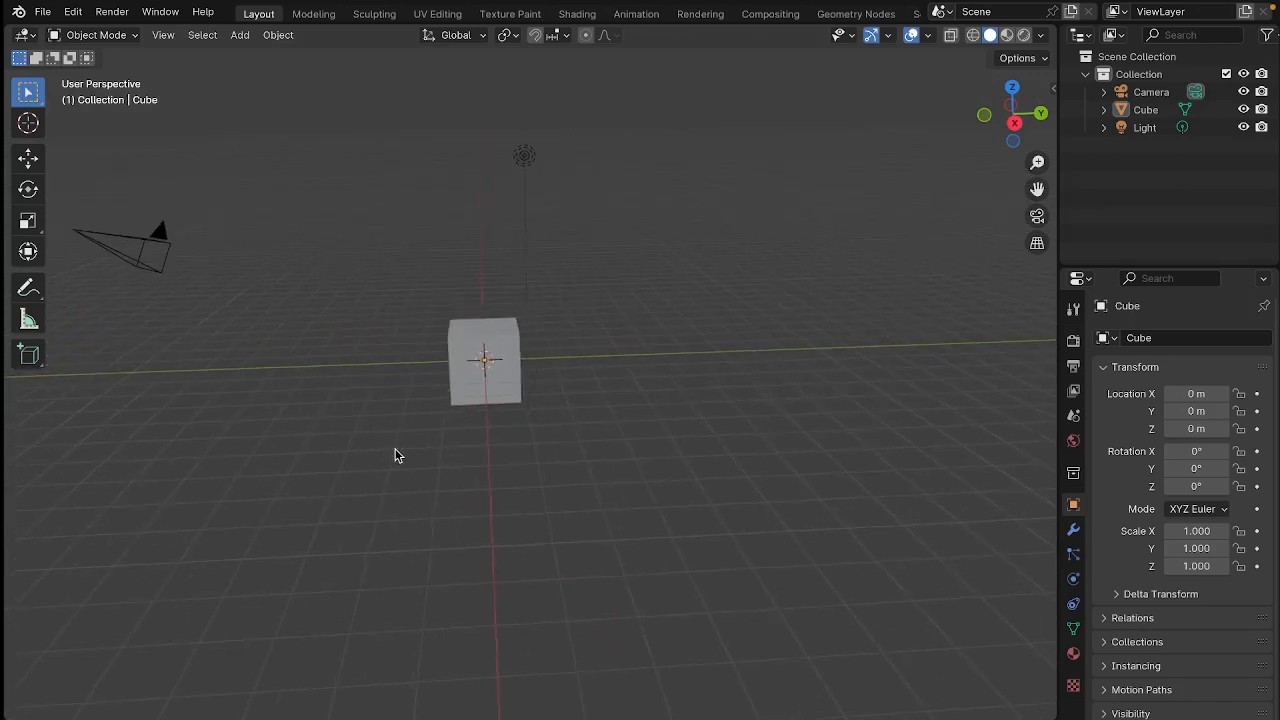
middle_click_drag(395, 455, 443, 429)
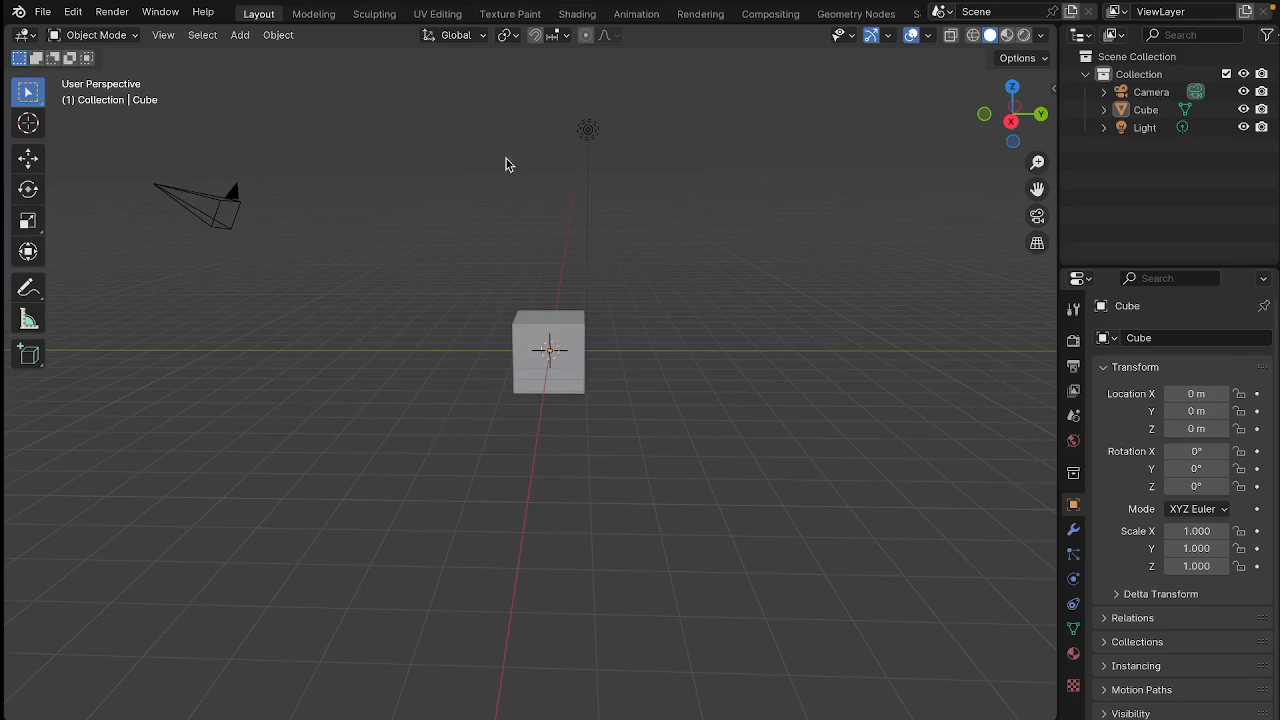
left_click(572, 345)
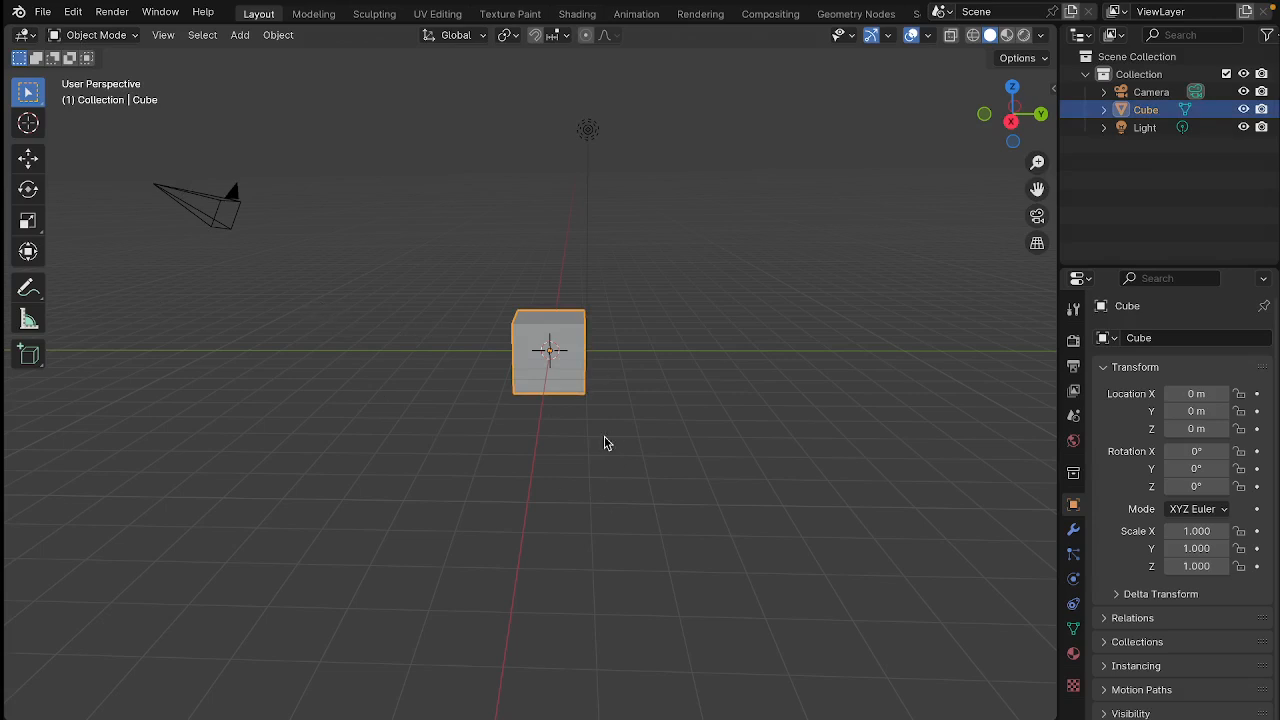
left_click(588, 132)
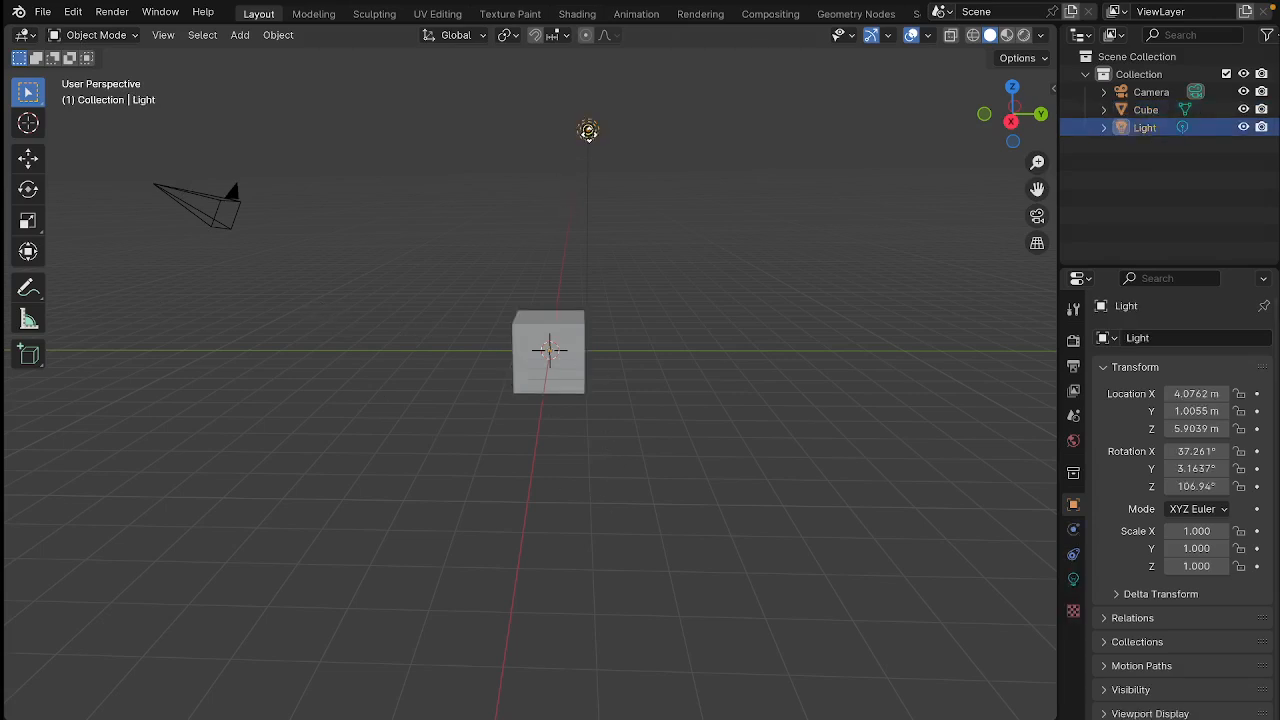
left_click(222, 221)
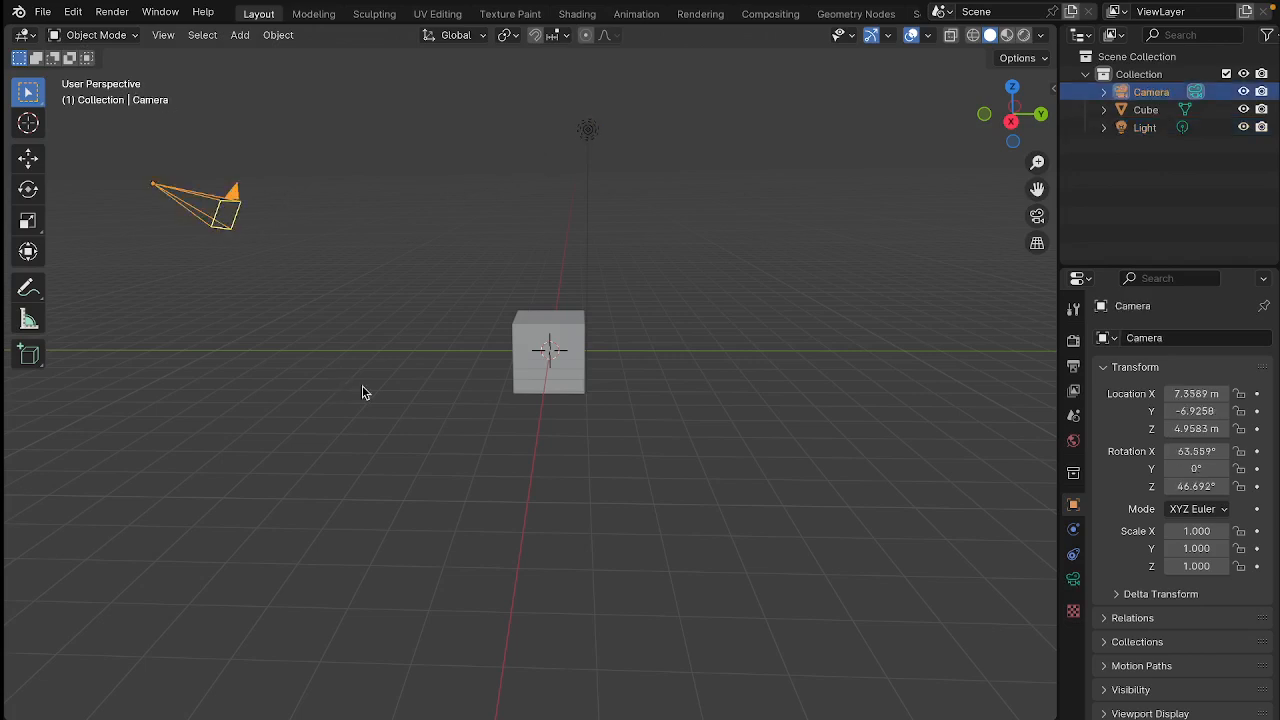
left_click(580, 139)
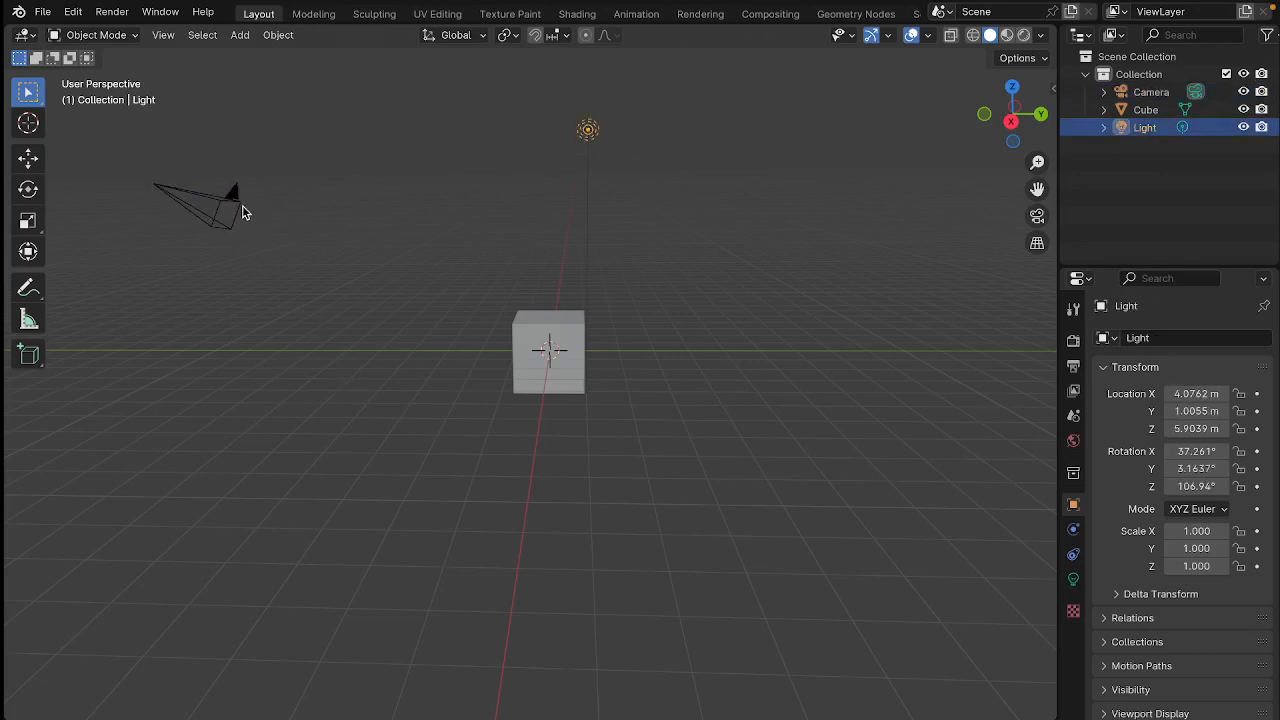
left_click(241, 206)
left_click(590, 134)
mouse_move(335, 380)
middle_mouse_down()
mouse_move(286, 385)
mouse_move(339, 378)
middle_mouse_up()
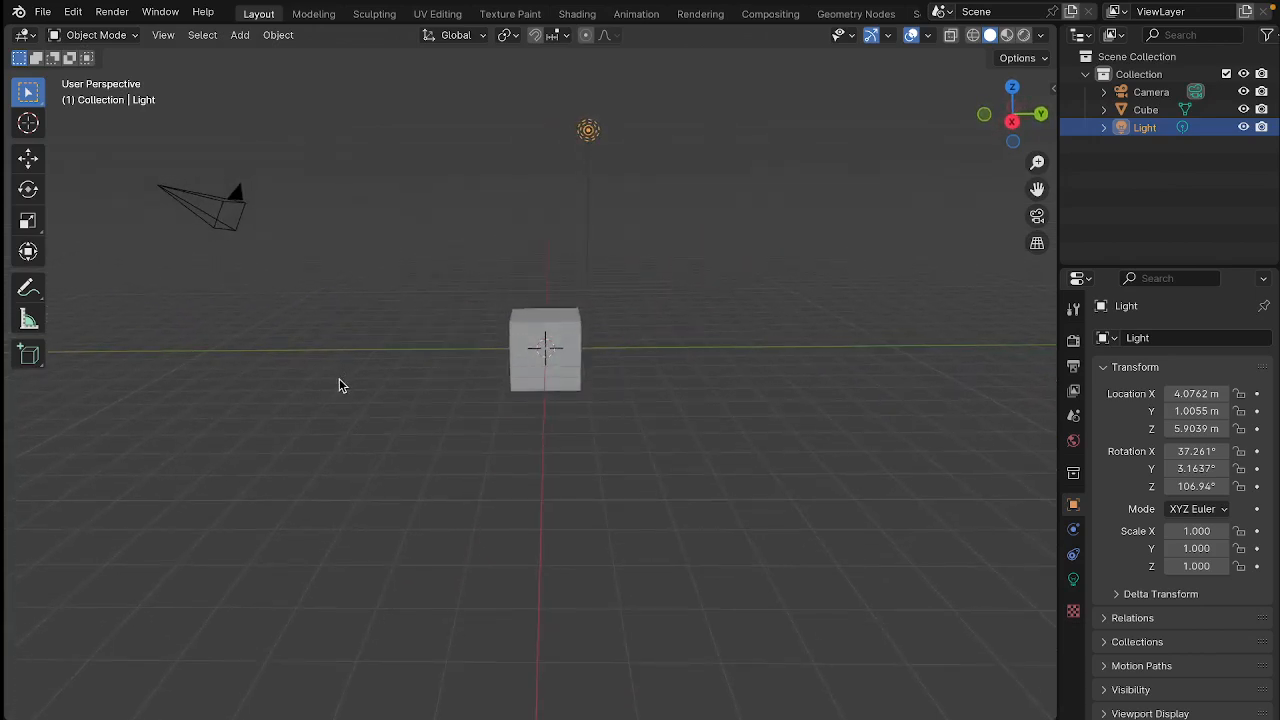
left_click(238, 218)
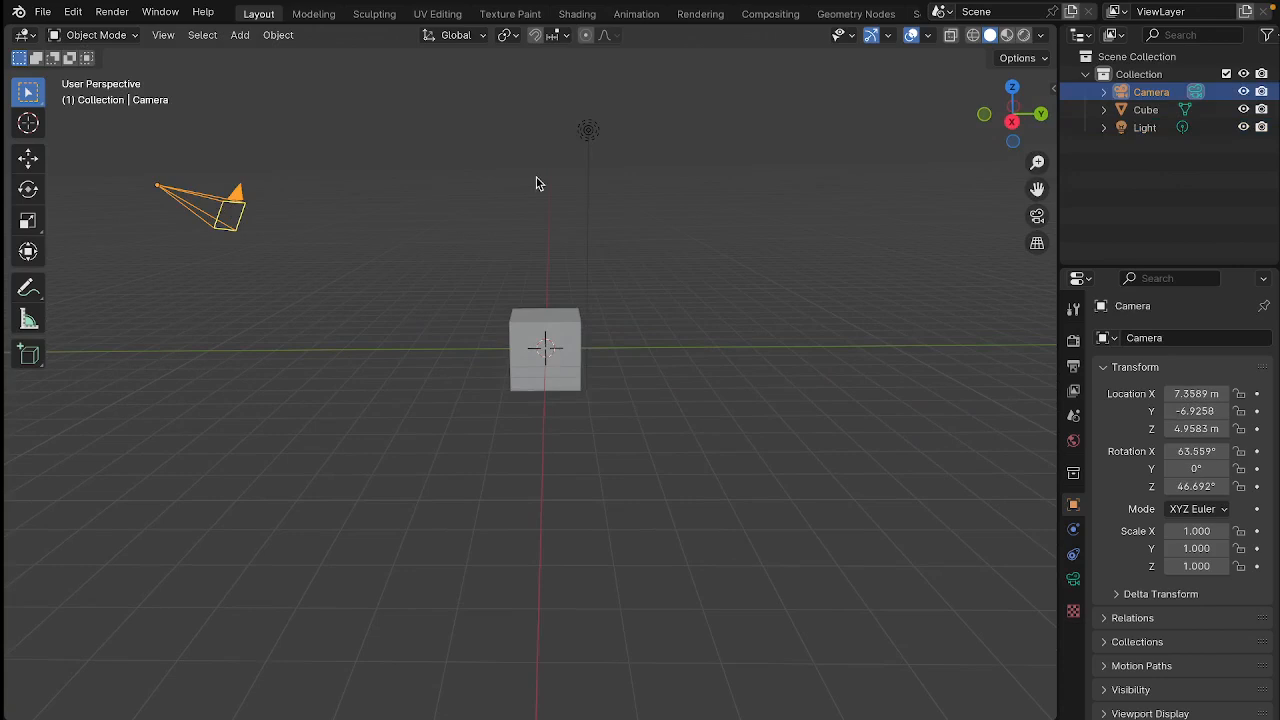
left_click(588, 132)
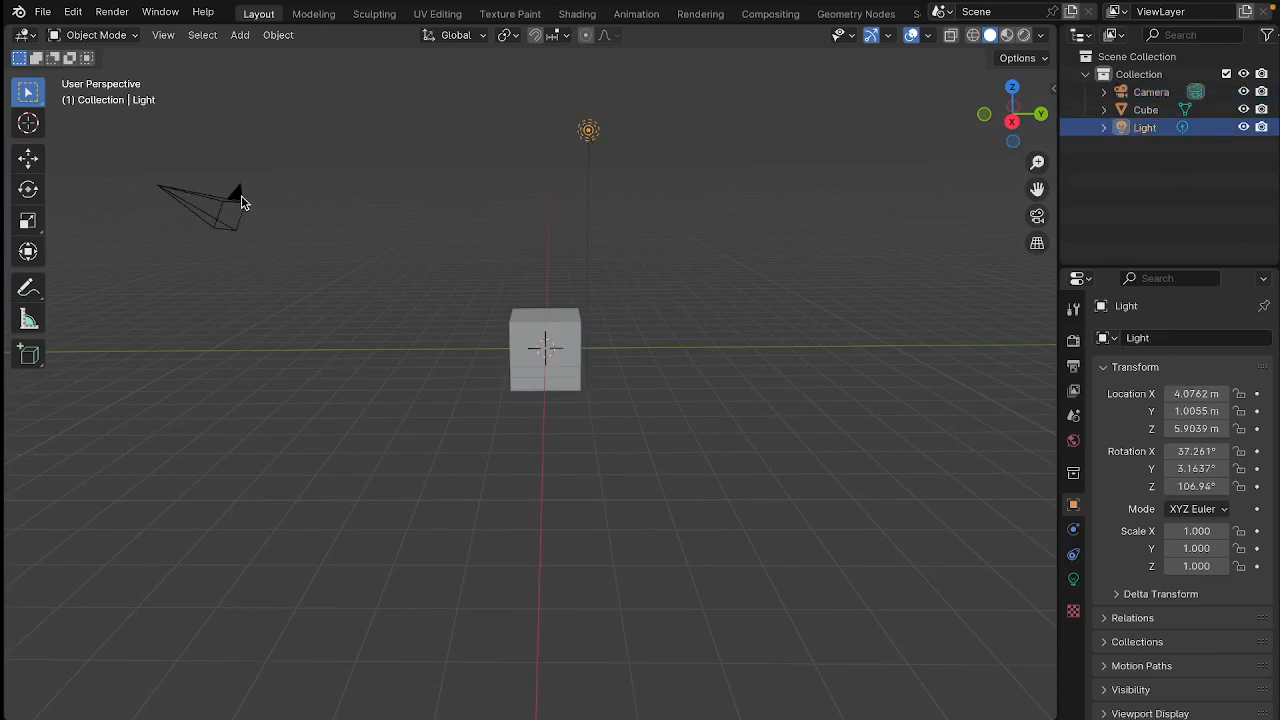
Delete the camera from the scene.
left_click(241, 199)
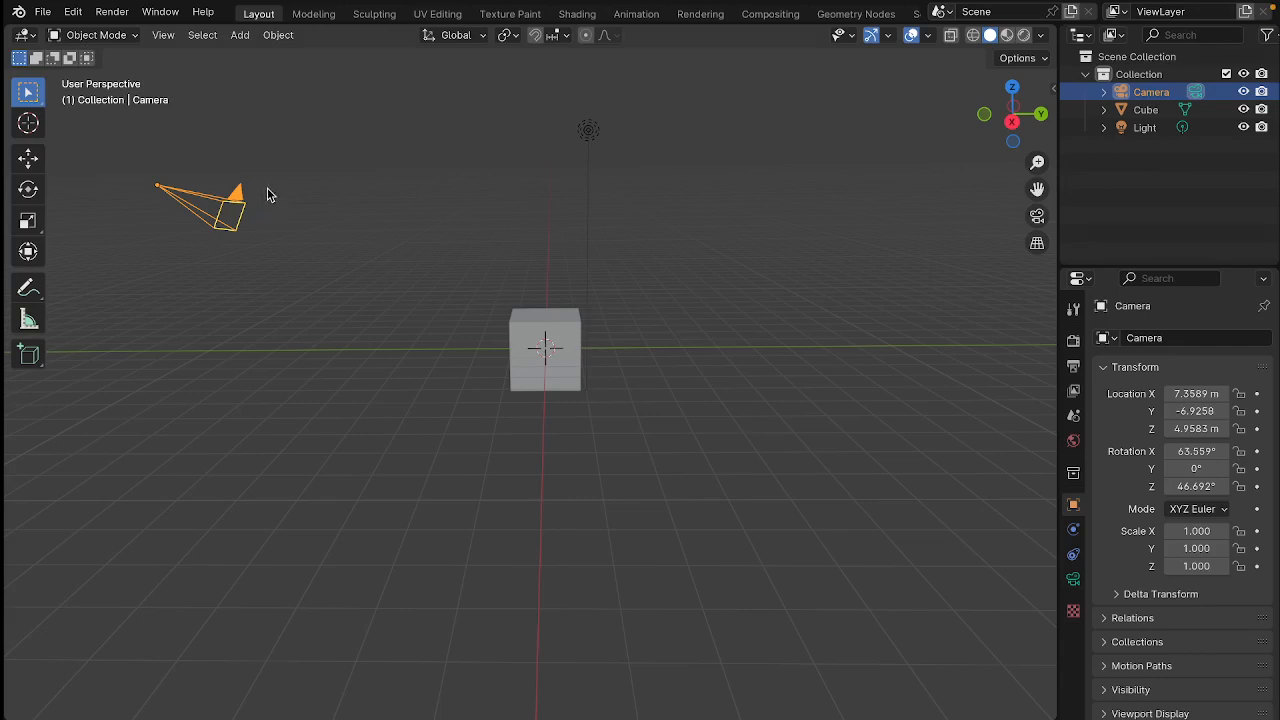
key("x")
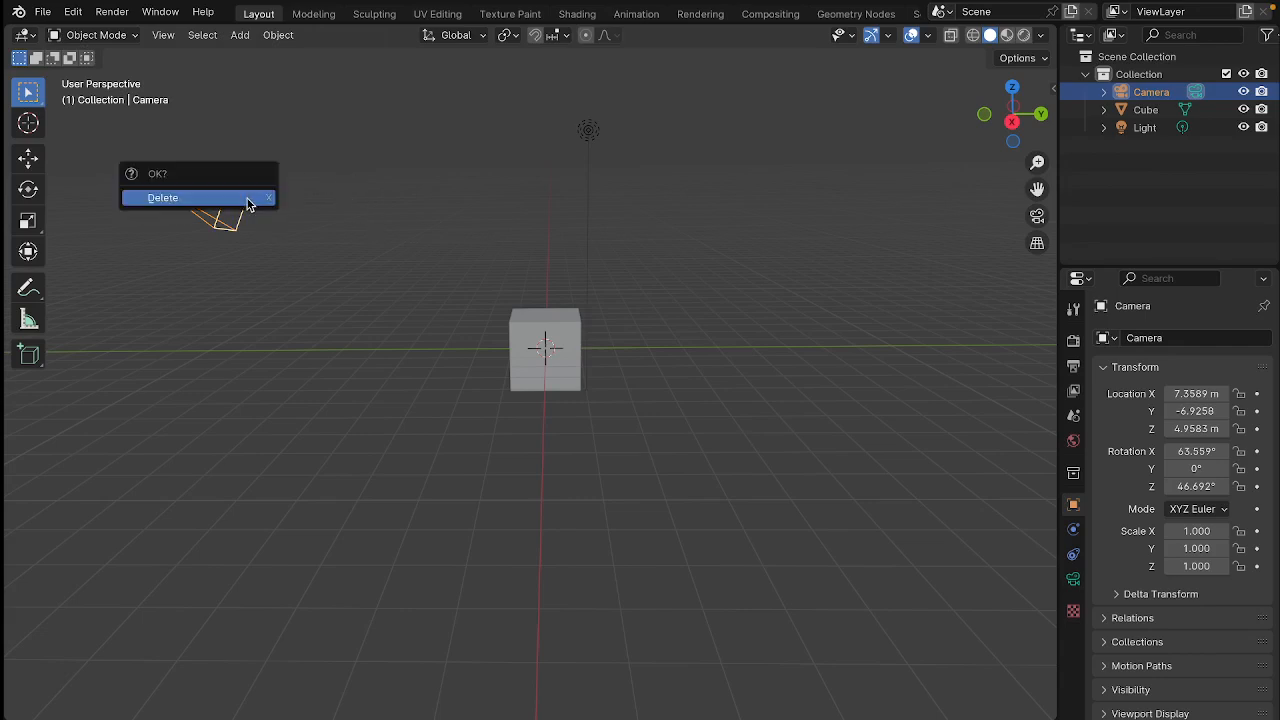
left_click(359, 209)
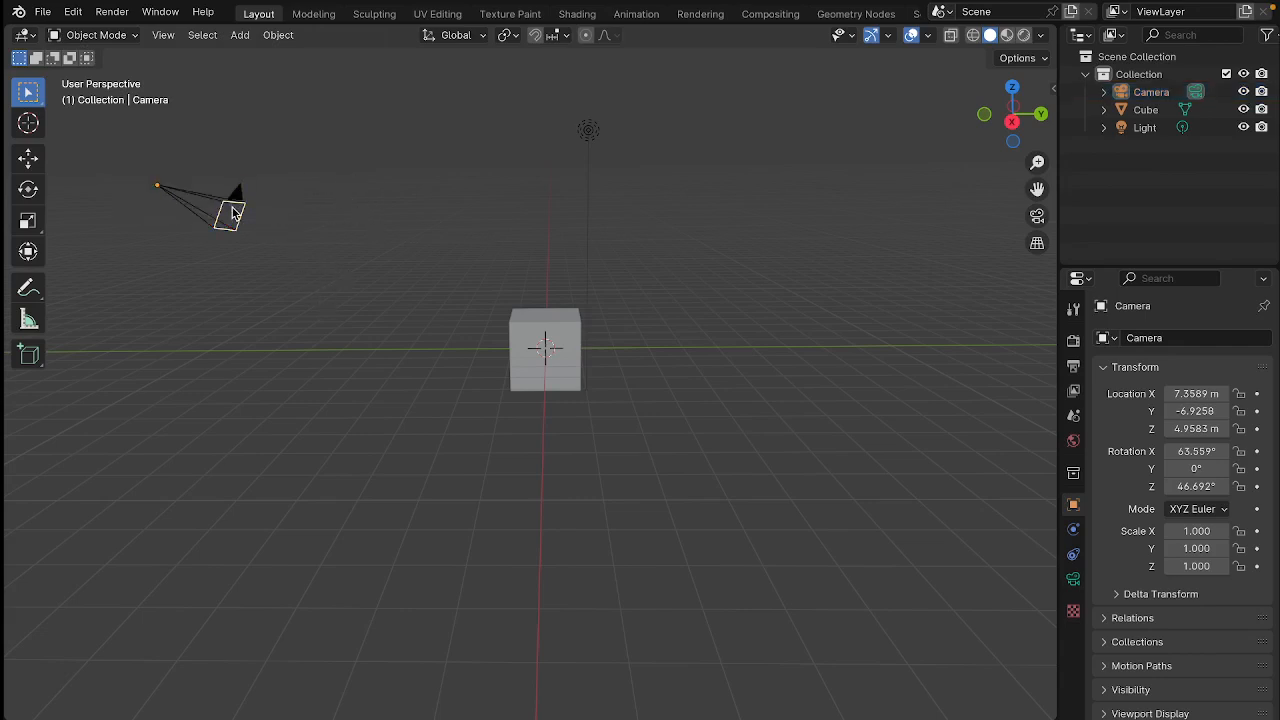
left_click(235, 210)
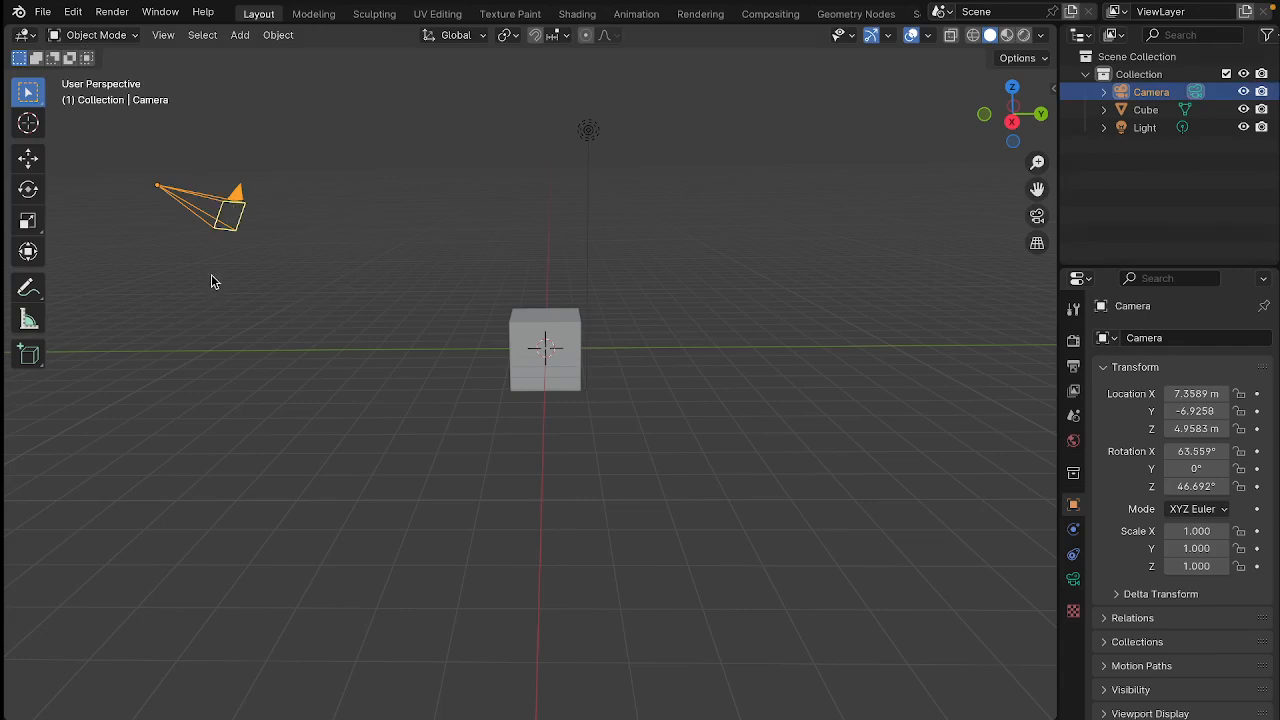
key("x")
key("x")
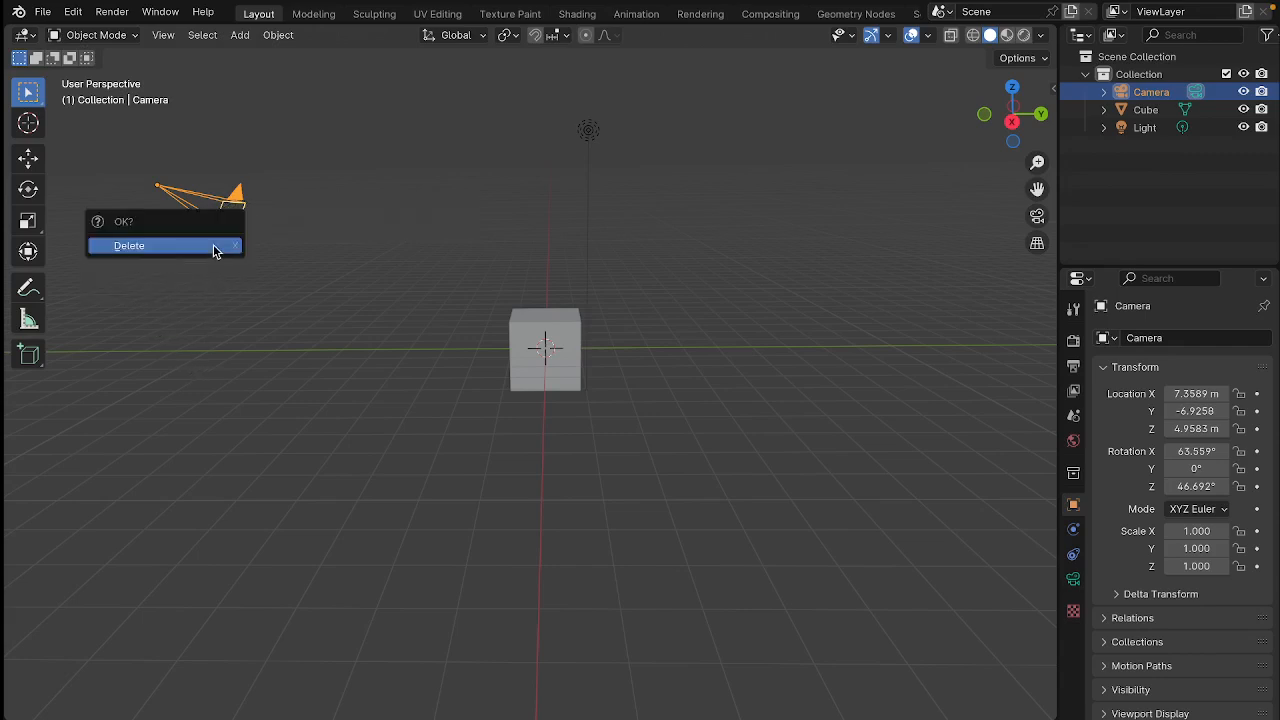
left_click(129, 246)
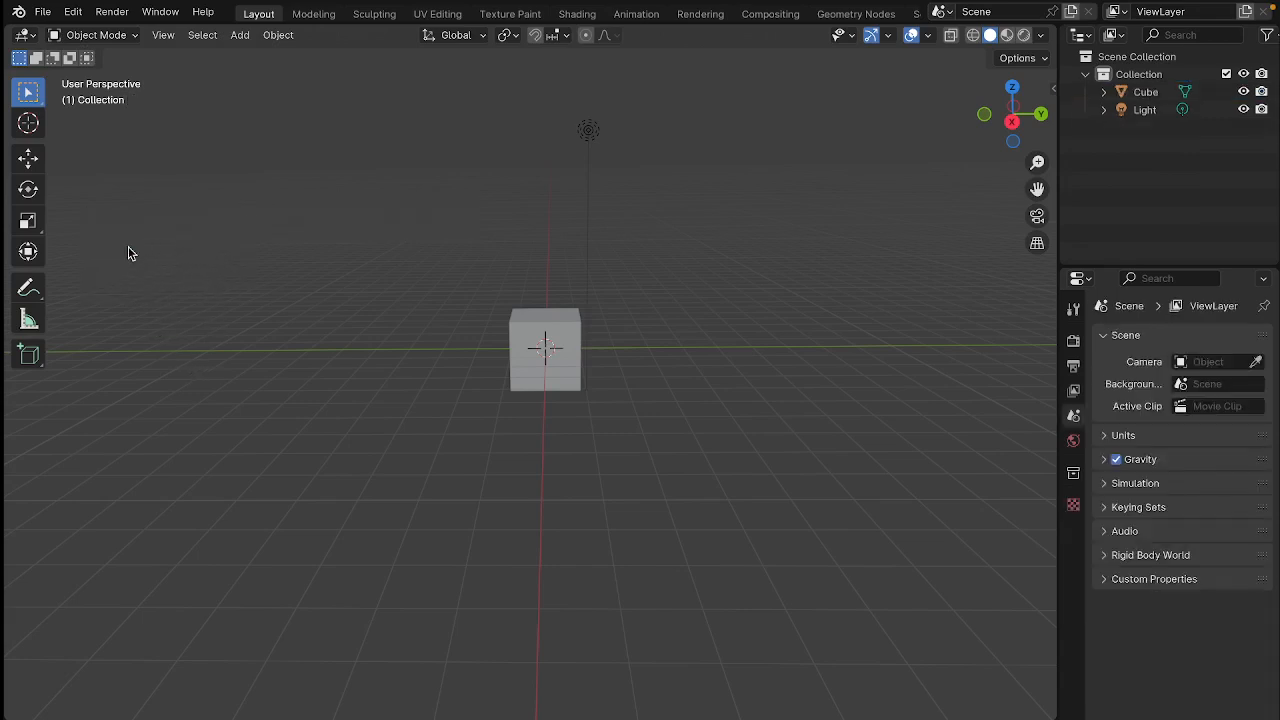
Delete the light from the scene.
left_click(588, 134)
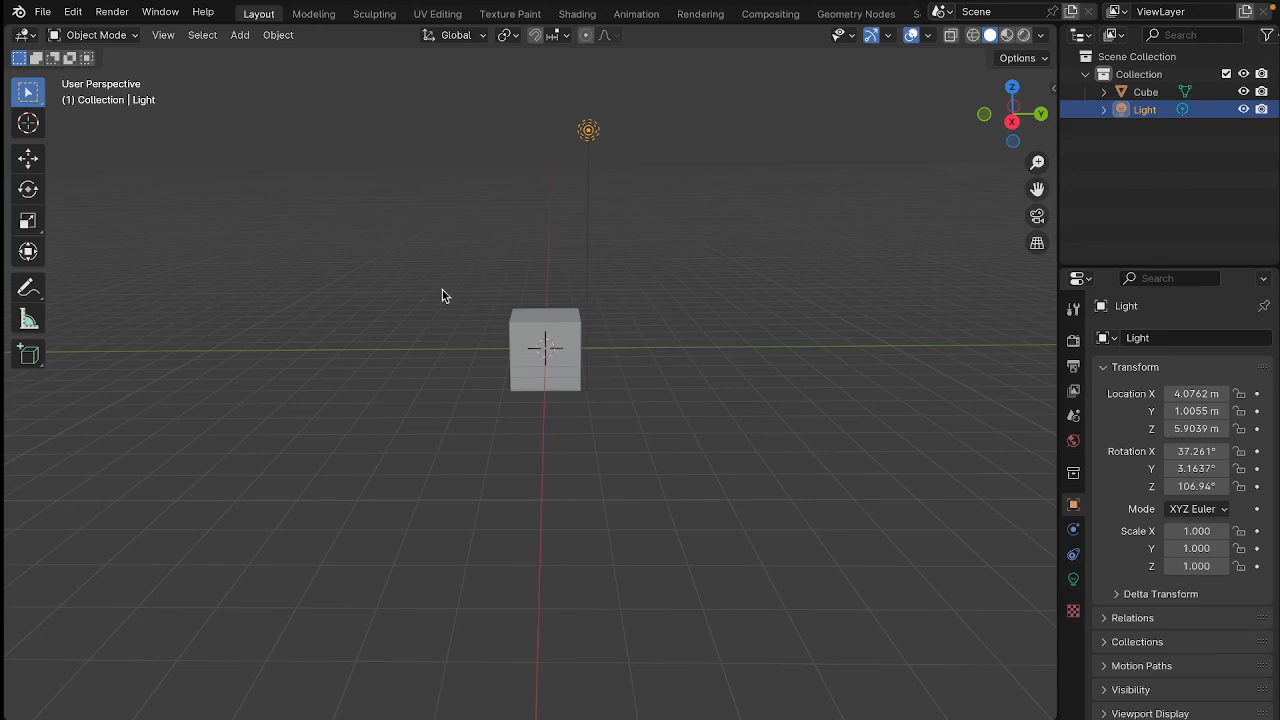
key("x")
left_click(412, 286)
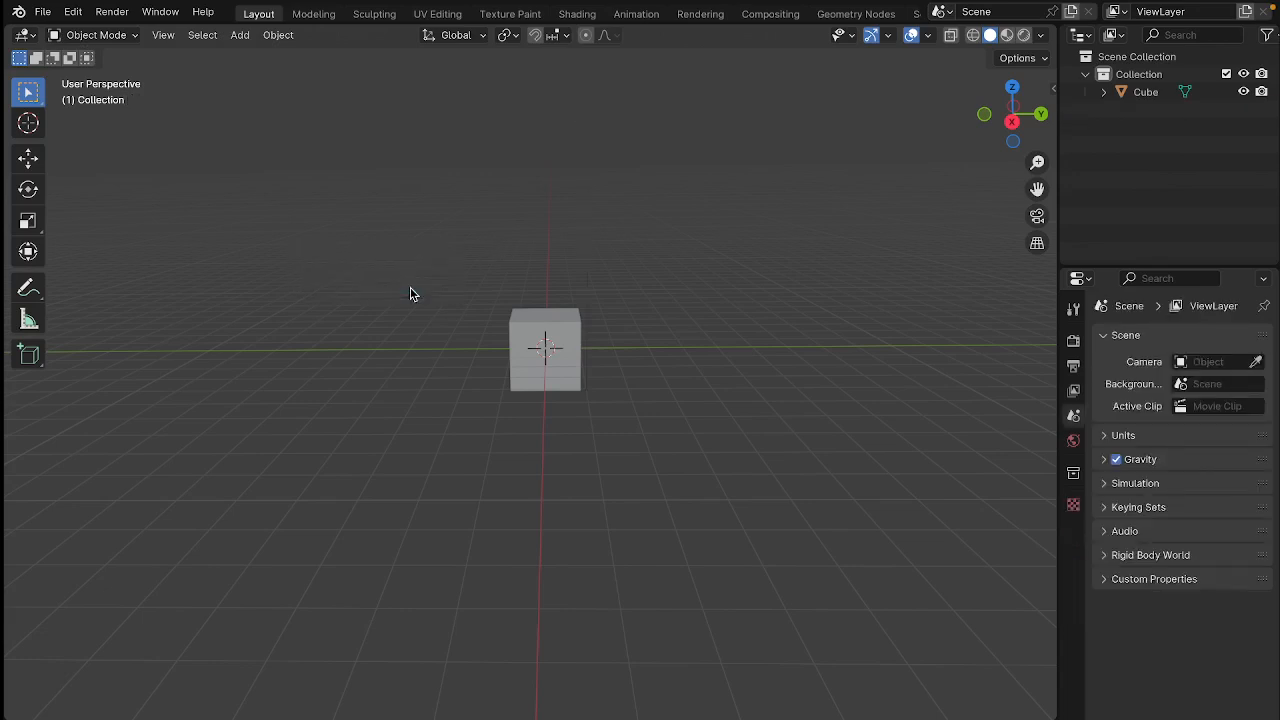
Select the cube at the centre of the scene.
mouse_move(464, 382)
middle_mouse_down()
mouse_move(381, 397)
mouse_move(328, 385)
mouse_move(351, 357)
mouse_move(326, 403)
mouse_move(466, 465)
mouse_move(537, 391)
mouse_move(531, 366)
mouse_move(497, 411)
mouse_move(391, 389)
mouse_move(451, 386)
middle_mouse_up()
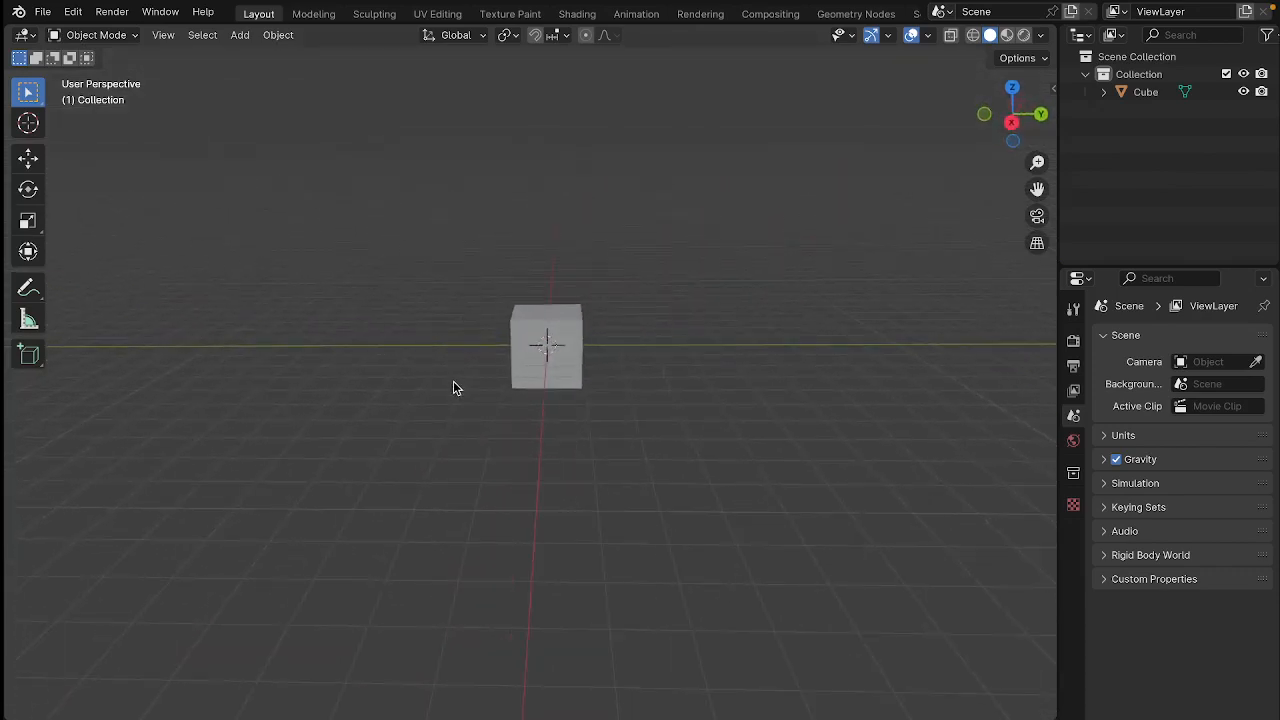
left_click(562, 328)
left_click(373, 366)
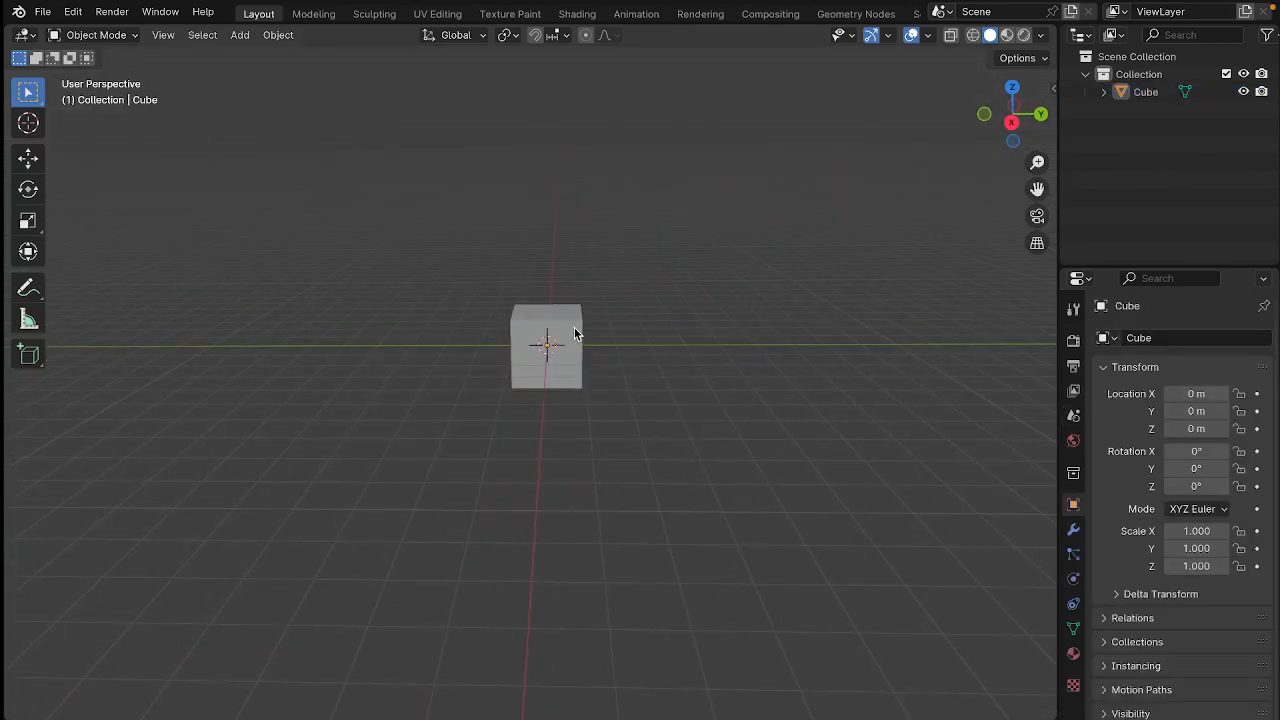
left_click(575, 331)
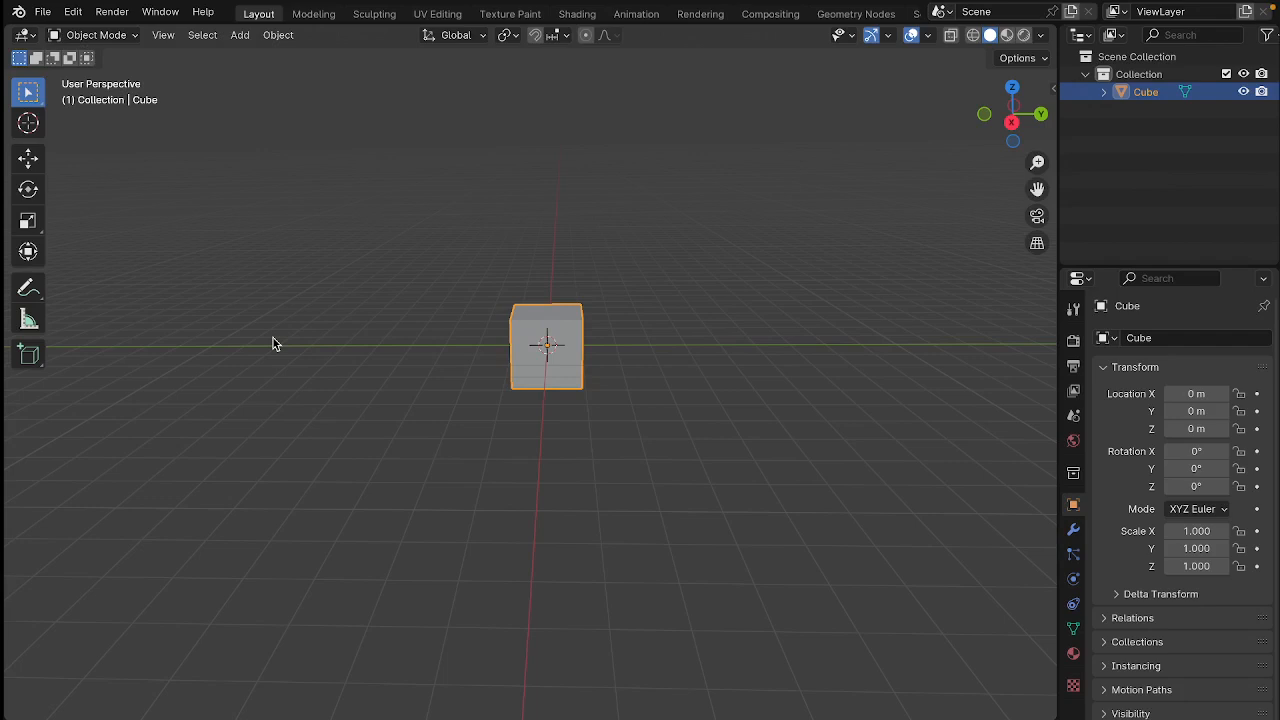
Examine the selected cube from slightly different angles, both close up and from farther away.
mouse_move(320, 394)
middle_mouse_down()
mouse_move(349, 393)
mouse_move(334, 374)
mouse_move(303, 380)
mouse_move(323, 374)
mouse_move(315, 385)
middle_mouse_up()
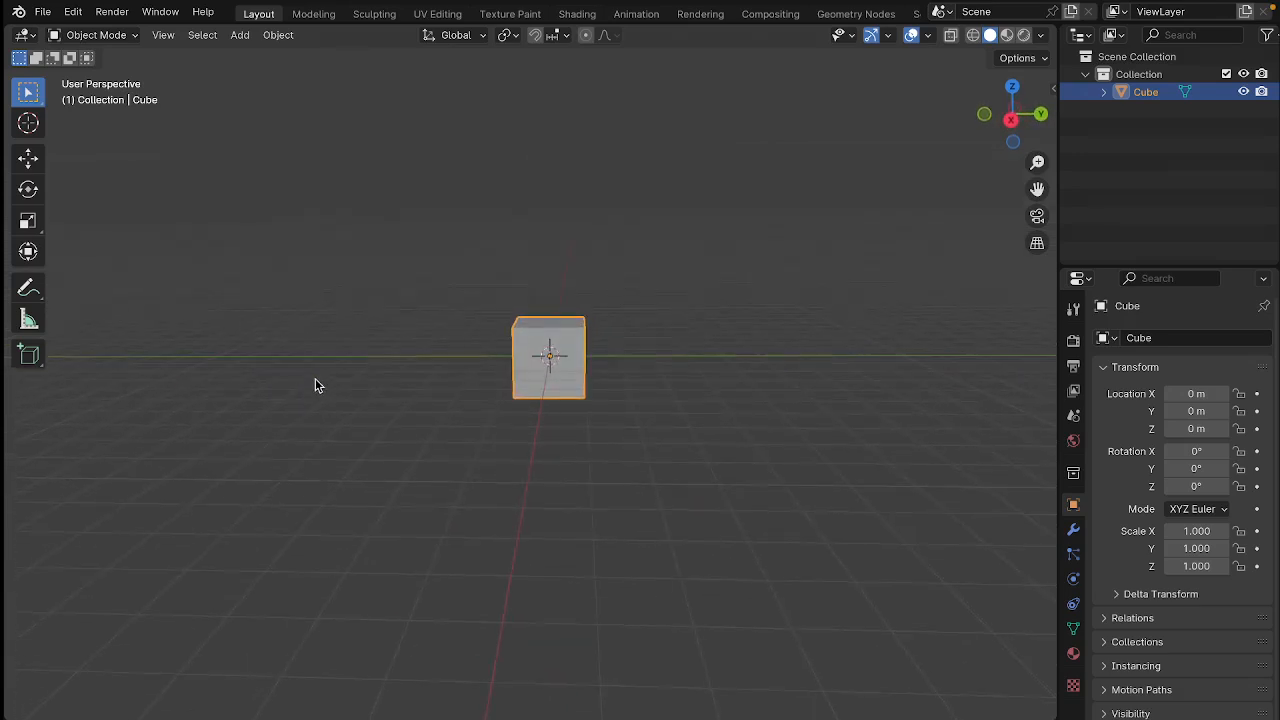
scroll(427, 388, "down", 2)
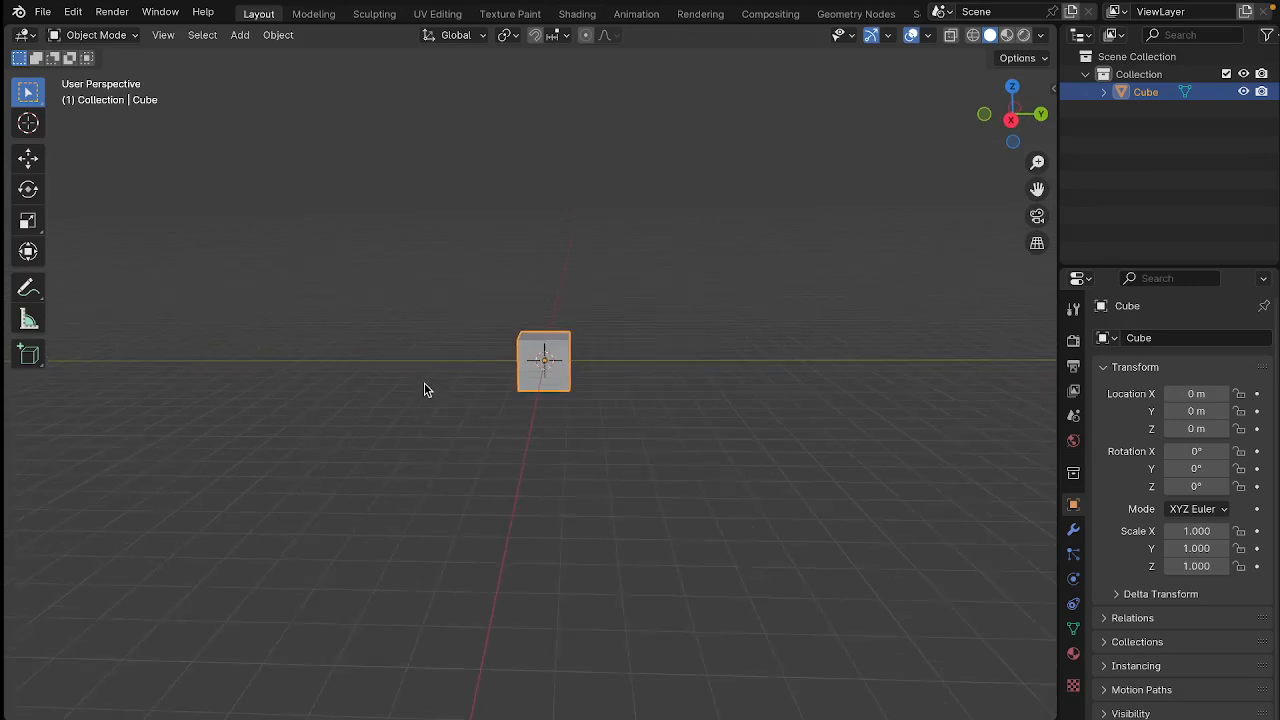
scroll(424, 389, "up", 3)
scroll(423, 383, "down", 2)
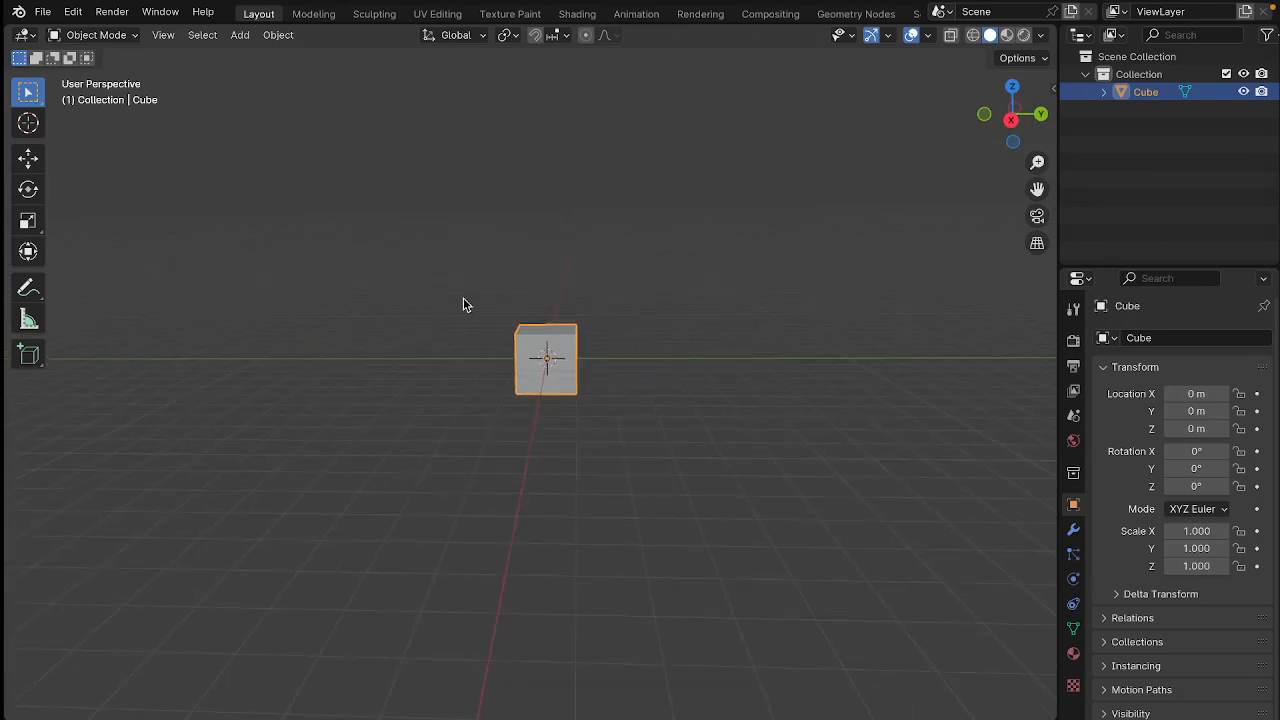
mouse_move(463, 304)
middle_mouse_down()
mouse_move(460, 334)
mouse_move(467, 313)
middle_mouse_up()
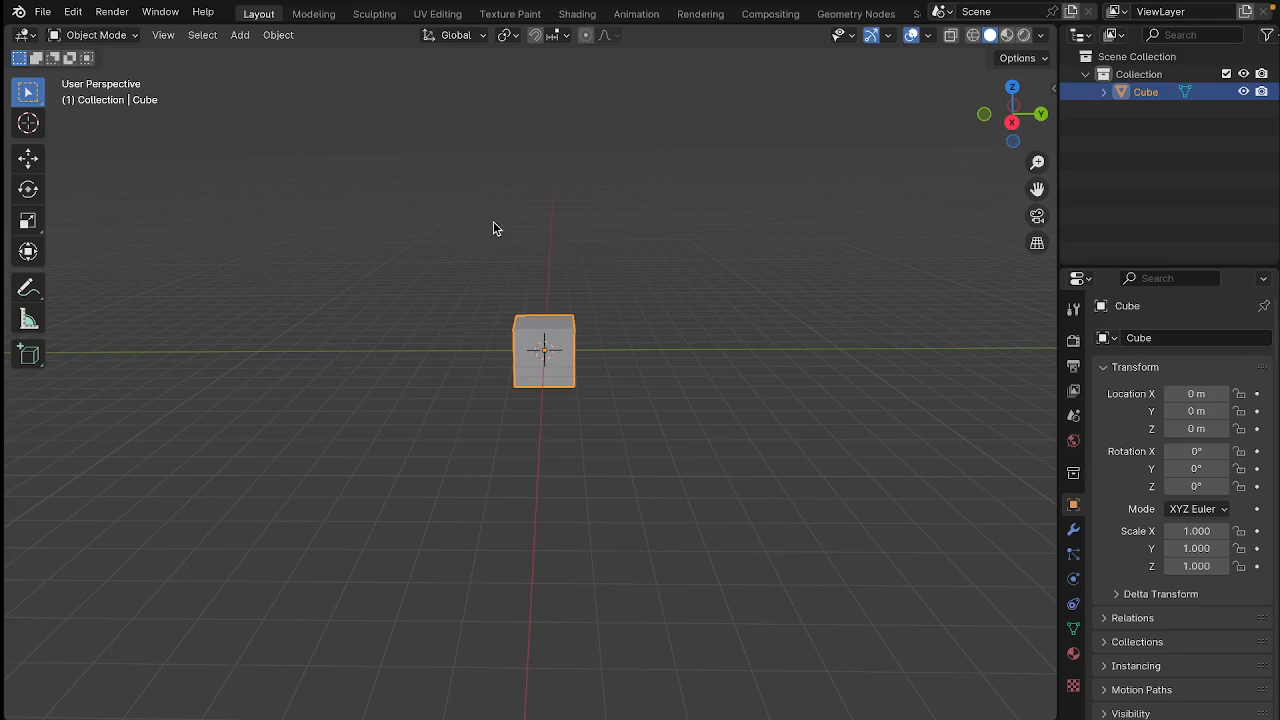
scroll(493, 222, "down", 3)
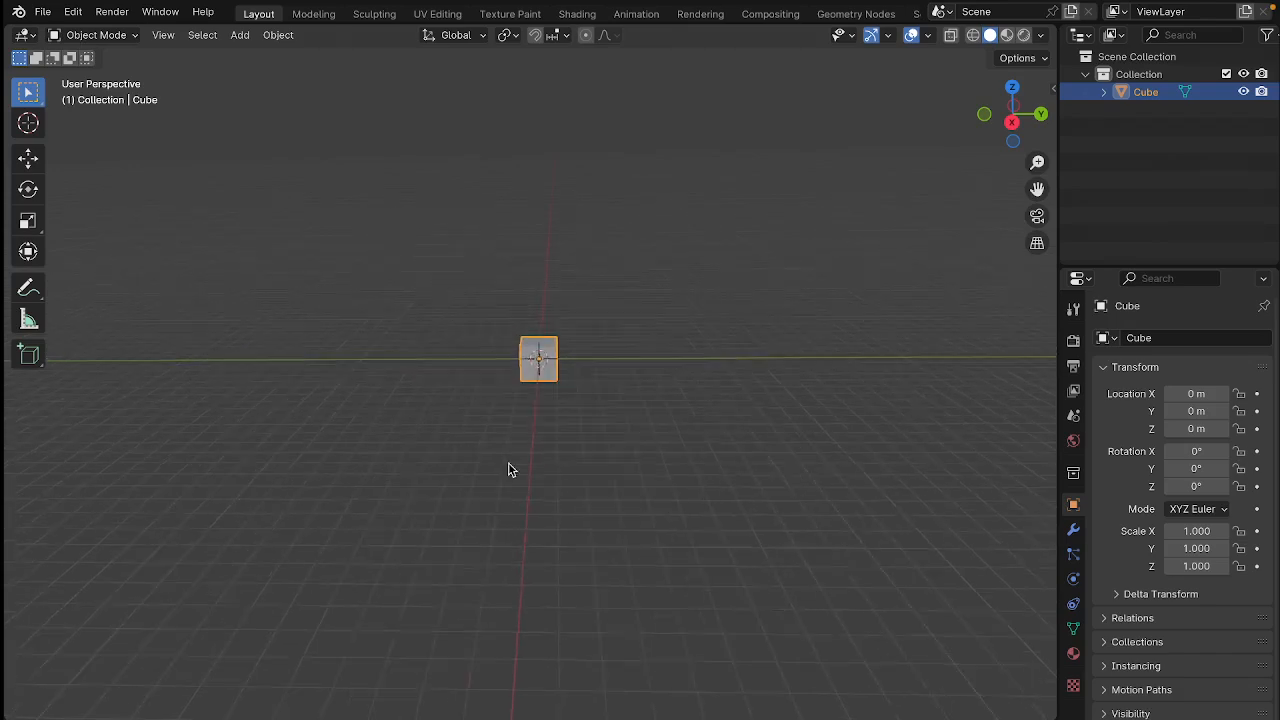
scroll(510, 460, "up", 3)
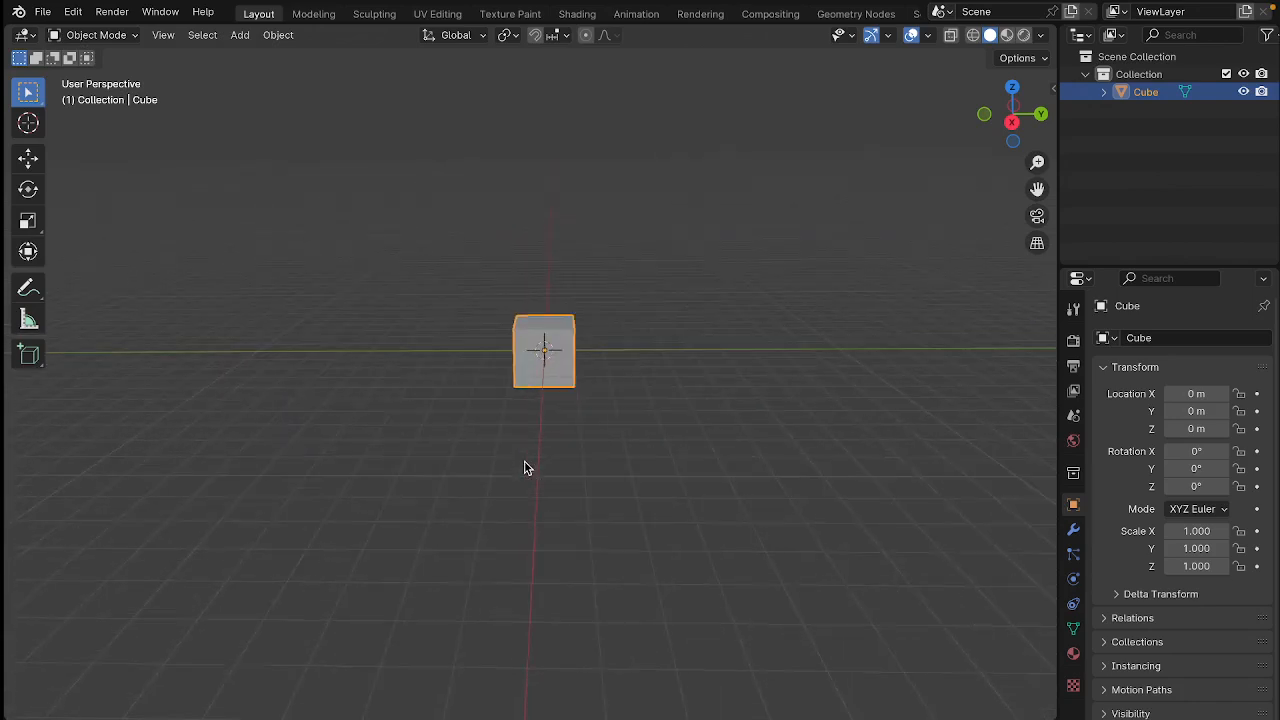
scroll(500, 471, "up", 2)
right_click(417, 234)
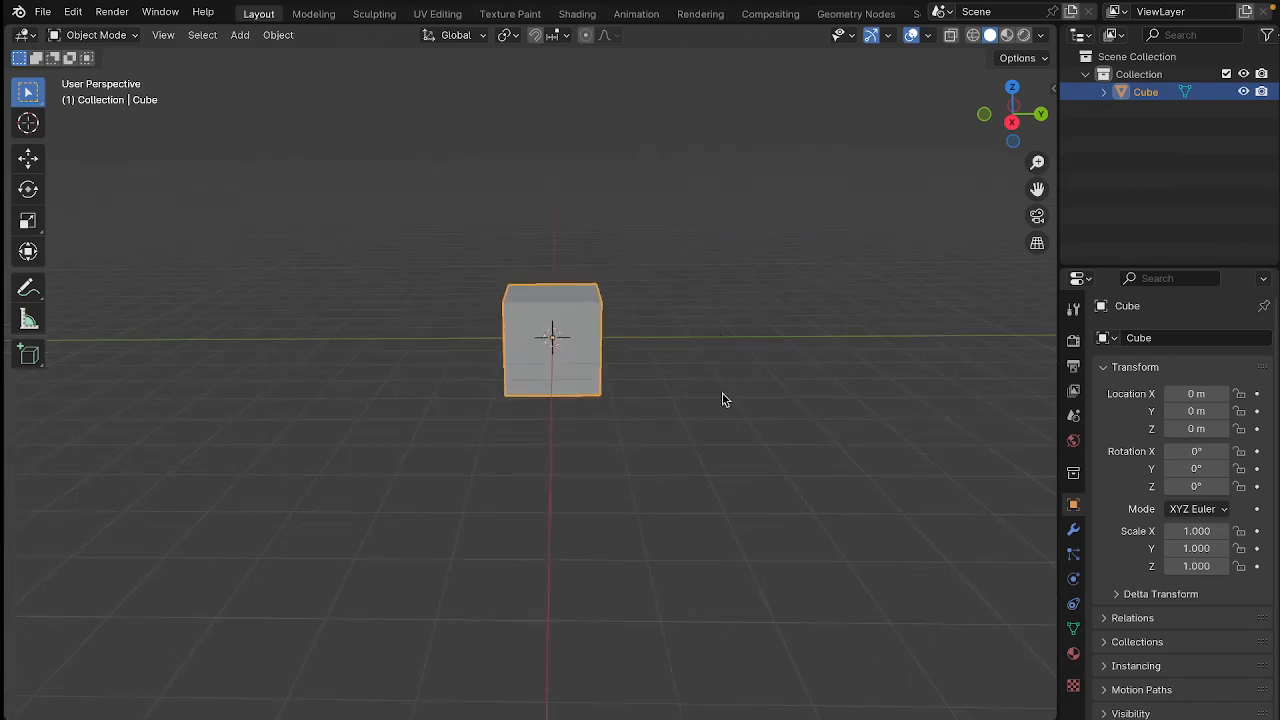
scroll(418, 358, "down", 1)
scroll(425, 340, "down", 3)
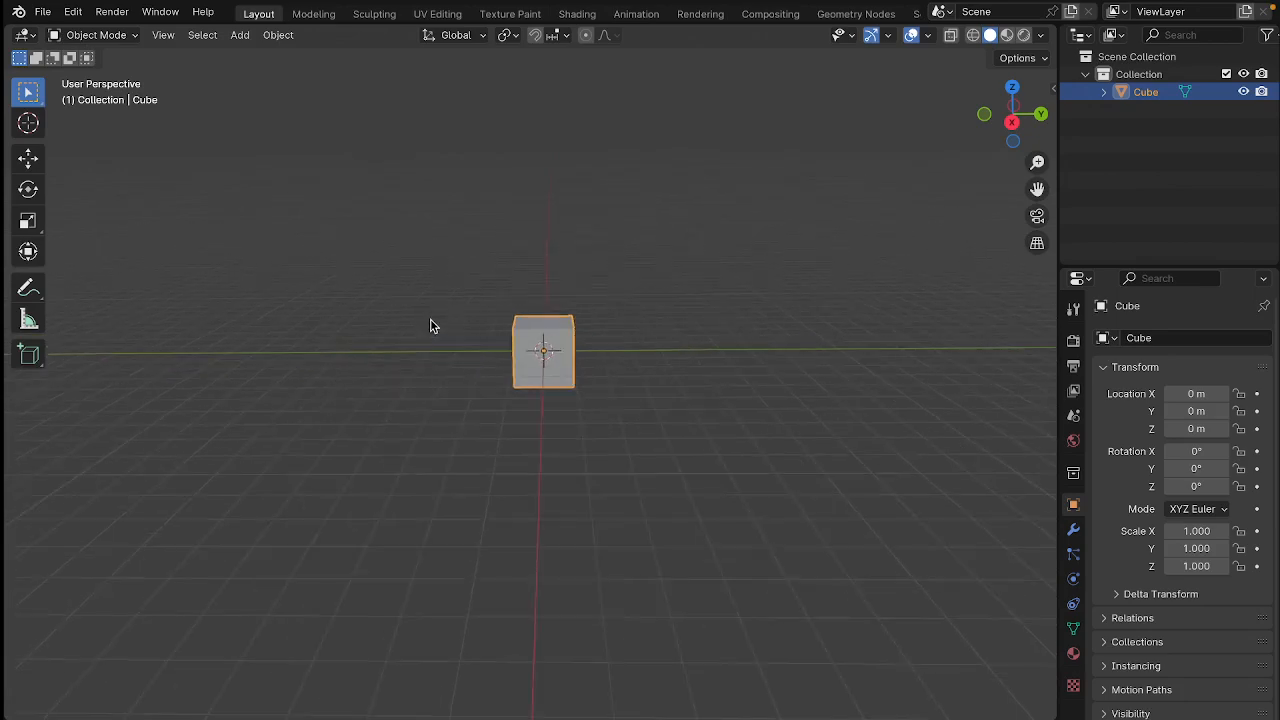
scroll(471, 349, "up", 3)
scroll(397, 383, "down", 1)
scroll(397, 383, "up", 1)
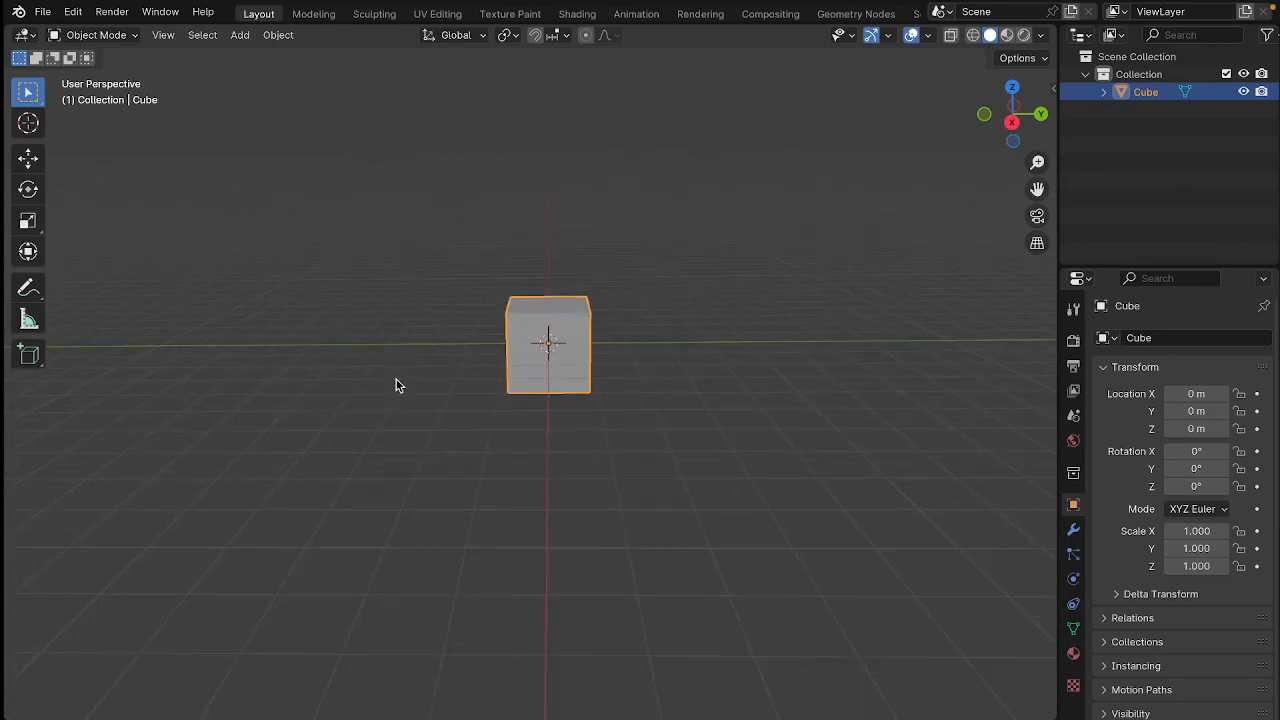
scroll(396, 384, "down", 5)
scroll(396, 384, "up", 7)
middle_click_drag(397, 385, 400, 380)
scroll(400, 380, "down", 1)
scroll(397, 386, "up", 1)
scroll(397, 397, "down", 2)
scroll(396, 405, "down", 3)
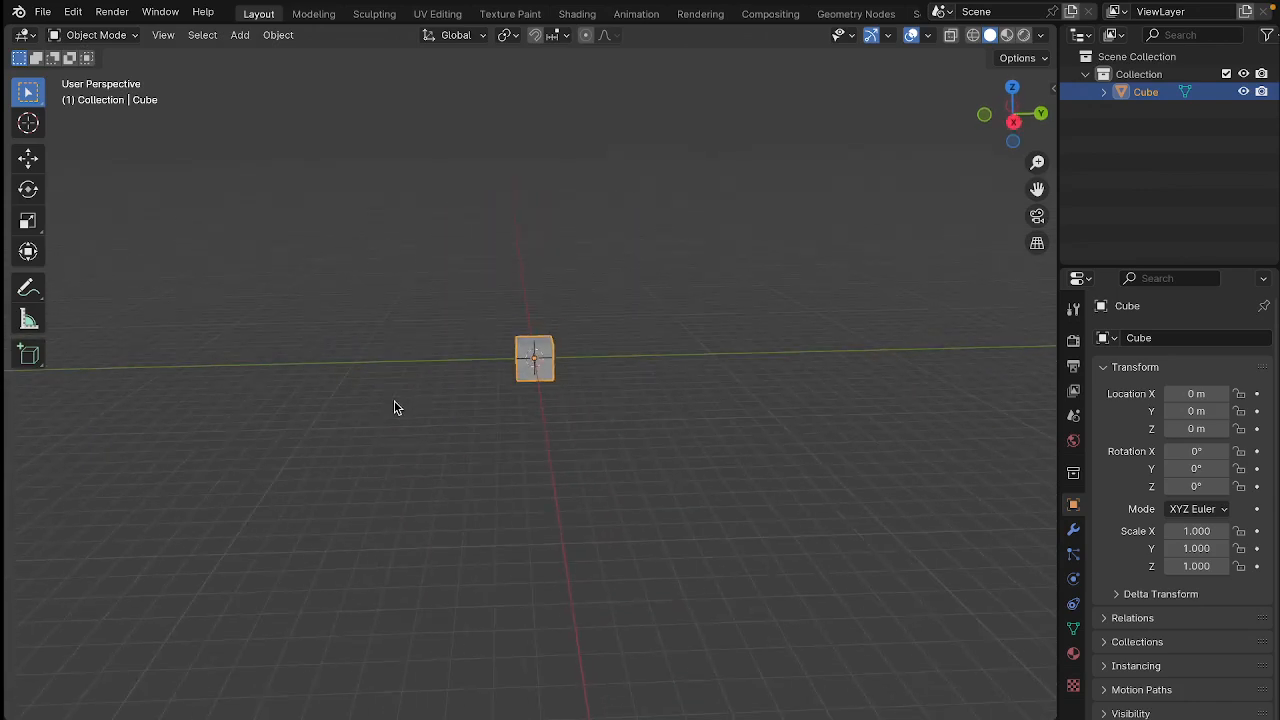
scroll(394, 403, "up", 4)
scroll(393, 404, "down", 1)
scroll(392, 405, "down", 3)
scroll(391, 405, "up", 5)
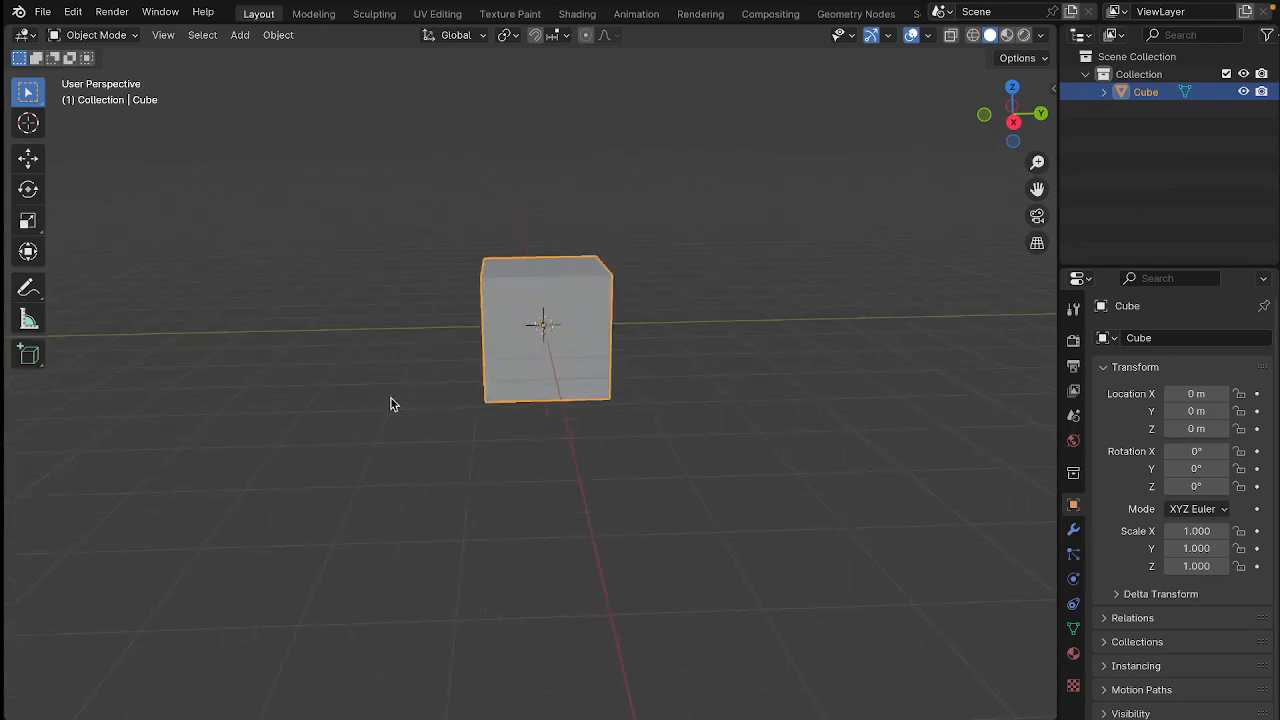
Deselect and reselect the cube several times, ending with it selected.
left_click(357, 326)
left_click(531, 320)
left_click(400, 286)
left_click(528, 314)
left_click(390, 277)
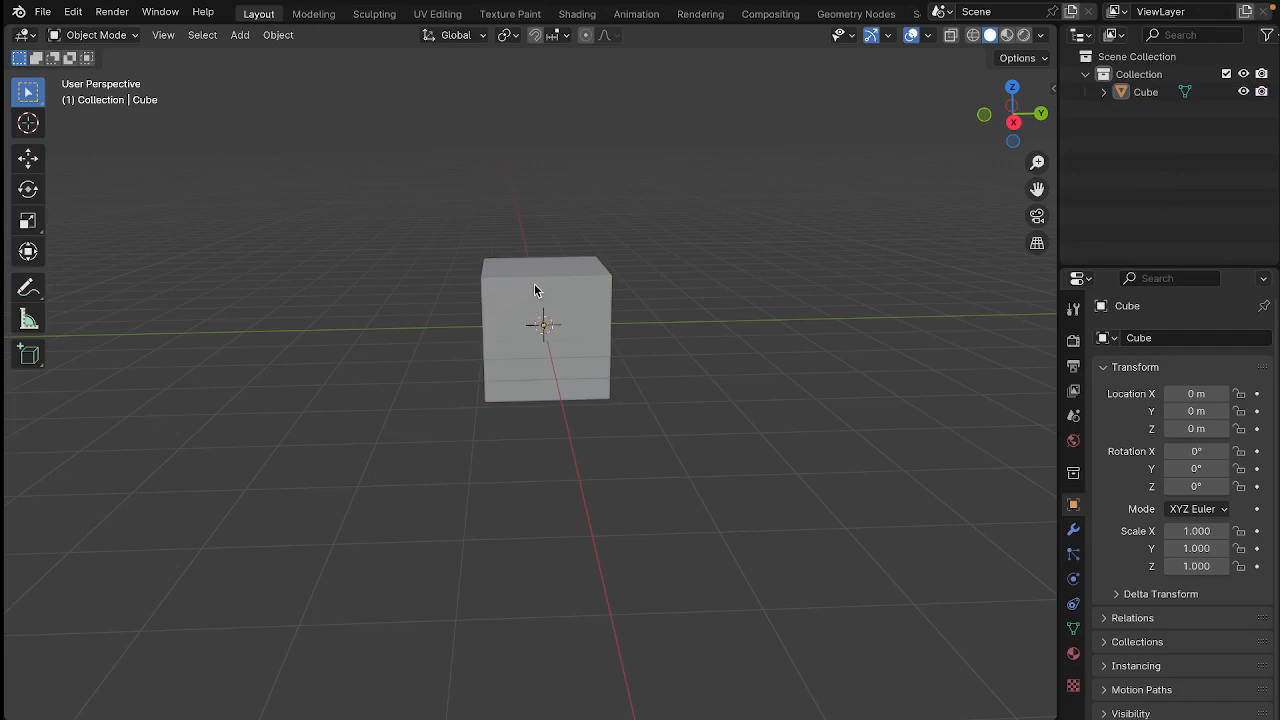
left_click(533, 318)
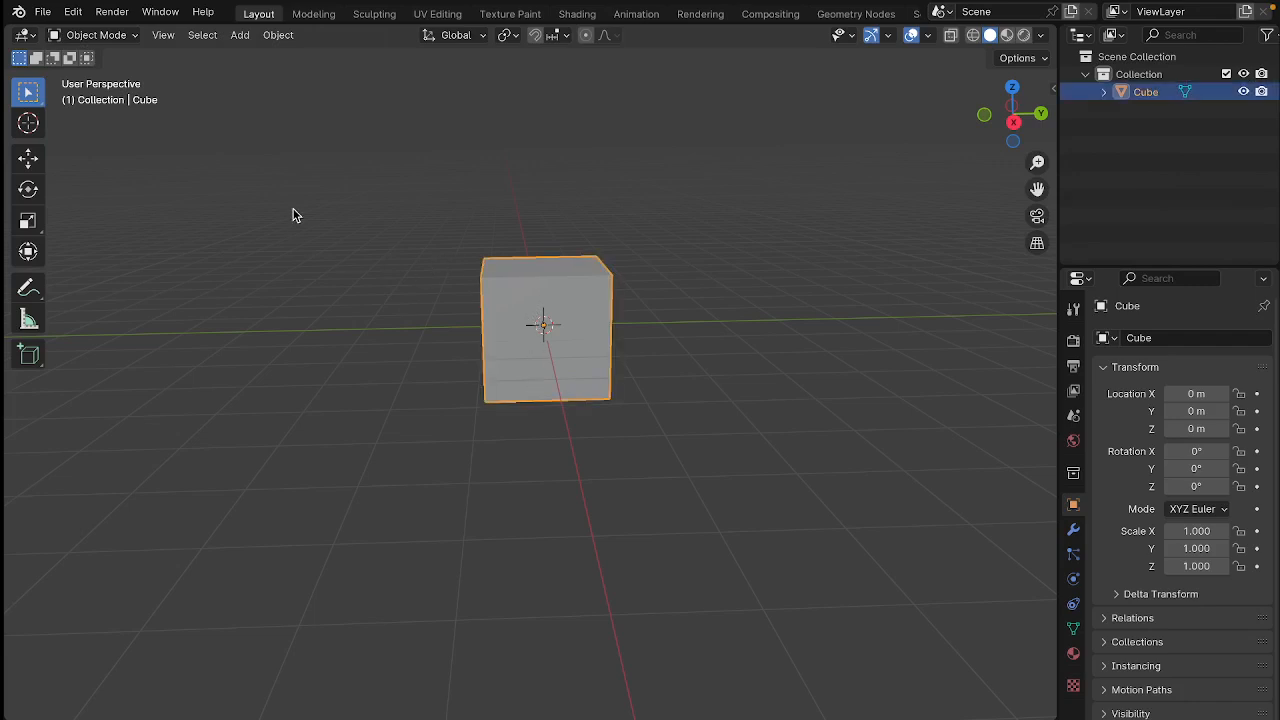
scroll(300, 210, "down", 5)
scroll(300, 210, "up", 5)
scroll(300, 210, "down", 4)
scroll(300, 210, "up", 4)
scroll(407, 216, "down", 1)
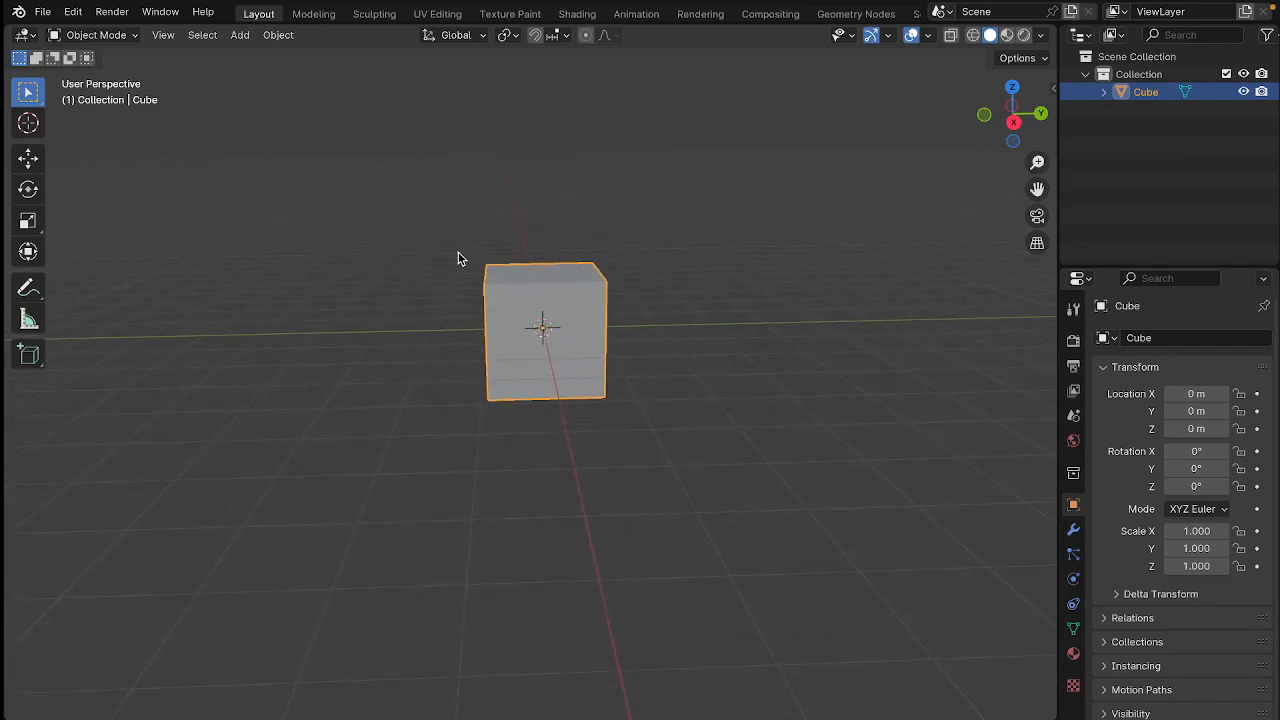
Examine the selected cube and surrounding grid by panning, orbiting and zooming, both close up and from far away.
middle_click_drag(367, 298, 223, 151, "shift")
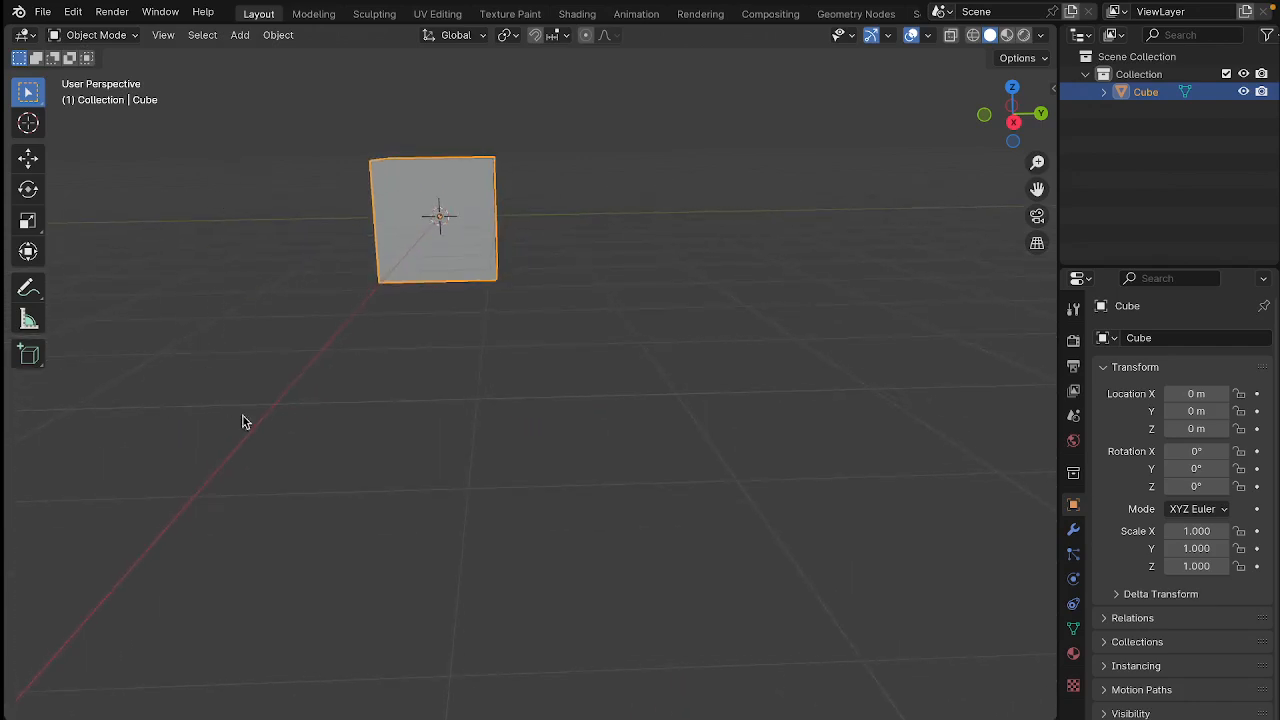
middle_click_drag(262, 244, 303, 314, "shift")
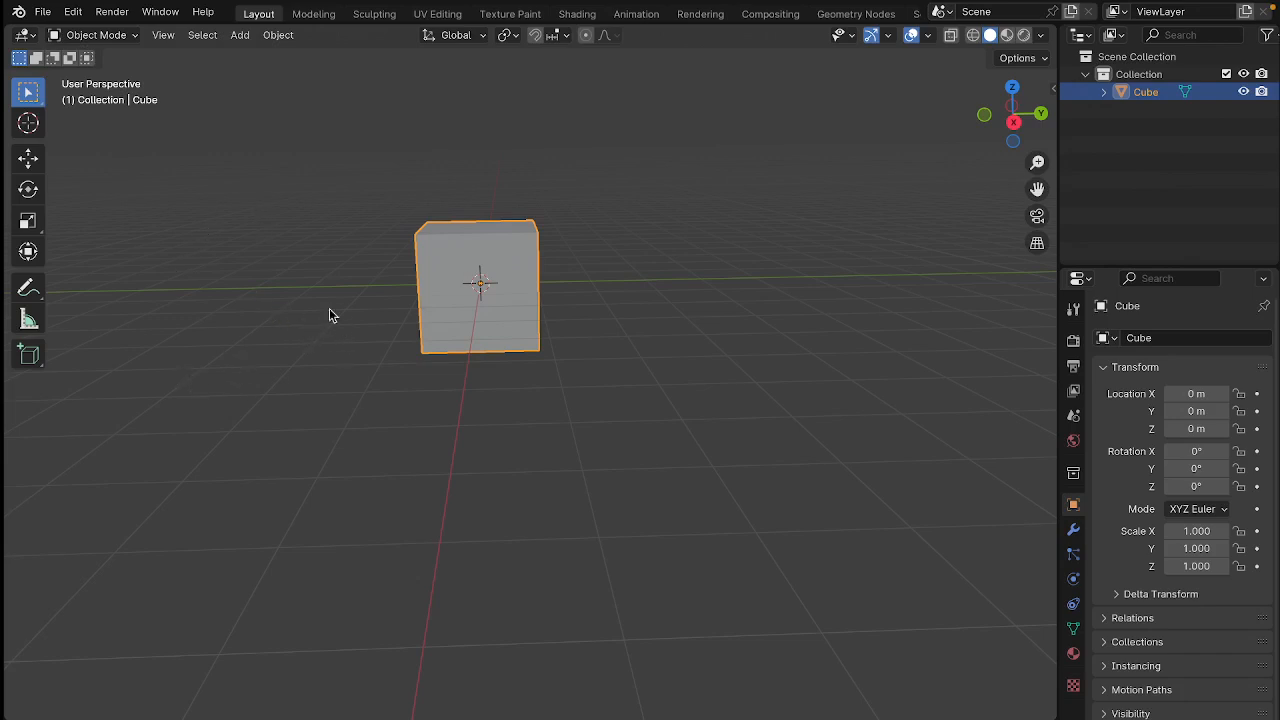
middle_click_drag(325, 298, 261, 288, "shift")
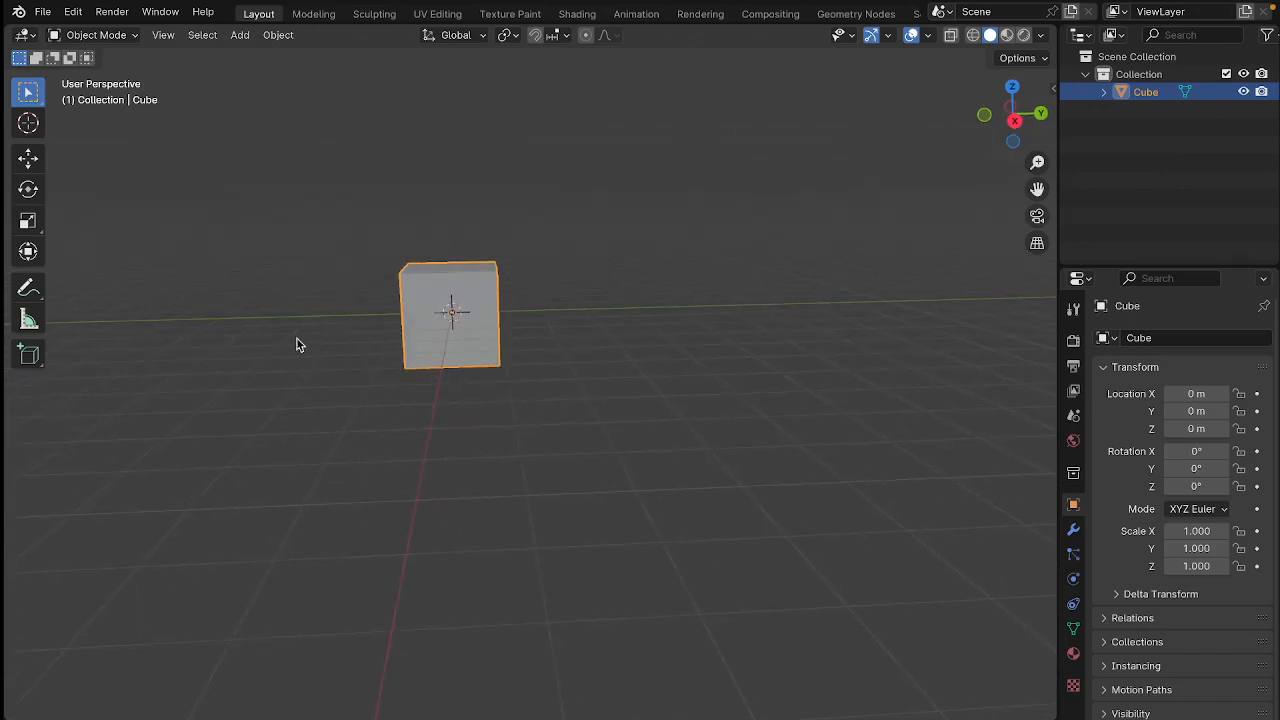
middle_click_drag(297, 346, 181, 386)
middle_click_drag(336, 381, 224, 385)
scroll(223, 385, "down", 5)
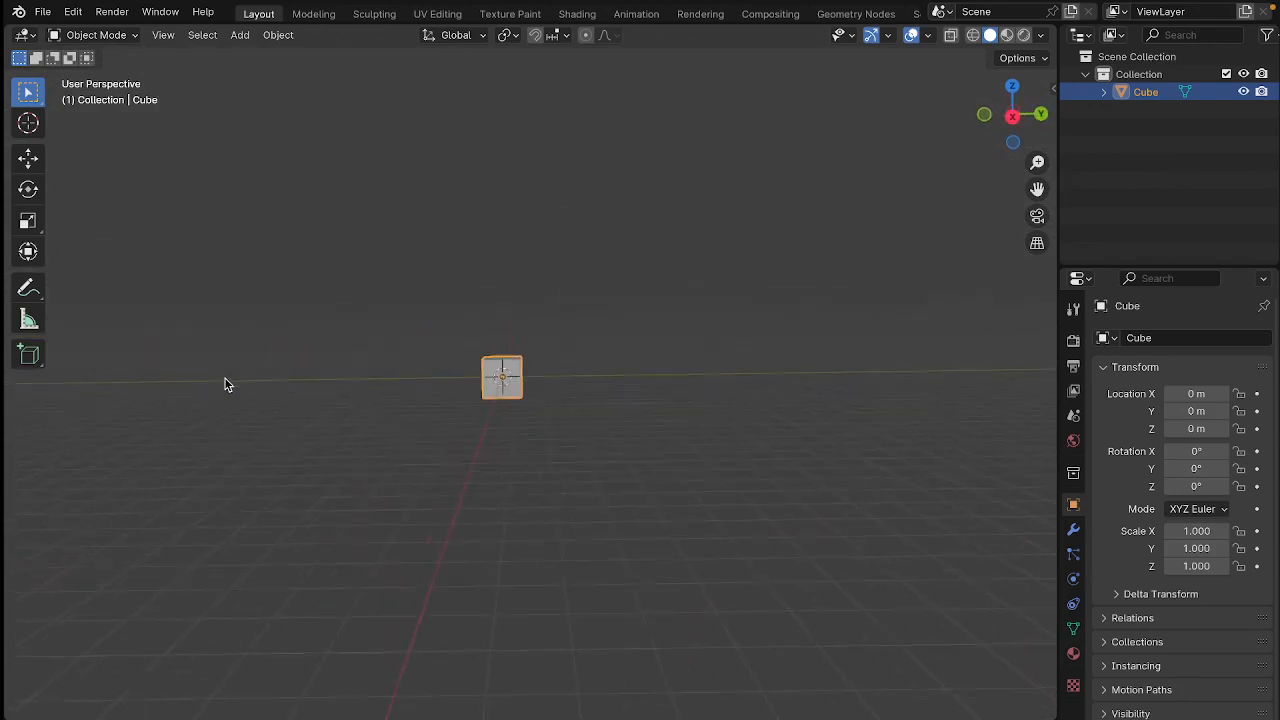
scroll(223, 385, "up", 12)
scroll(223, 385, "down", 2)
scroll(223, 385, "down", 6)
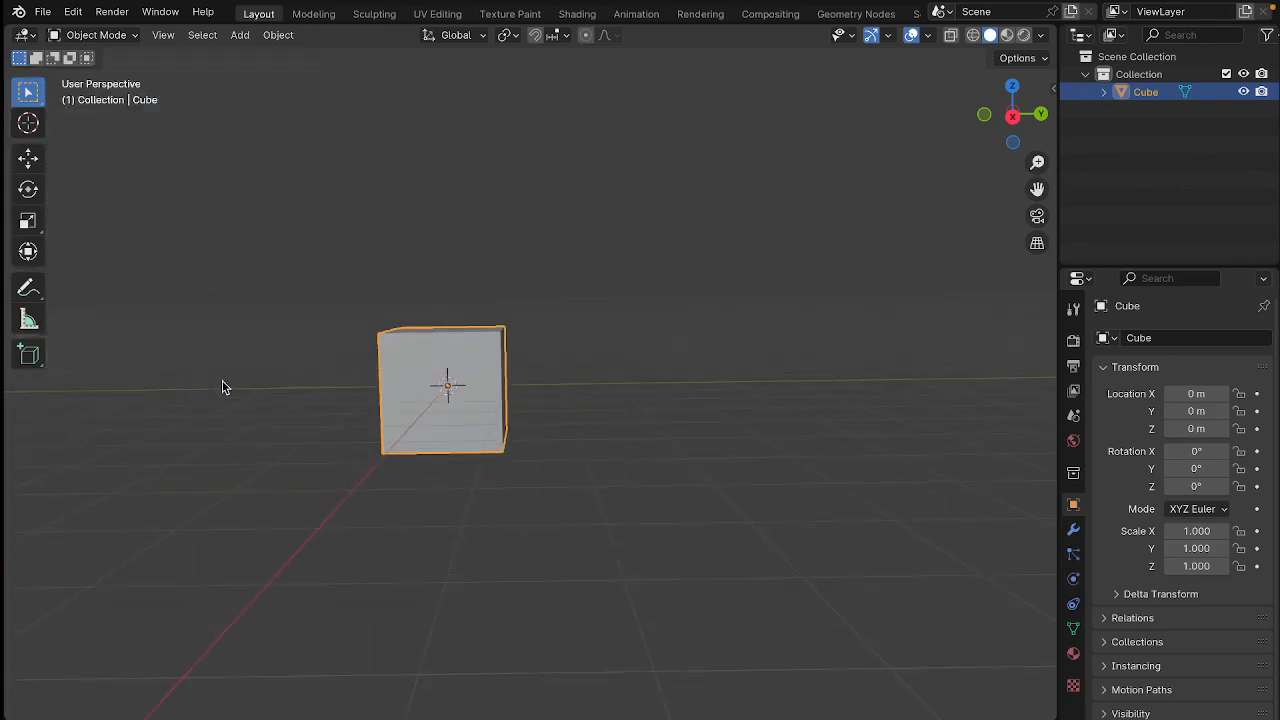
mouse_move(220, 383)
middle_mouse_down()
mouse_move(221, 488)
mouse_move(227, 386)
mouse_move(316, 442)
mouse_move(229, 389)
middle_mouse_up()
scroll(226, 381, "down", 1)
scroll(226, 381, "up", 6)
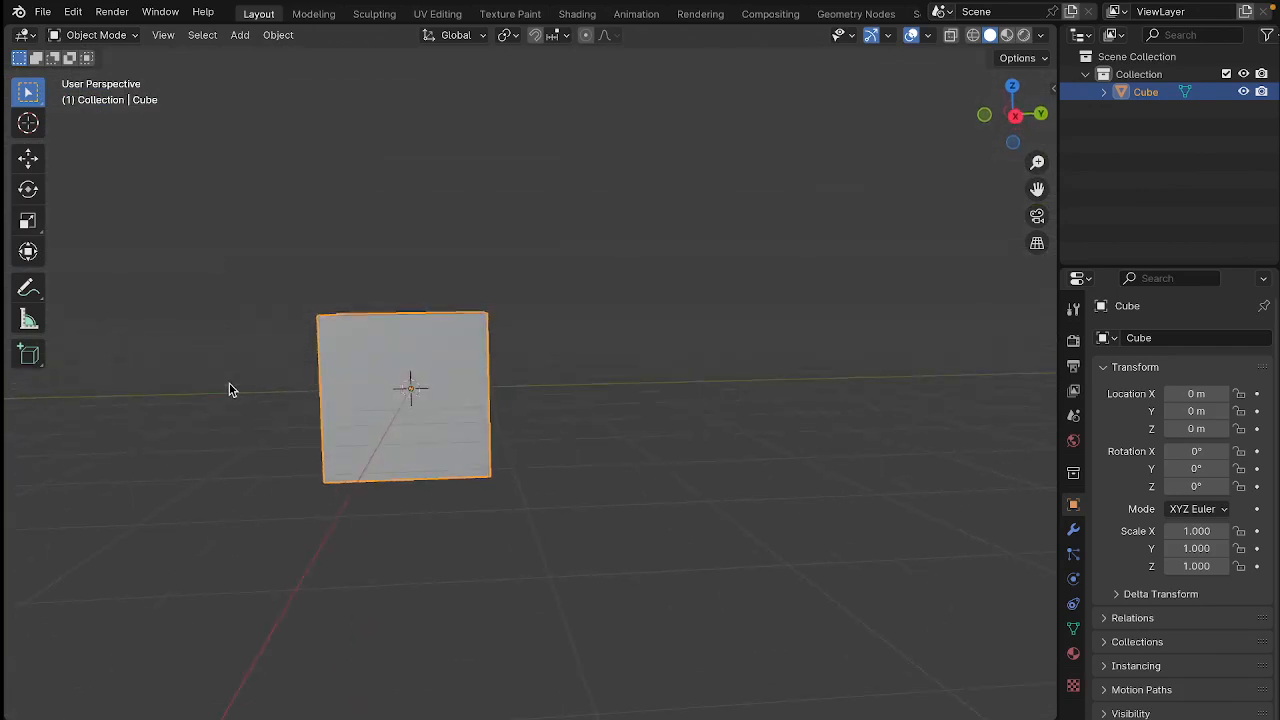
left_click(279, 35)
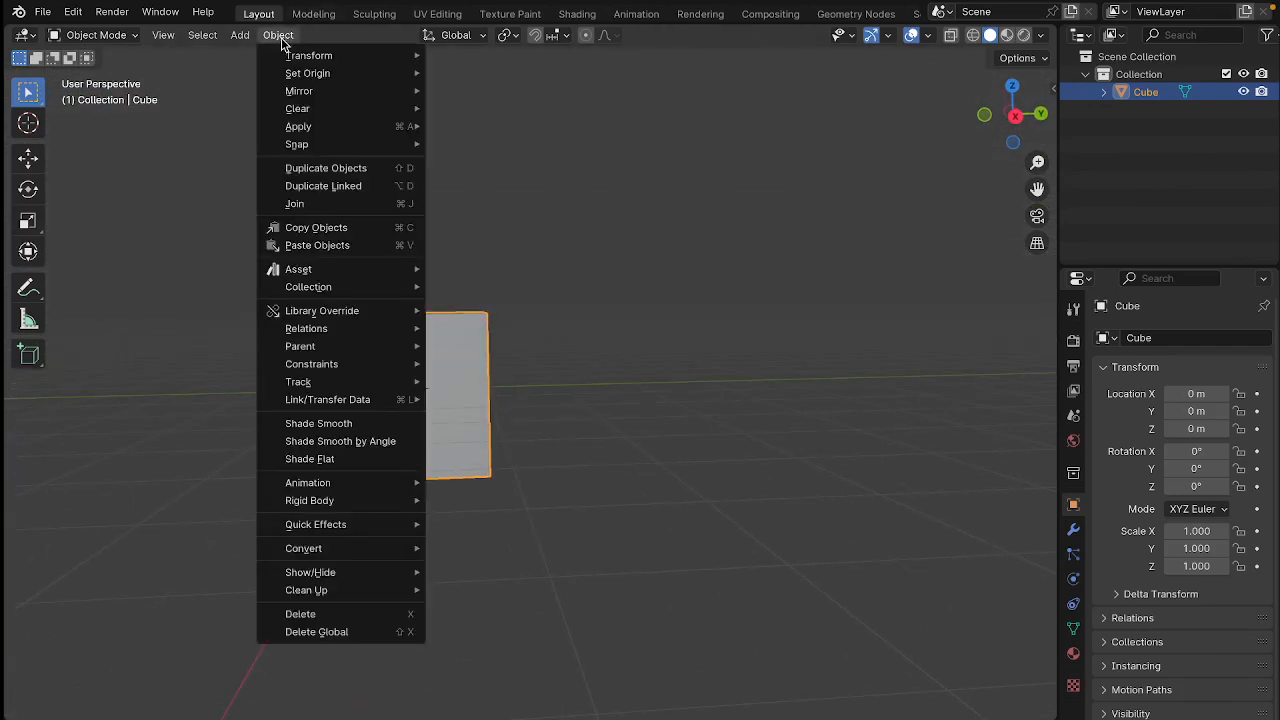
mouse_move(248, 40)
mouse_move(257, 61)
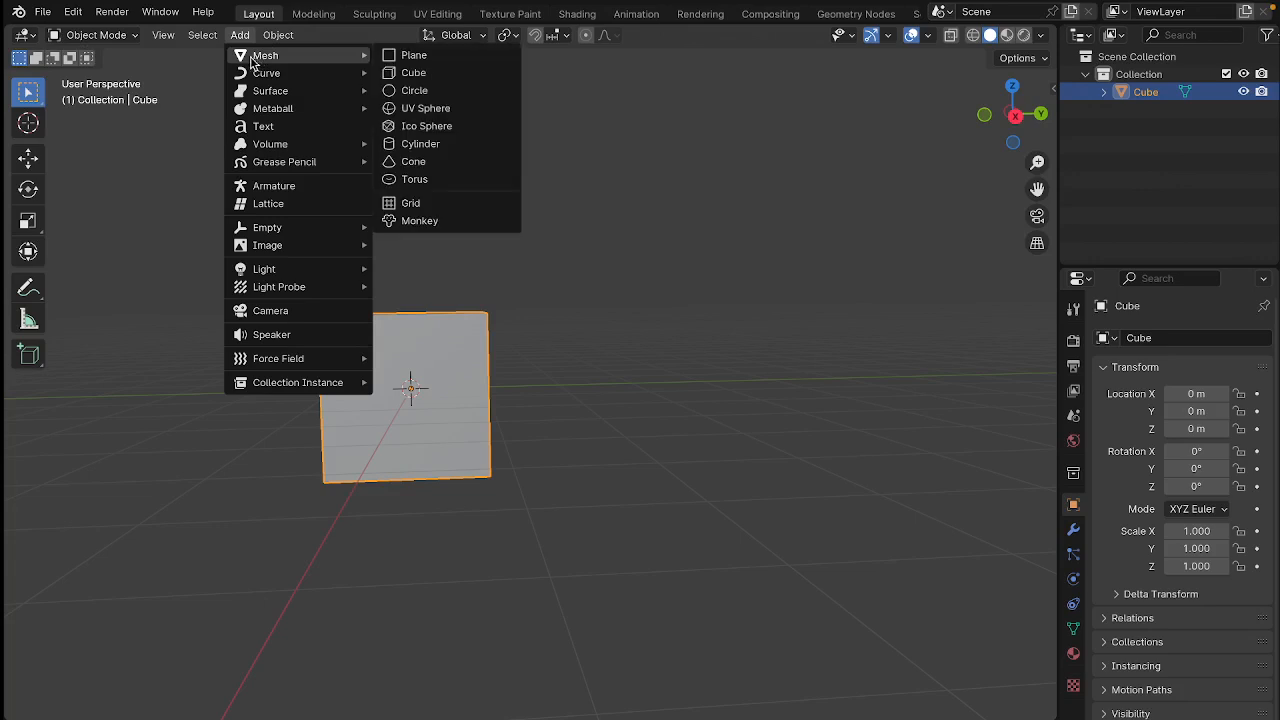
left_click(648, 393)
Select the cube again and view it from a slightly raised angle.
scroll(523, 345, "up", 5)
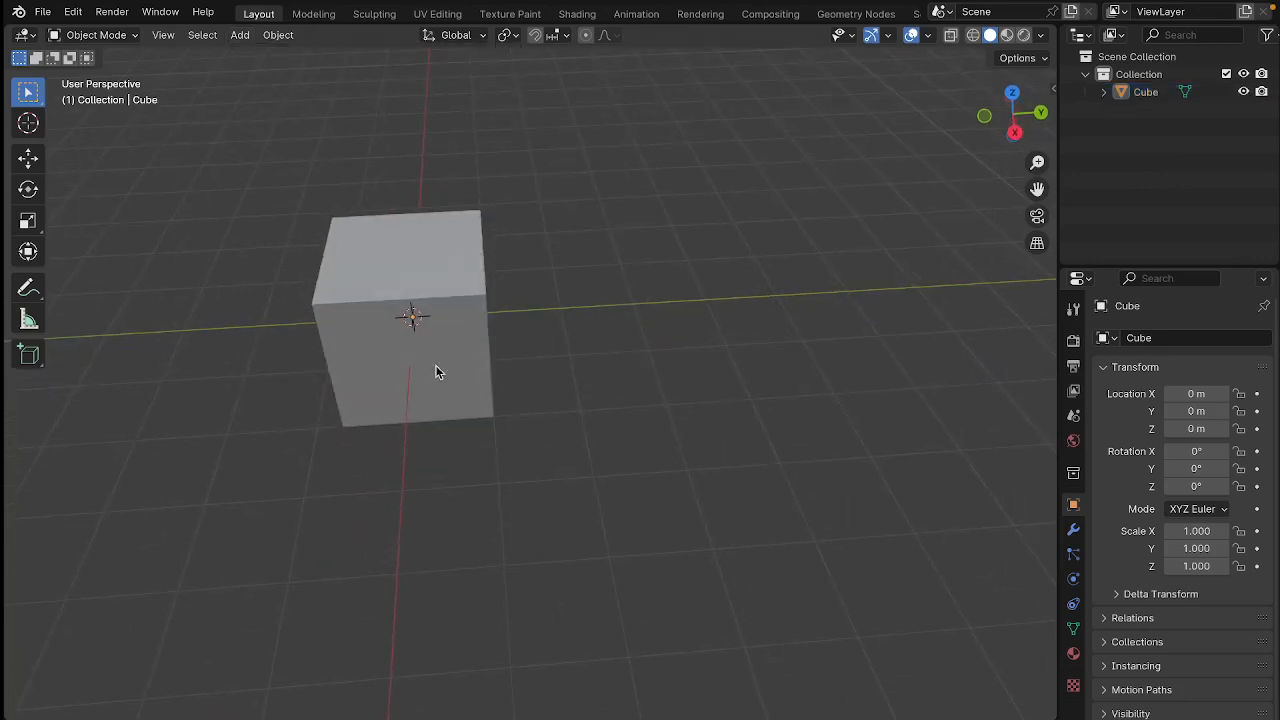
left_click(418, 356)
middle_click_drag(417, 353, 378, 317)
scroll(387, 321, "up", 3)
scroll(386, 322, "down", 5)
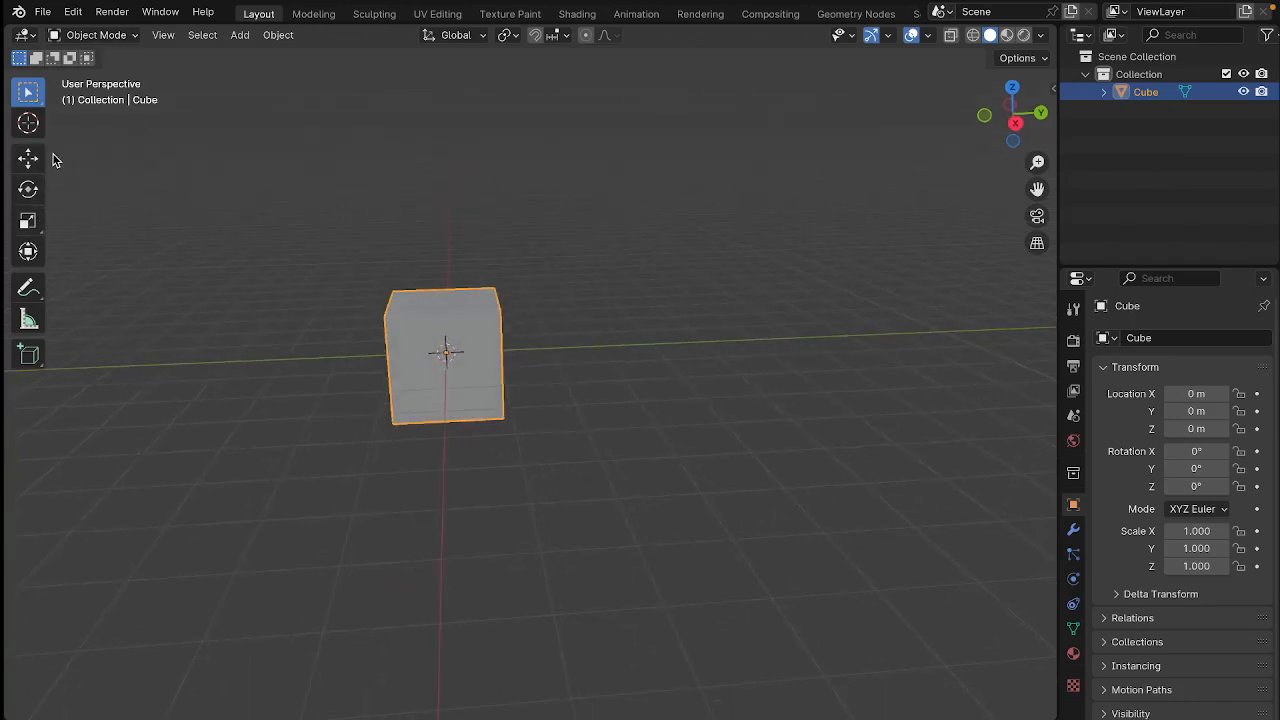
mouse_move(457, 365)
middle_mouse_down()
mouse_move(257, 314)
mouse_move(146, 320)
mouse_move(509, 334)
mouse_move(409, 391)
mouse_move(480, 360)
mouse_move(457, 387)
middle_mouse_up()
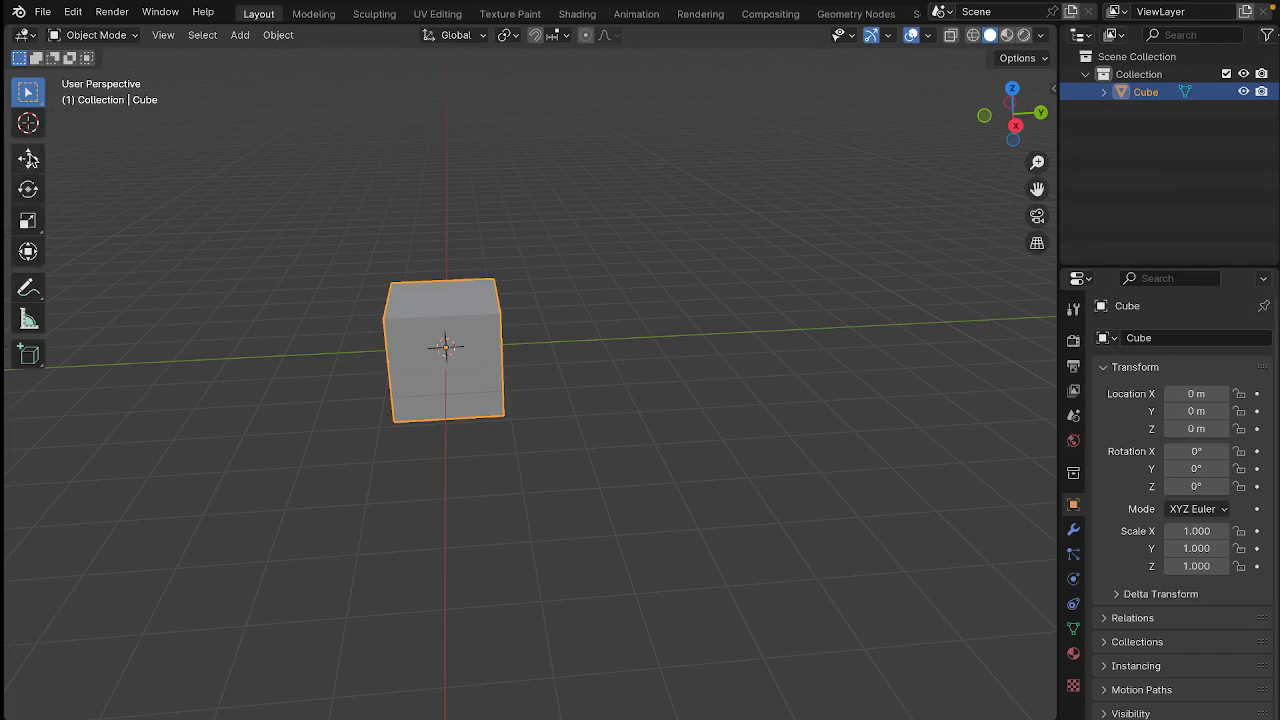
Activate the Move tool and move the cube to about X 0.54 m, Y -0.48 m, Z 0.04 m.
left_click(28, 160)
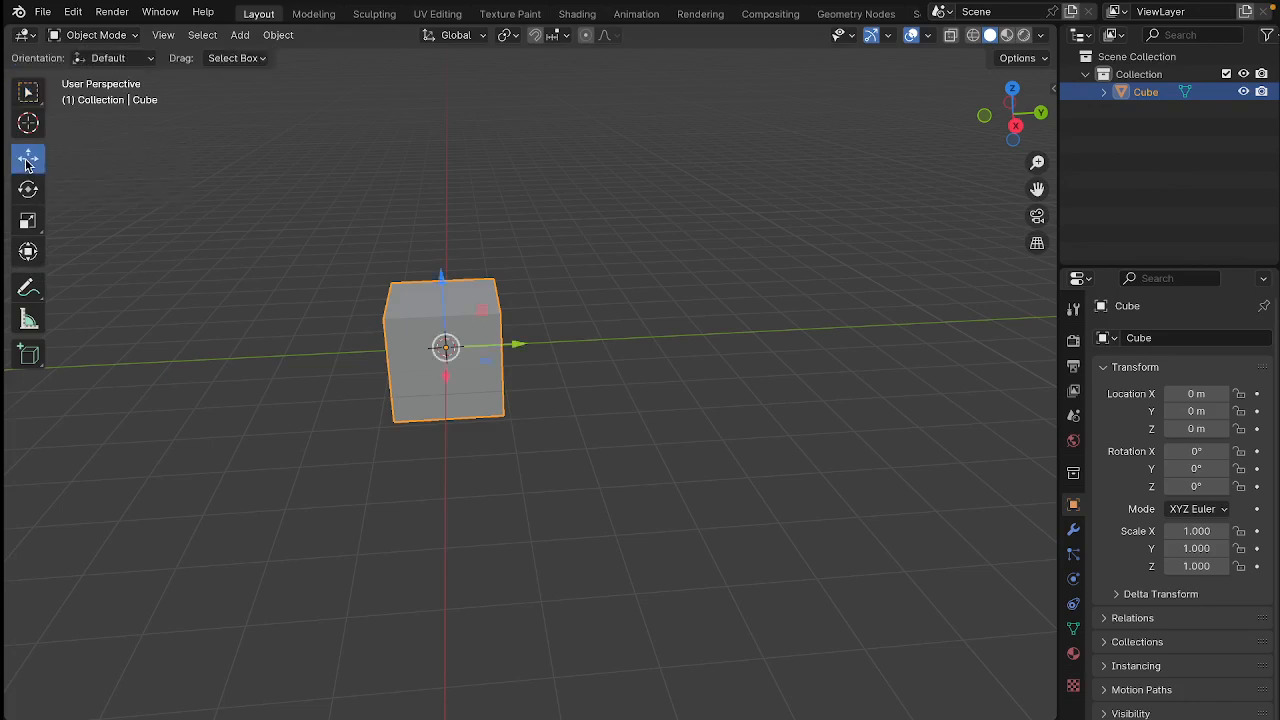
mouse_move(226, 432)
middle_mouse_down()
mouse_move(206, 434)
mouse_move(214, 400)
mouse_move(206, 434)
mouse_move(174, 436)
mouse_move(220, 427)
middle_mouse_up()
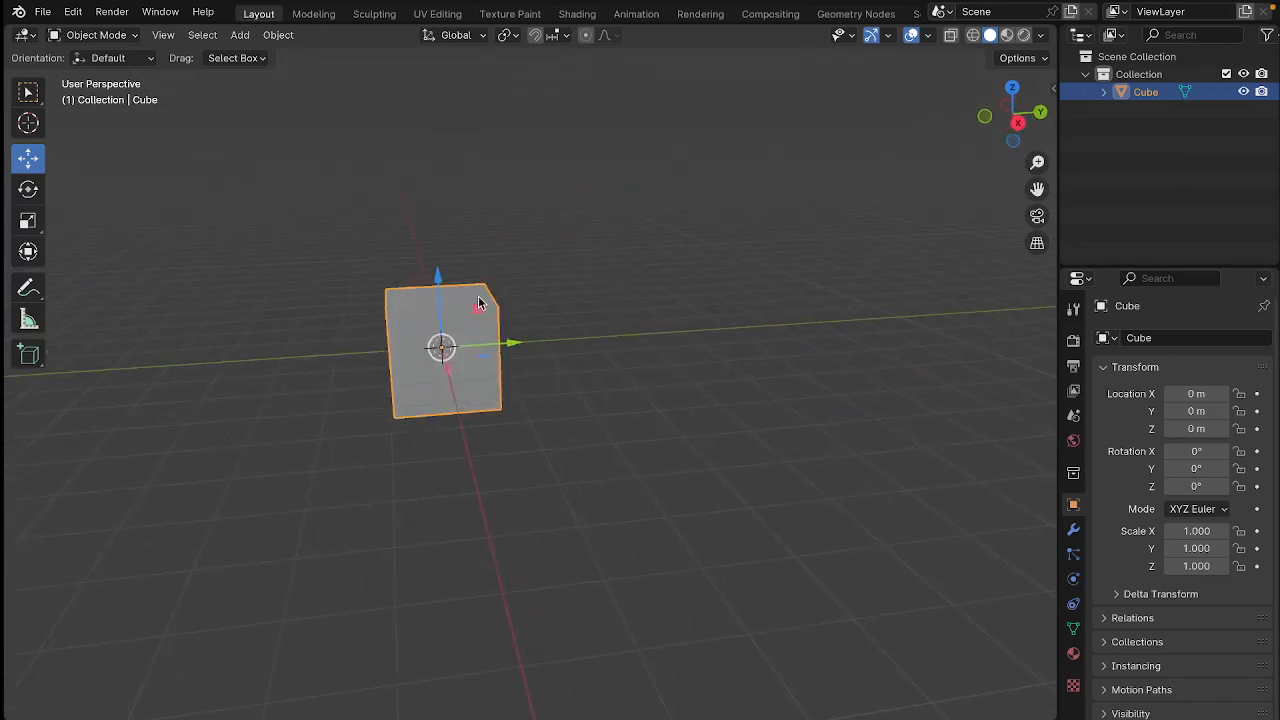
middle_click_drag(494, 434, 476, 388)
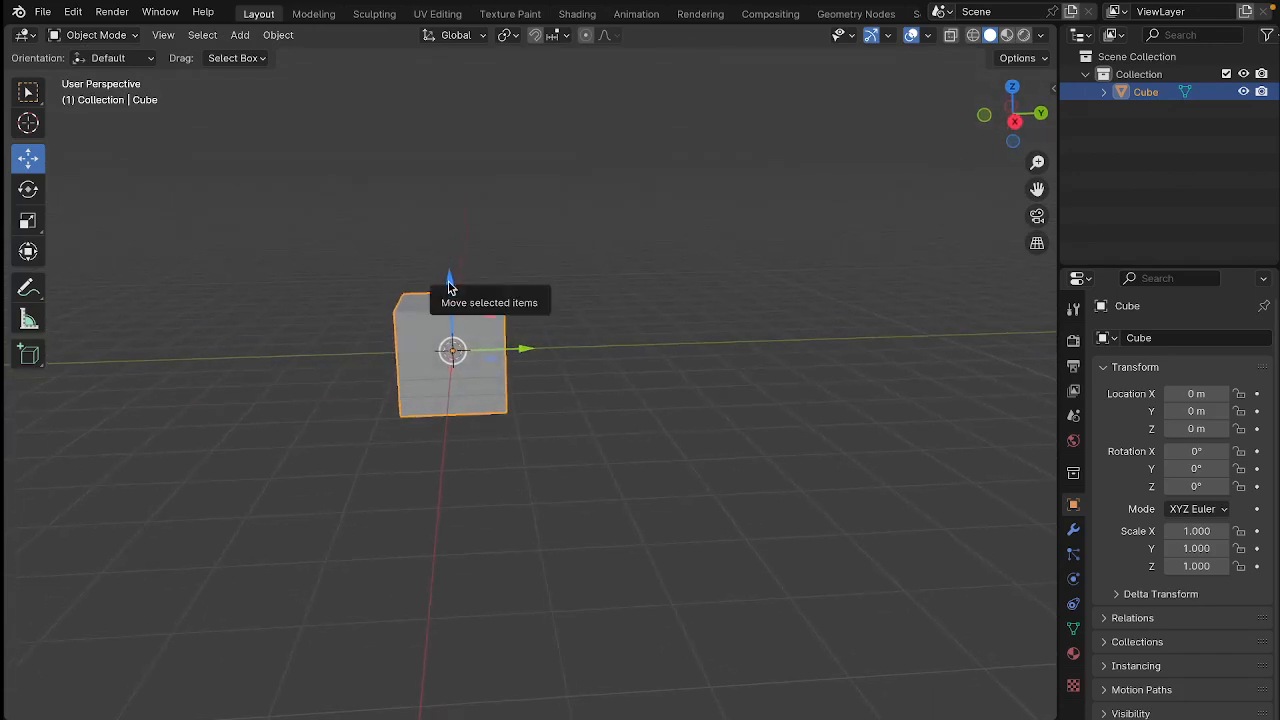
mouse_move(449, 287)
left_mouse_down()
mouse_move(449, 223)
mouse_move(447, 285)
left_mouse_up()
middle_click_drag(447, 300, 431, 392)
left_click_drag(416, 377, 455, 367)
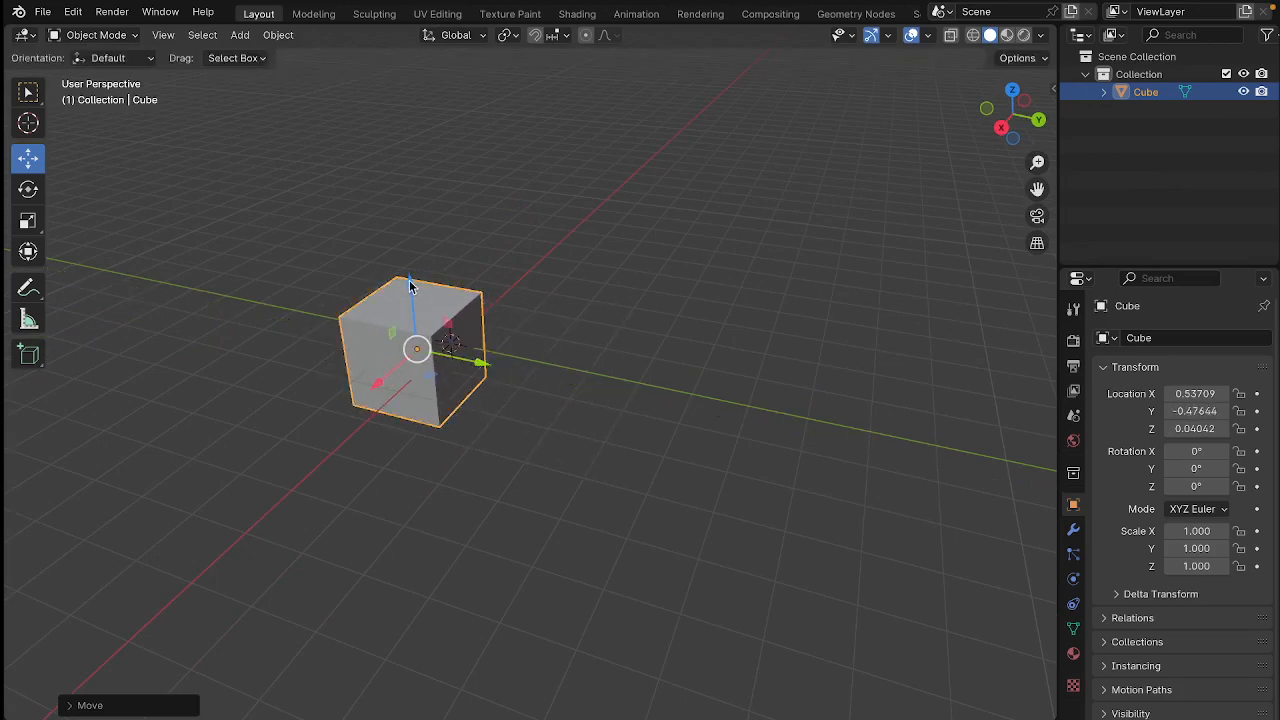
Move the cube along the Z axis to about 0.15 m and along the X axis to about -0.08 m.
mouse_move(410, 290)
left_mouse_down()
mouse_move(403, 232)
mouse_move(400, 288)
mouse_move(397, 278)
left_mouse_up()
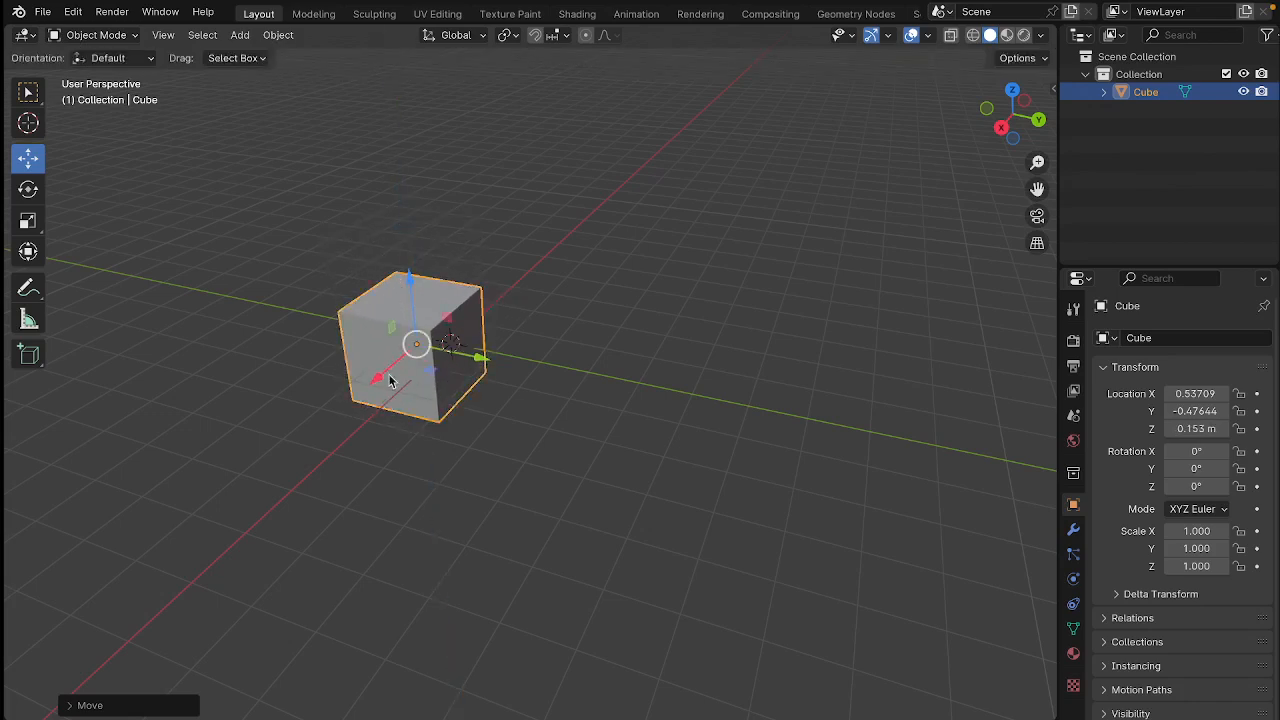
middle_click_drag(390, 380, 414, 371)
left_click_drag(407, 373, 375, 393)
middle_click_drag(375, 393, 417, 357)
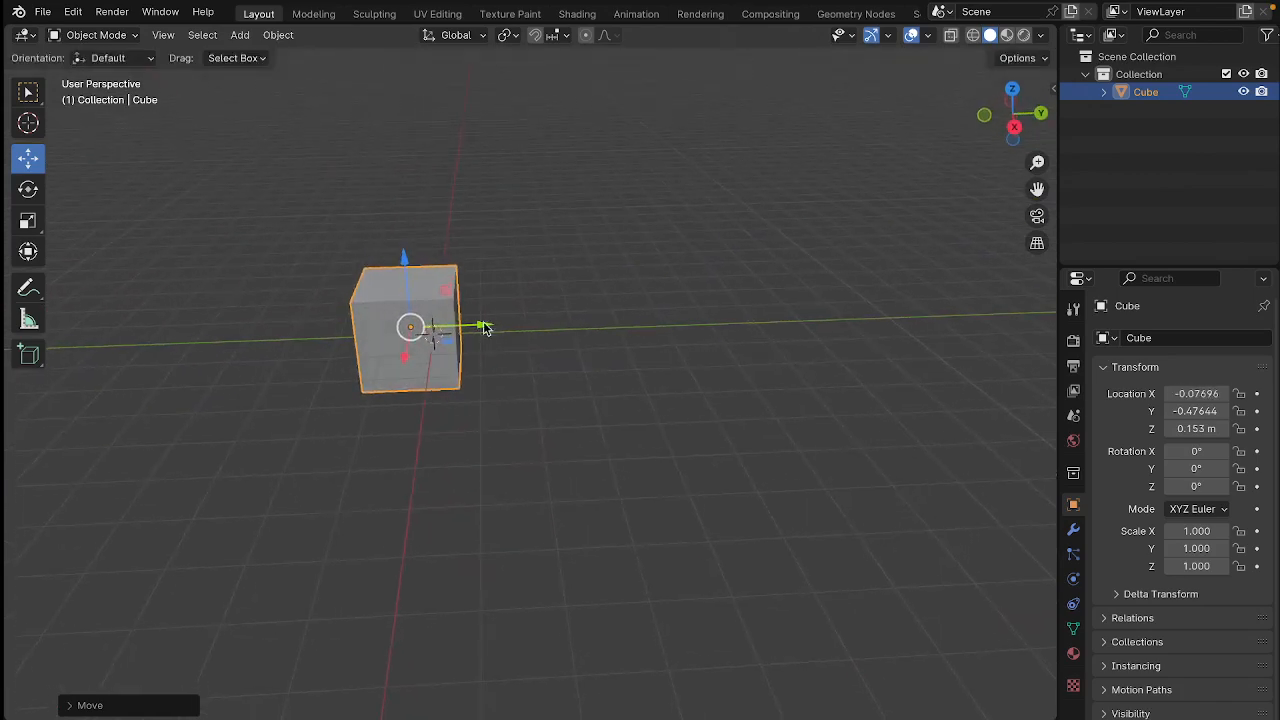
Move the cube with the gizmo to about X 1.22 m, Y -0.83 m, Z 0.01 m.
mouse_move(484, 328)
left_mouse_down()
mouse_move(657, 323)
mouse_move(460, 329)
left_mouse_up()
mouse_move(390, 284)
left_mouse_down()
mouse_move(379, 167)
mouse_move(391, 272)
left_mouse_up()
left_click_drag(386, 378, 405, 397)
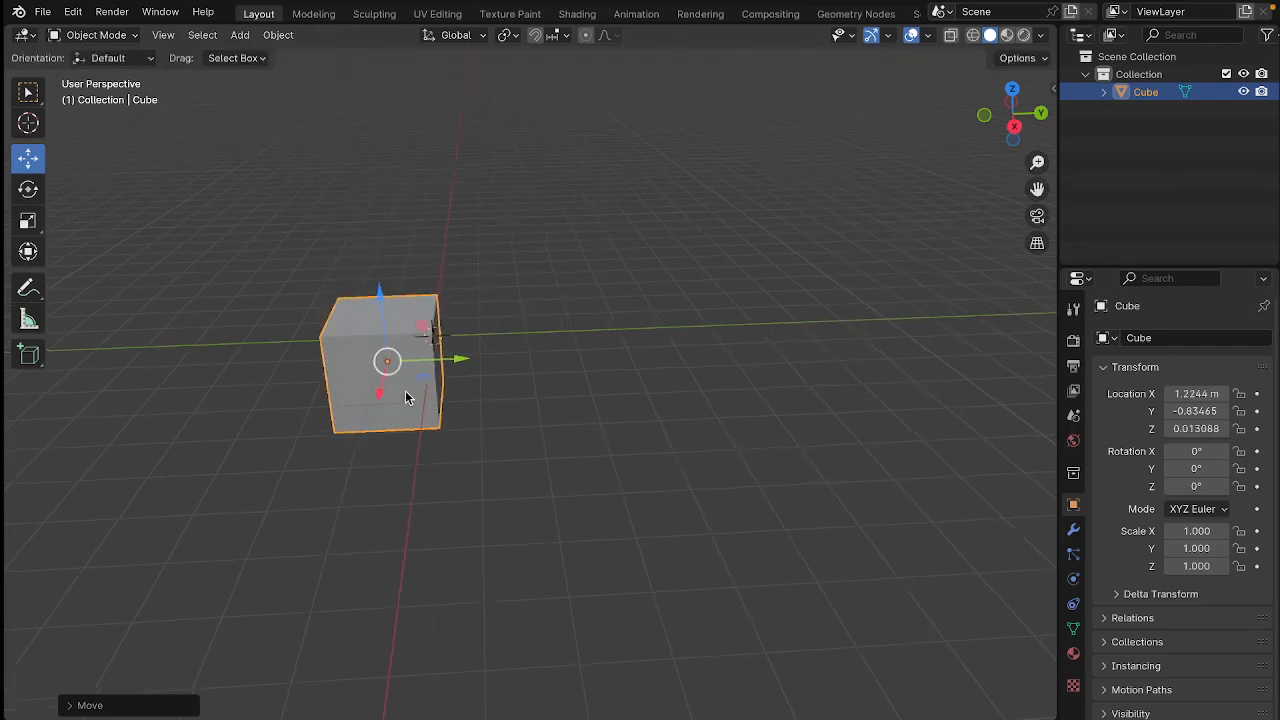
middle_click_drag(405, 397, 421, 363)
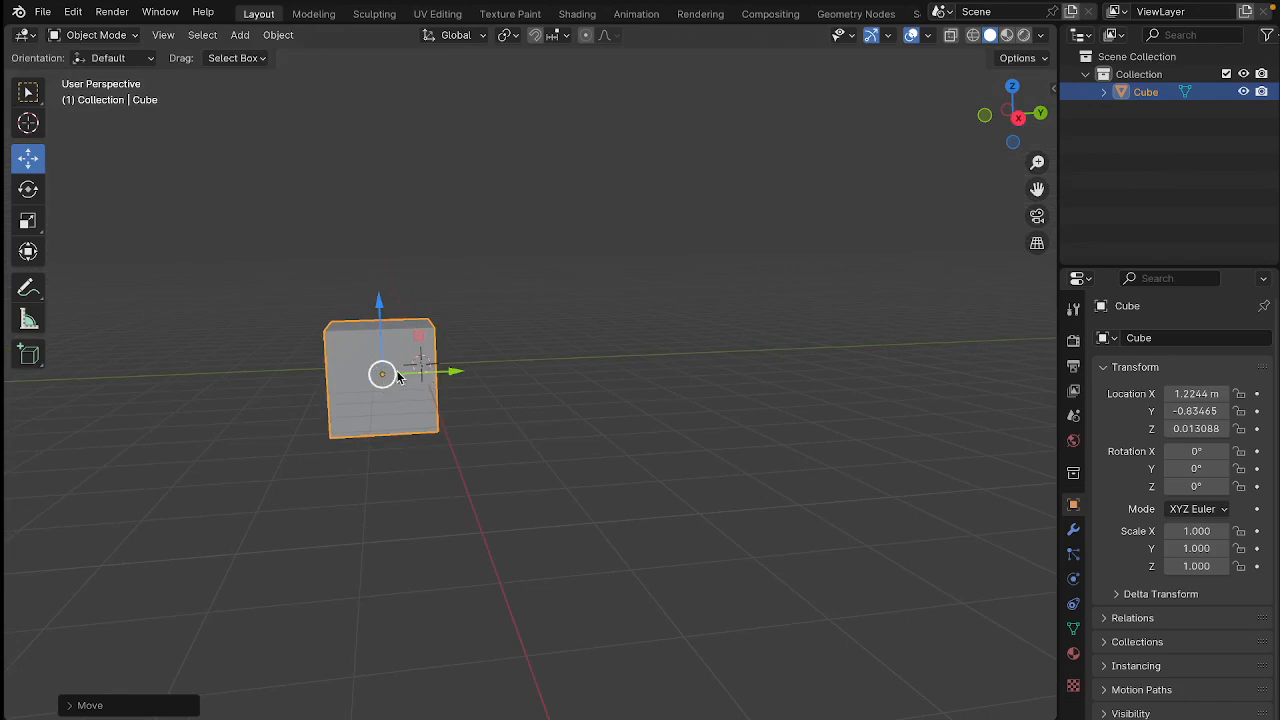
Move the cube freely to about X 1.56 m and Z 0.34 m, and shift it along Y to about -0.13 m.
left_click_drag(386, 372, 491, 337)
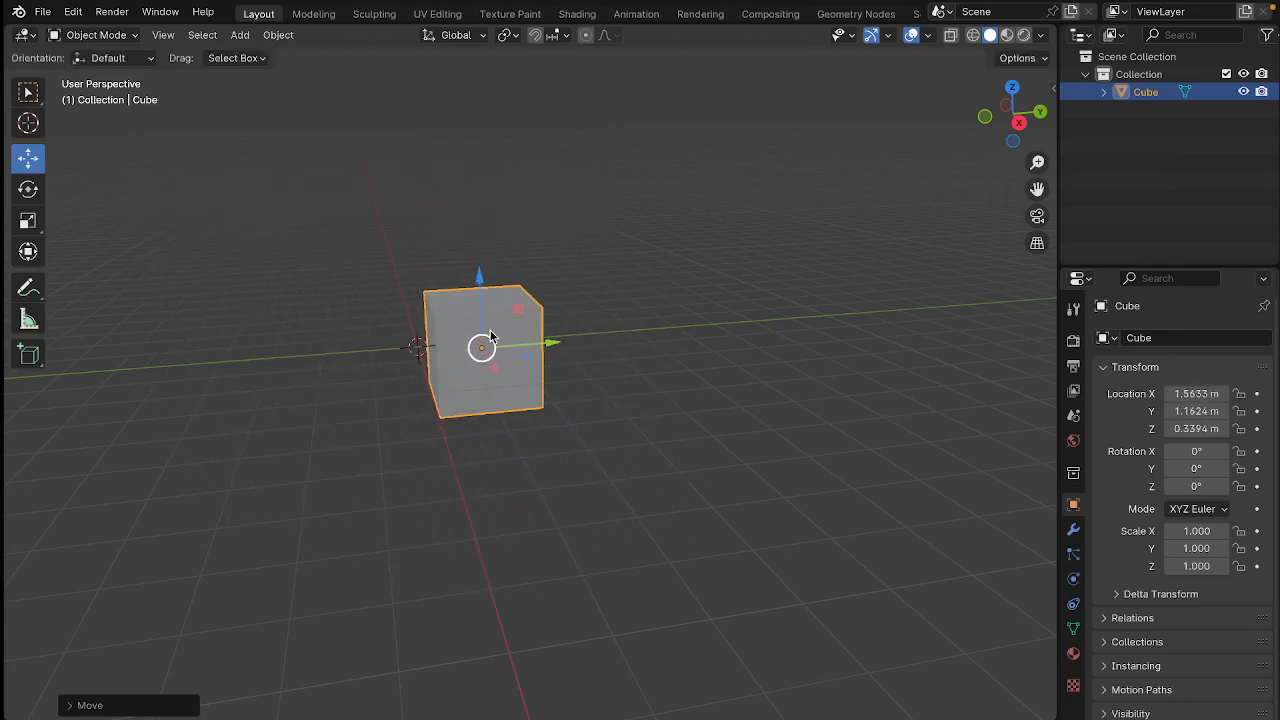
mouse_move(491, 337)
middle_mouse_down()
mouse_move(403, 417)
mouse_move(177, 306)
mouse_move(269, 329)
mouse_move(478, 345)
mouse_move(469, 332)
middle_mouse_up()
left_click_drag(533, 399, 463, 347)
key("y")
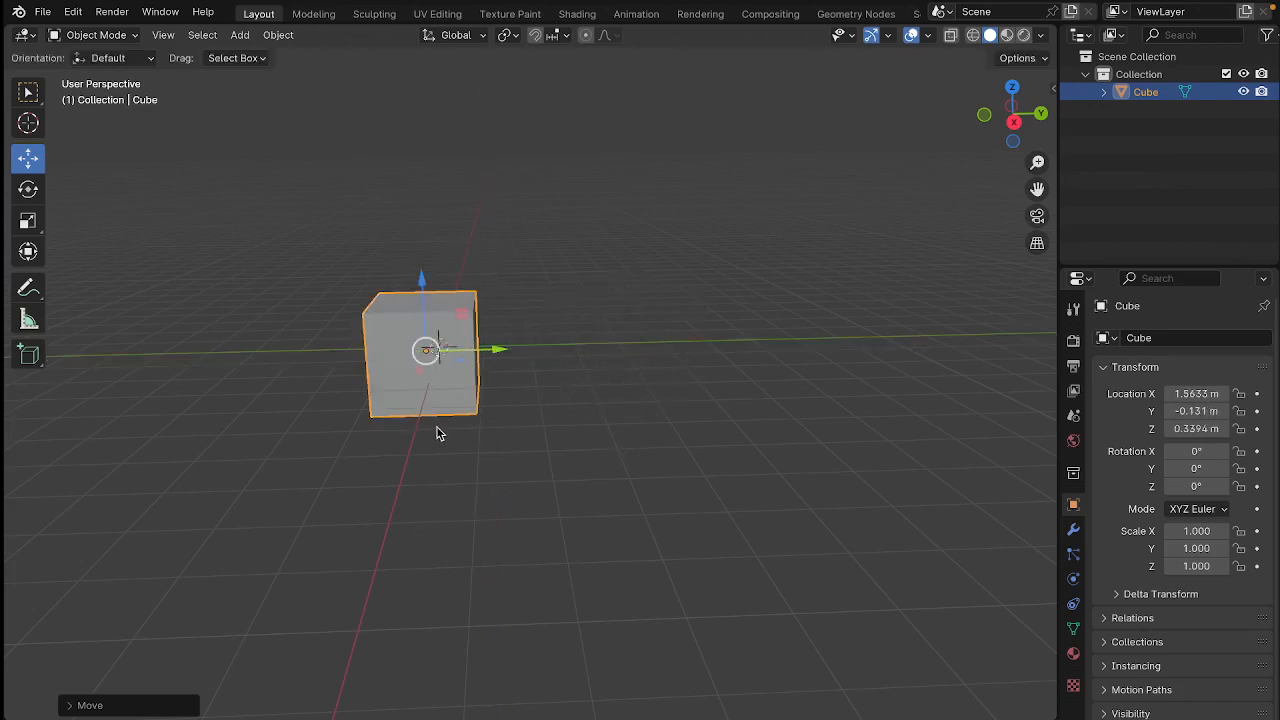
middle_click_drag(435, 430, 443, 406)
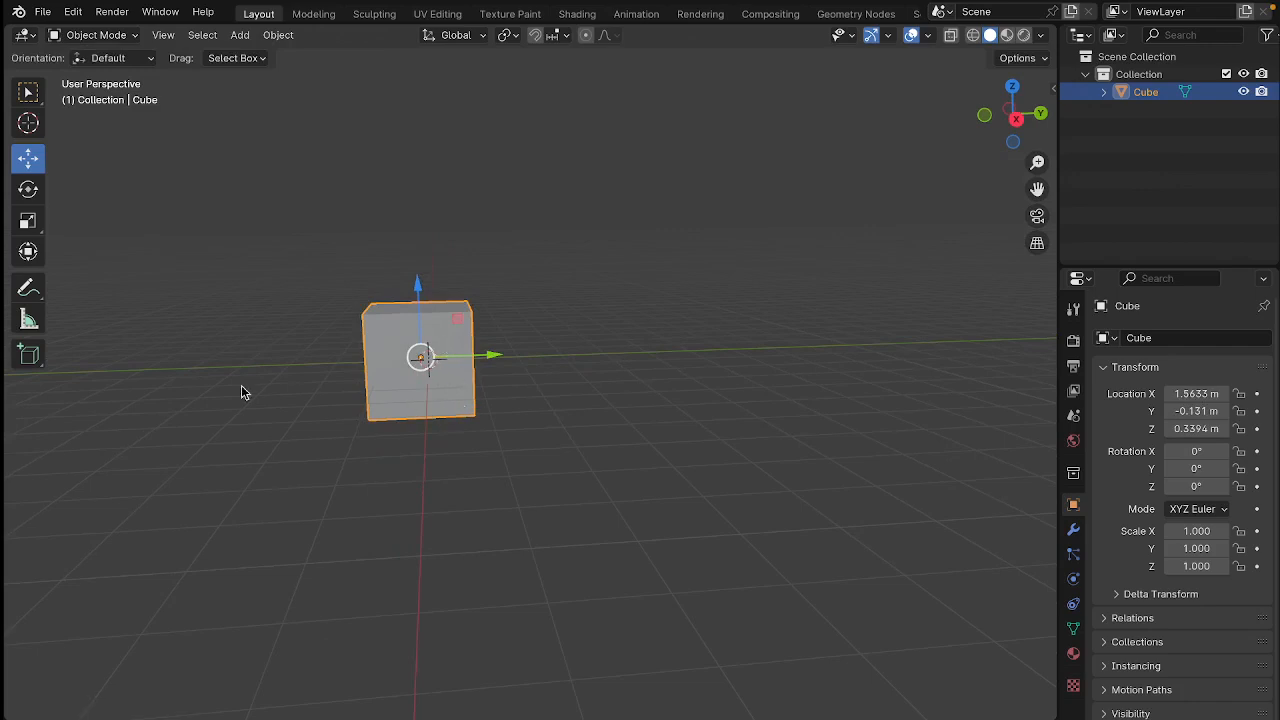
Grab the cube freely to about X 1.52 m and Z 0.65 m, and move it along global Y to about -0.97 m.
mouse_move(230, 390)
left_mouse_down()
mouse_move(369, 311)
mouse_move(146, 283)
mouse_move(389, 391)
mouse_move(209, 335)
mouse_move(371, 357)
mouse_move(271, 389)
mouse_move(217, 366)
mouse_move(267, 361)
mouse_move(237, 379)
left_mouse_up()
middle_click_drag(371, 318, 416, 301)
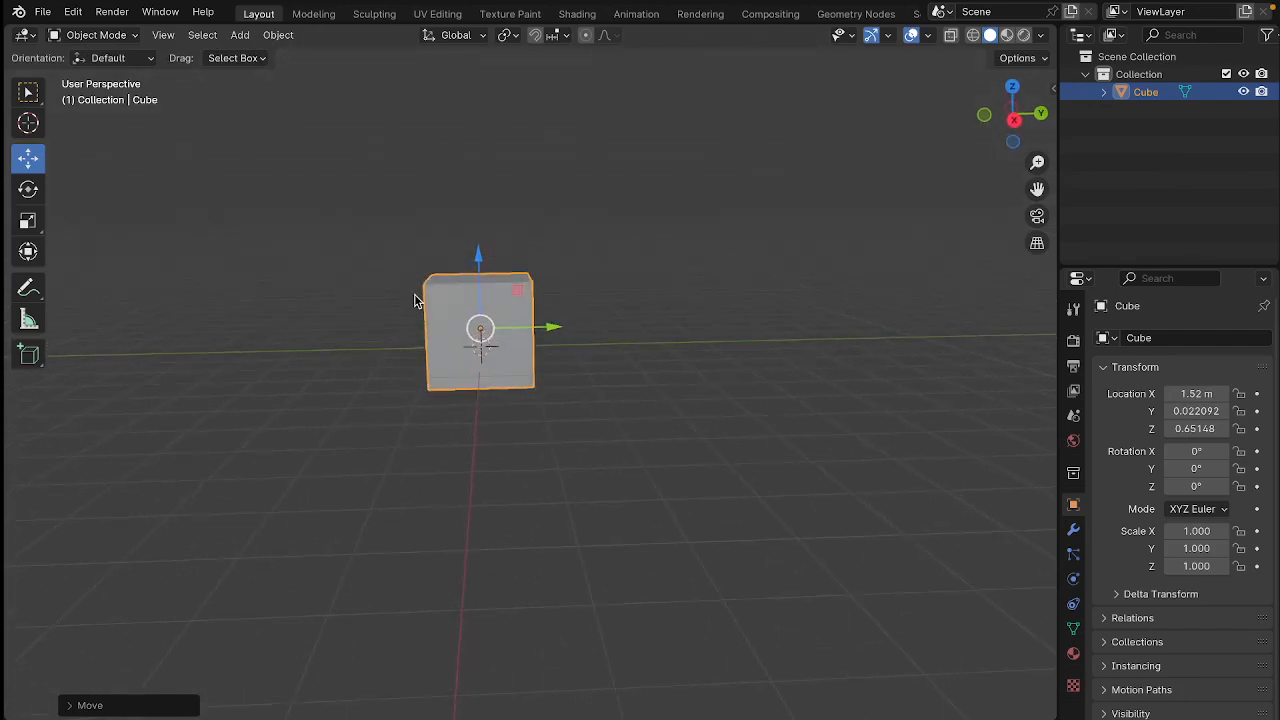
key("g")
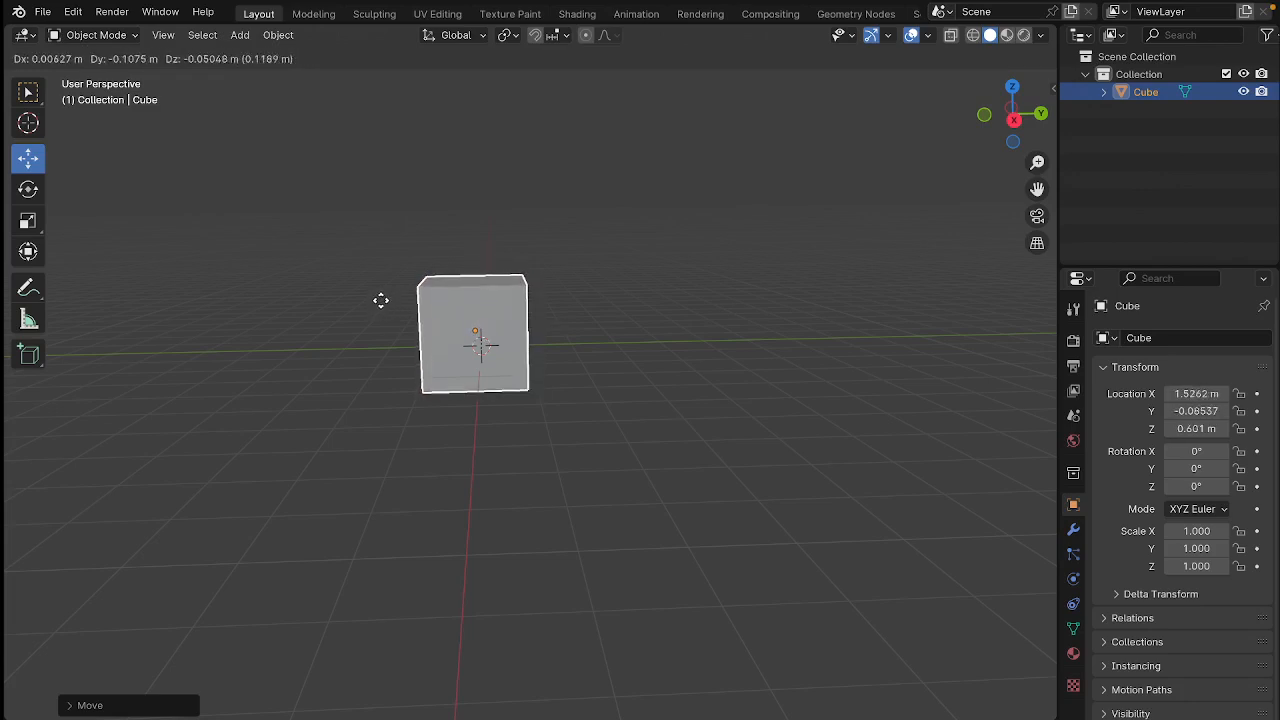
key("y")
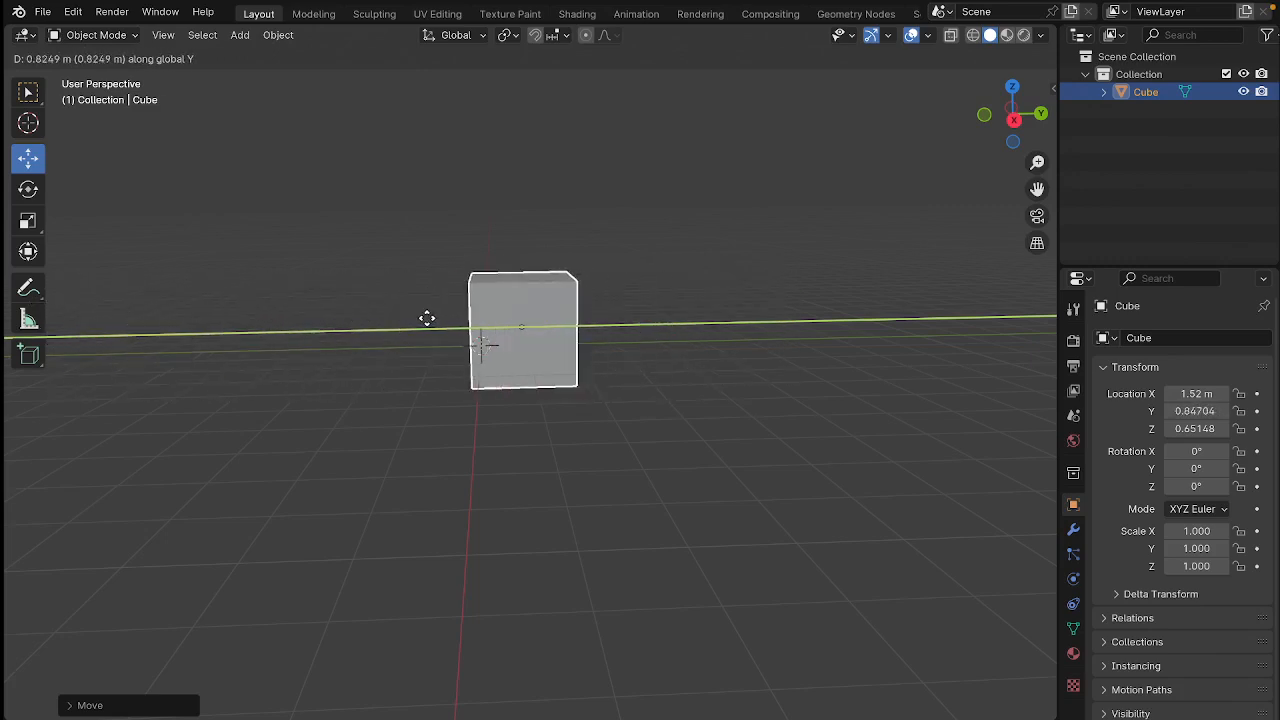
left_click(336, 313)
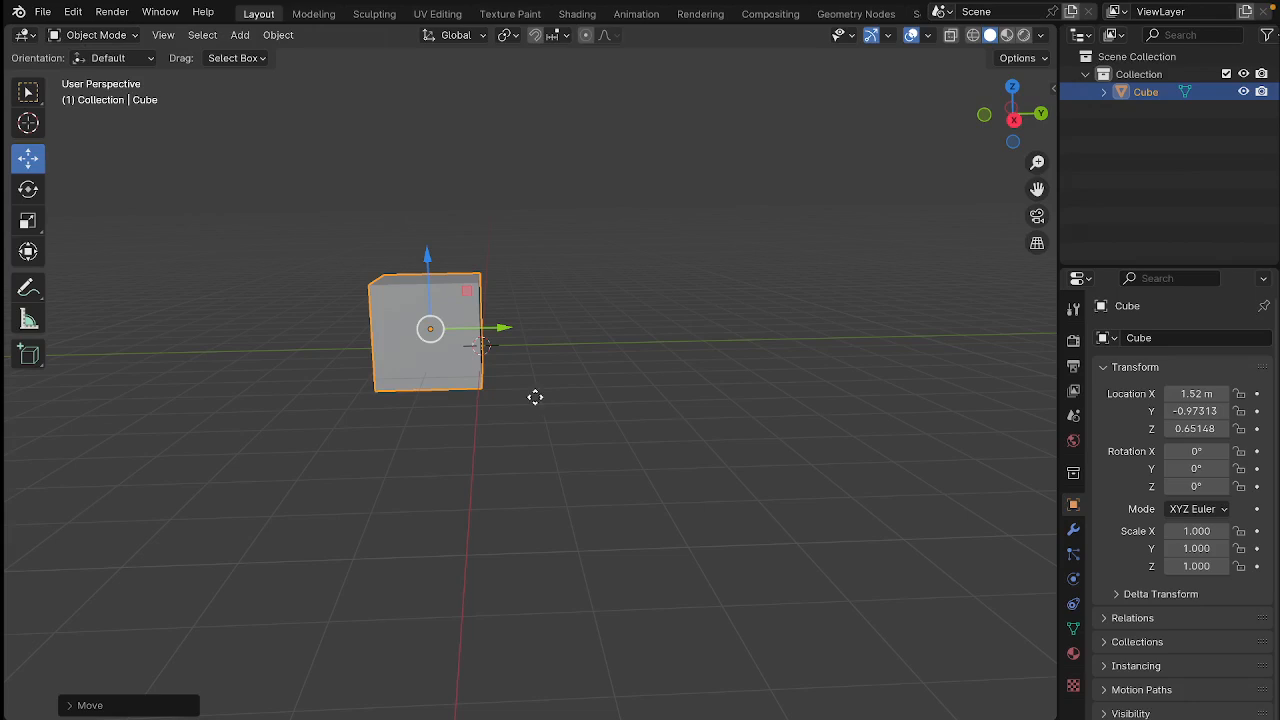
Move the cube along global X to about 2.07 m and along global Z to about 1.01 m.
key("g")
key("x")
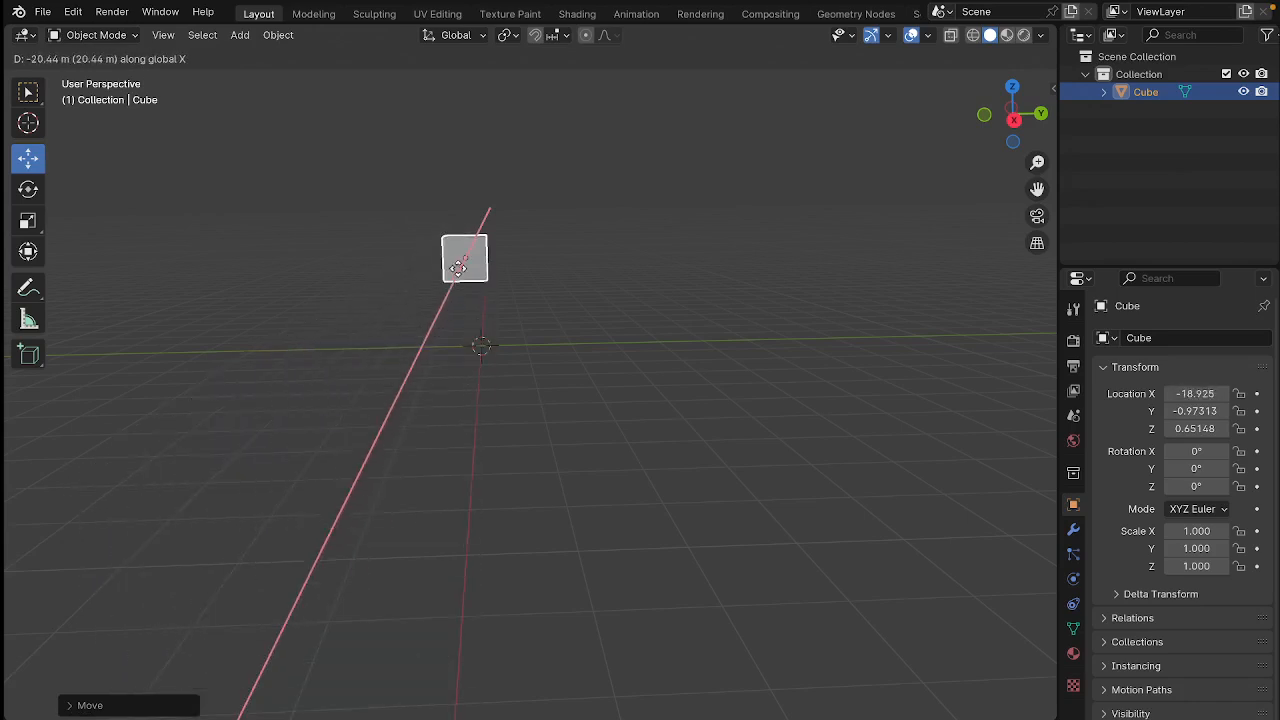
left_click(412, 346)
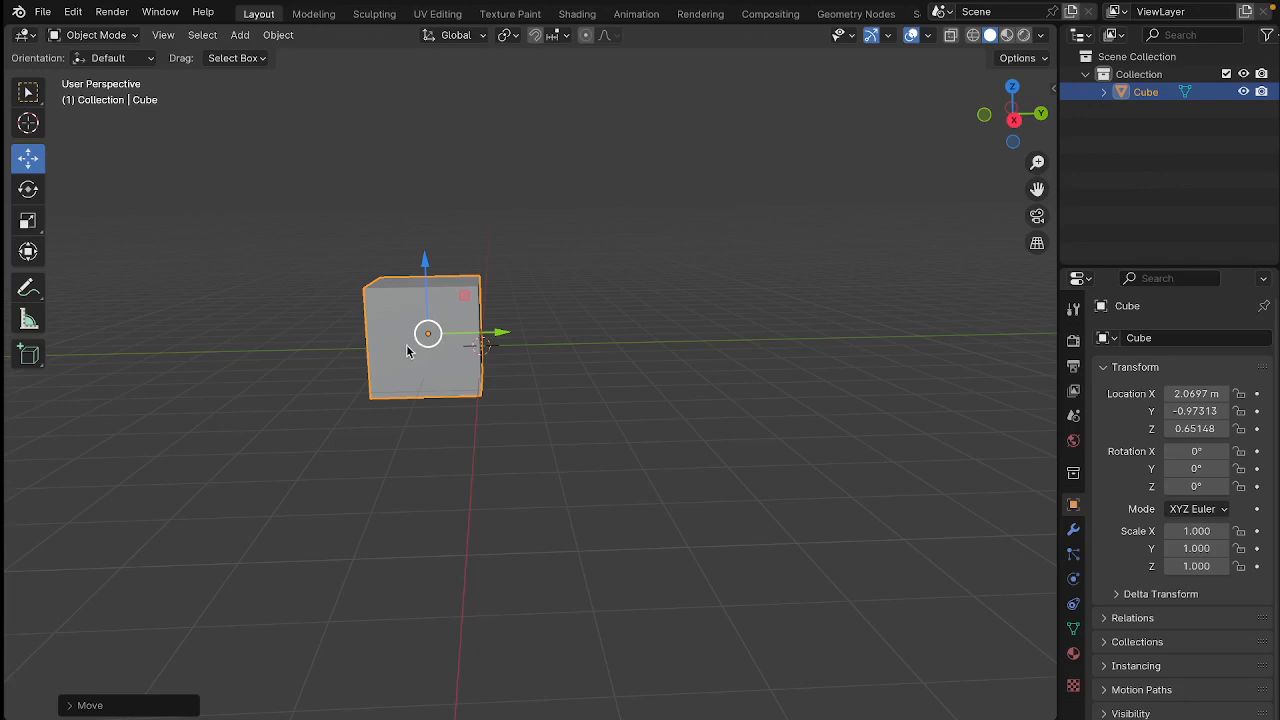
key("g")
key("z")
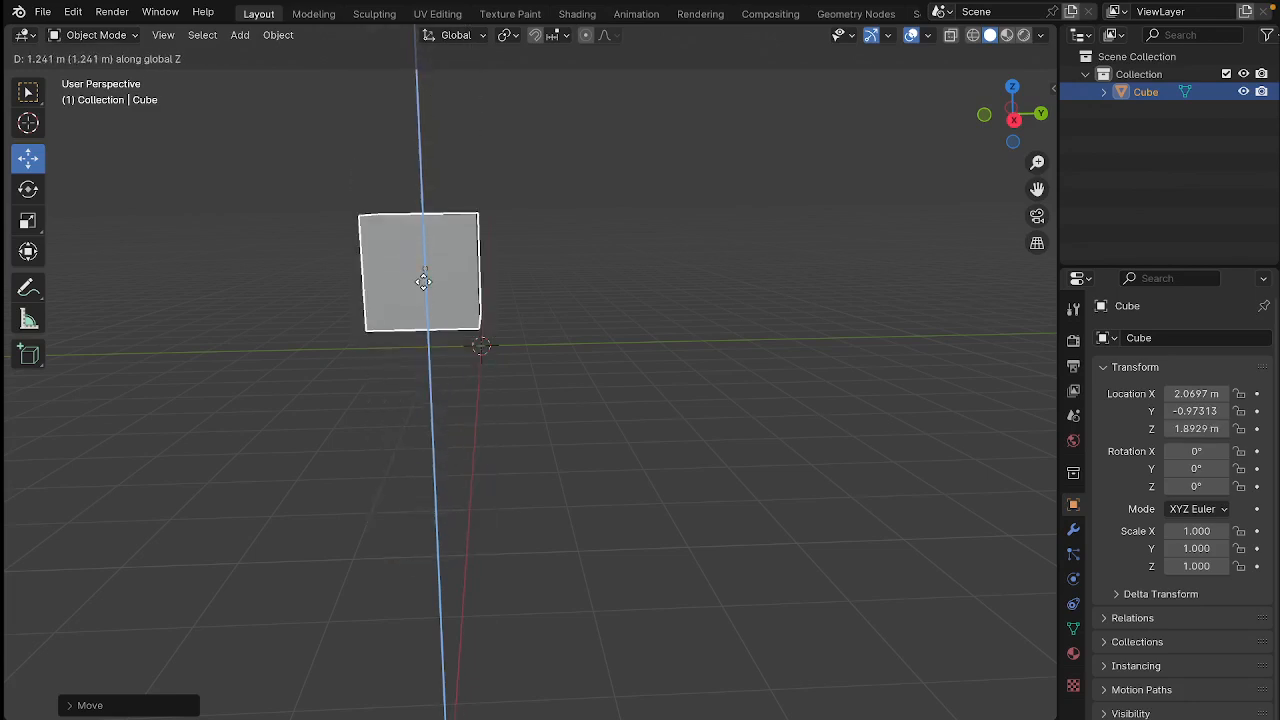
left_click(428, 330)
mouse_move(430, 335)
middle_mouse_down()
mouse_move(431, 366)
mouse_move(580, 333)
mouse_move(594, 463)
mouse_move(323, 340)
mouse_move(269, 291)
mouse_move(243, 377)
mouse_move(377, 357)
mouse_move(434, 340)
mouse_move(433, 329)
middle_mouse_up()
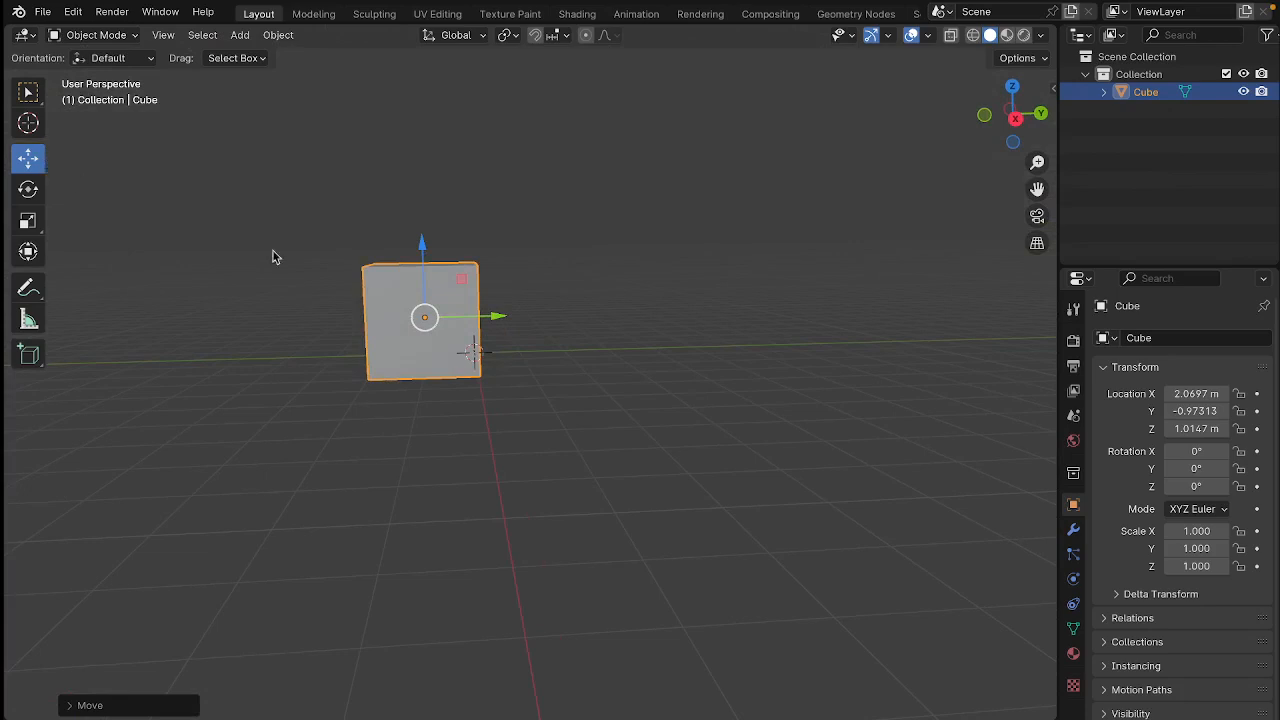
Grab the cube again, trying the Y and Z axis constraints, and place it at a height of about 1.17 m.
middle_click_drag(492, 318, 300, 337)
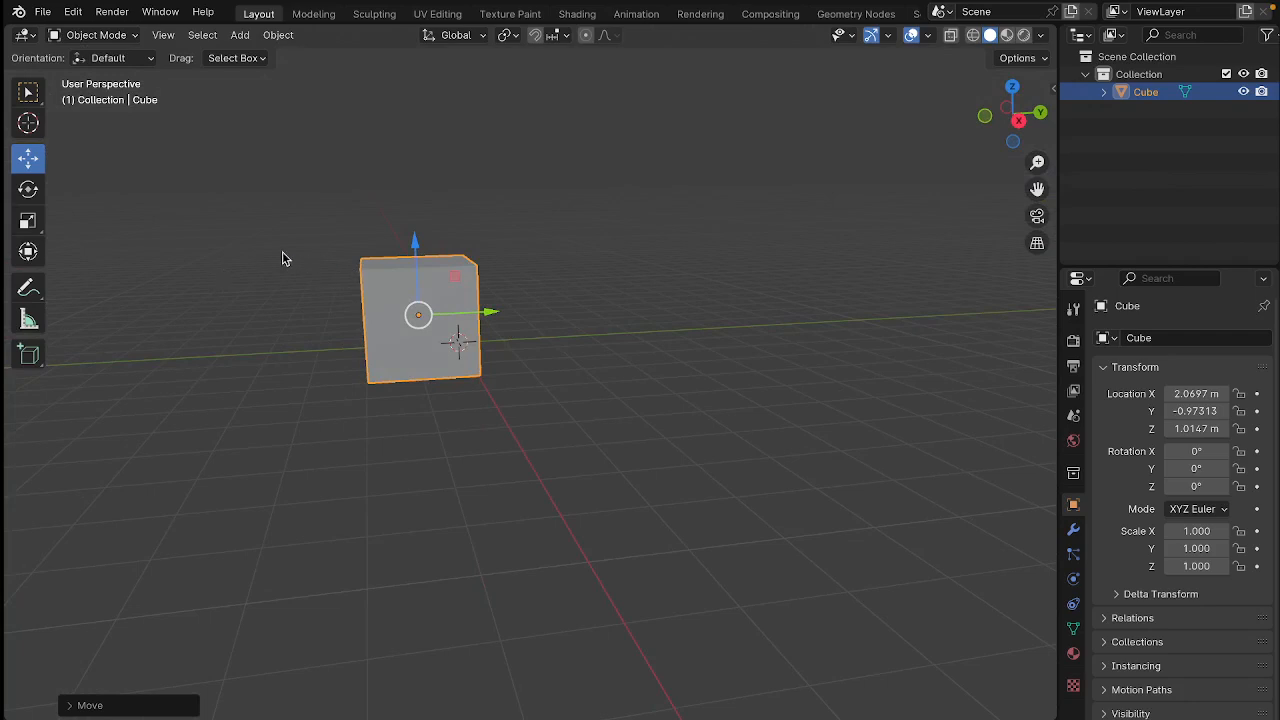
key("g")
key("z")
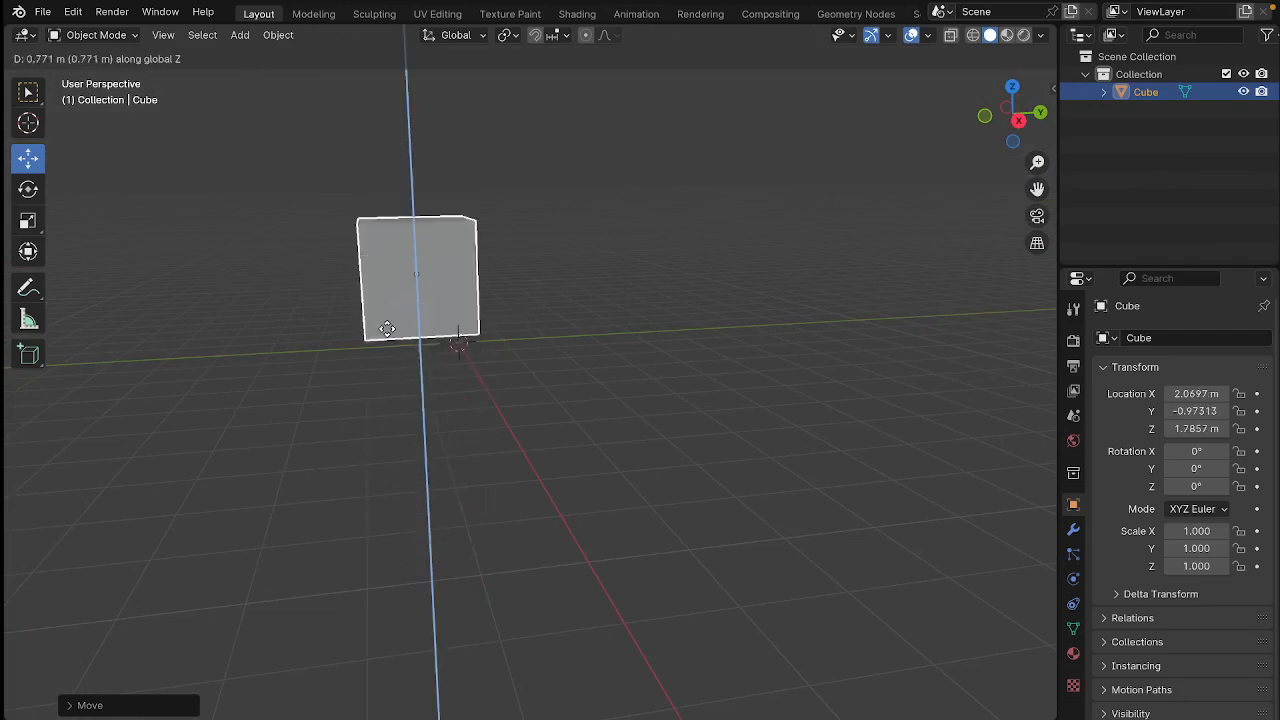
left_click(399, 180)
left_click_drag(406, 191, 437, 275)
key("y")
key("z")
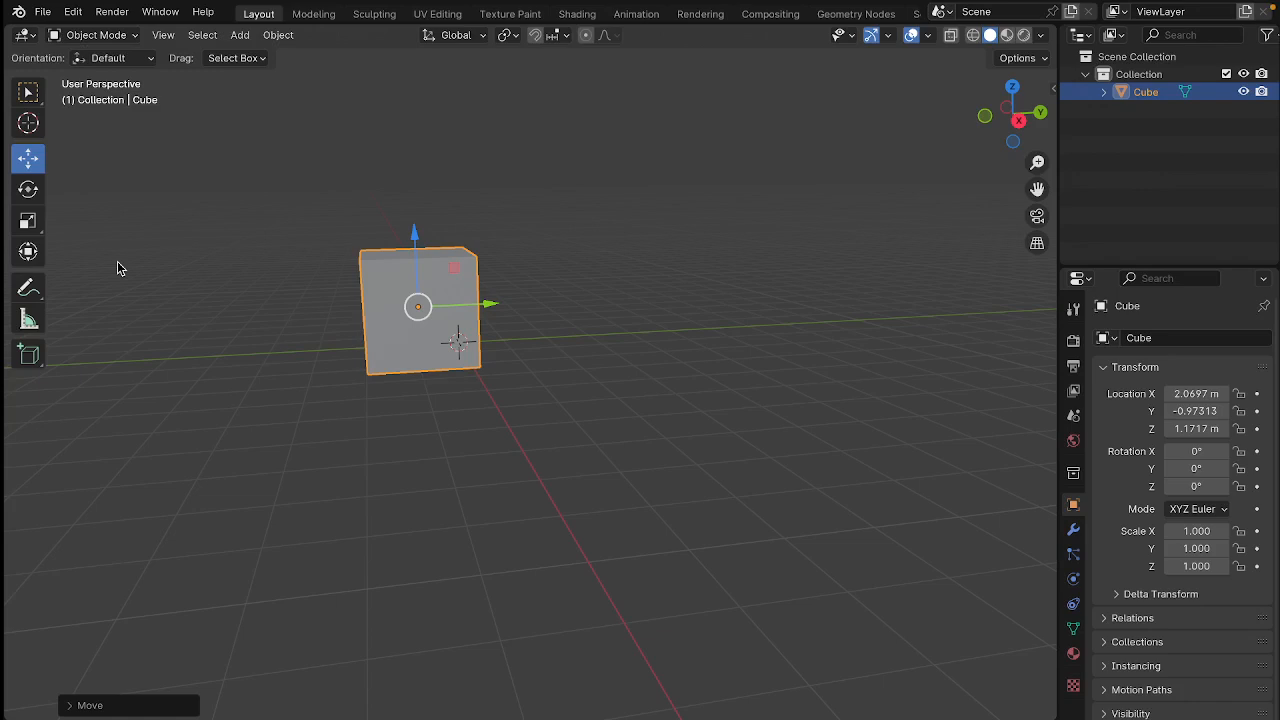
Rotate the cube about global Z to about -8.4° with the Rotate tool, and undo the extra trackball rotation.
left_click(22, 195)
mouse_move(179, 345)
middle_mouse_down()
mouse_move(237, 363)
mouse_move(257, 423)
mouse_move(163, 397)
mouse_move(131, 311)
mouse_move(169, 311)
mouse_move(161, 331)
middle_mouse_up()
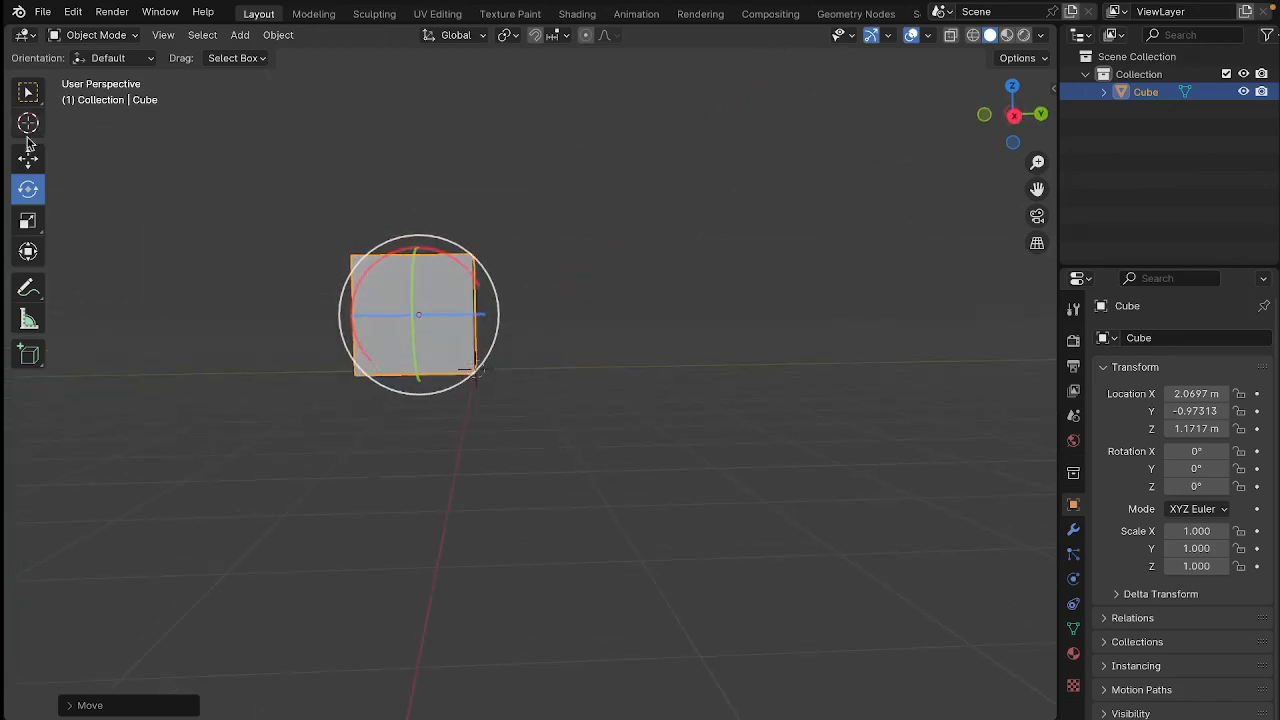
middle_click_drag(470, 309, 533, 325)
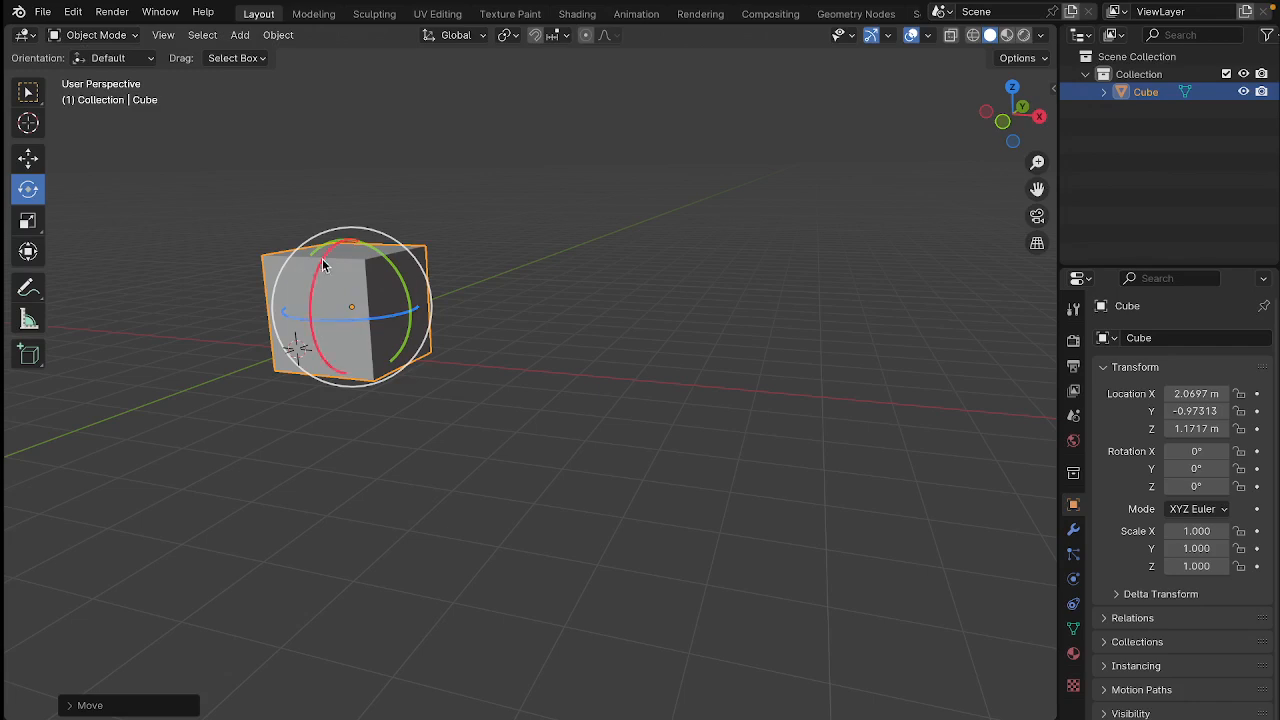
middle_click_drag(342, 250, 224, 291)
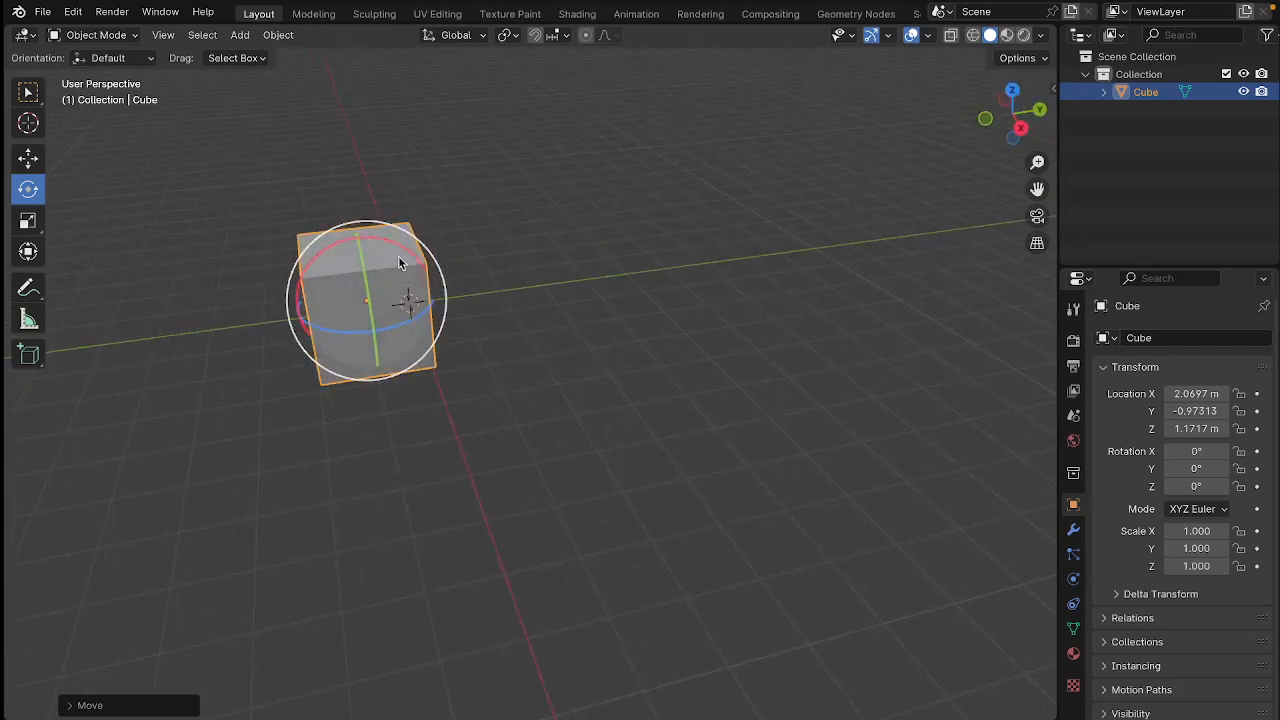
middle_click_drag(405, 378, 367, 331)
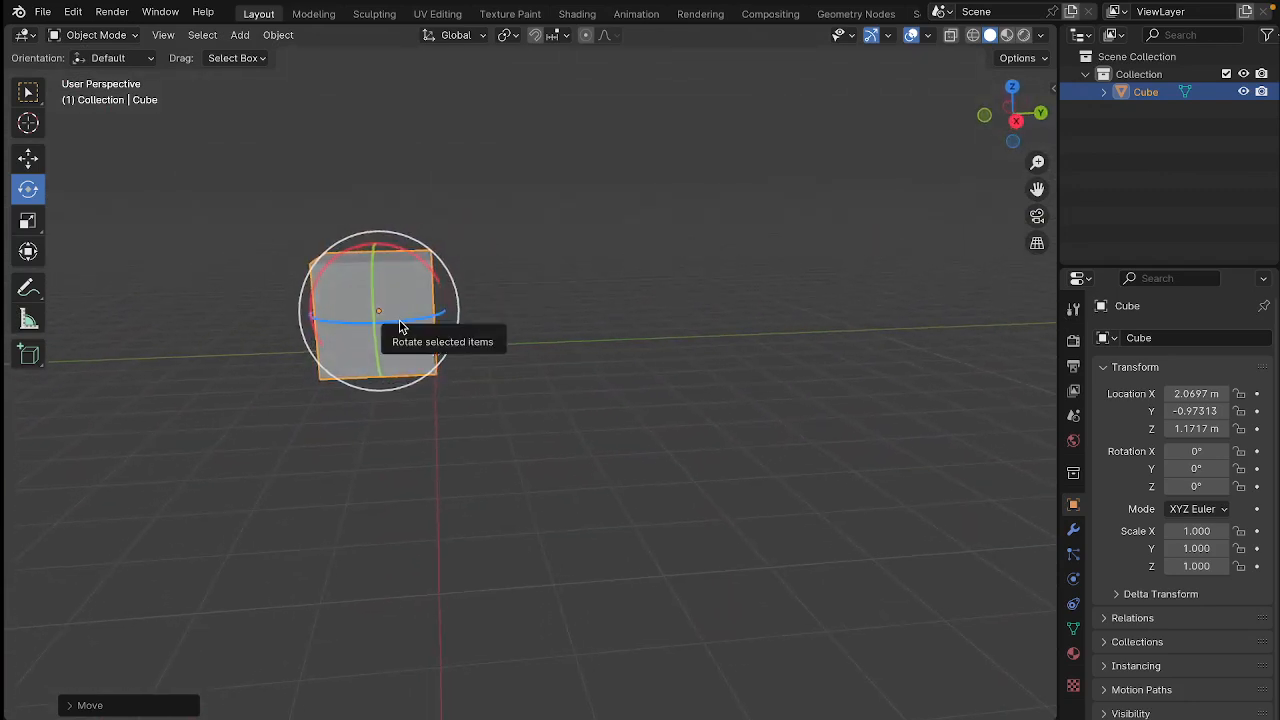
left_click_drag(400, 325, 351, 341)
middle_click_drag(351, 341, 363, 324)
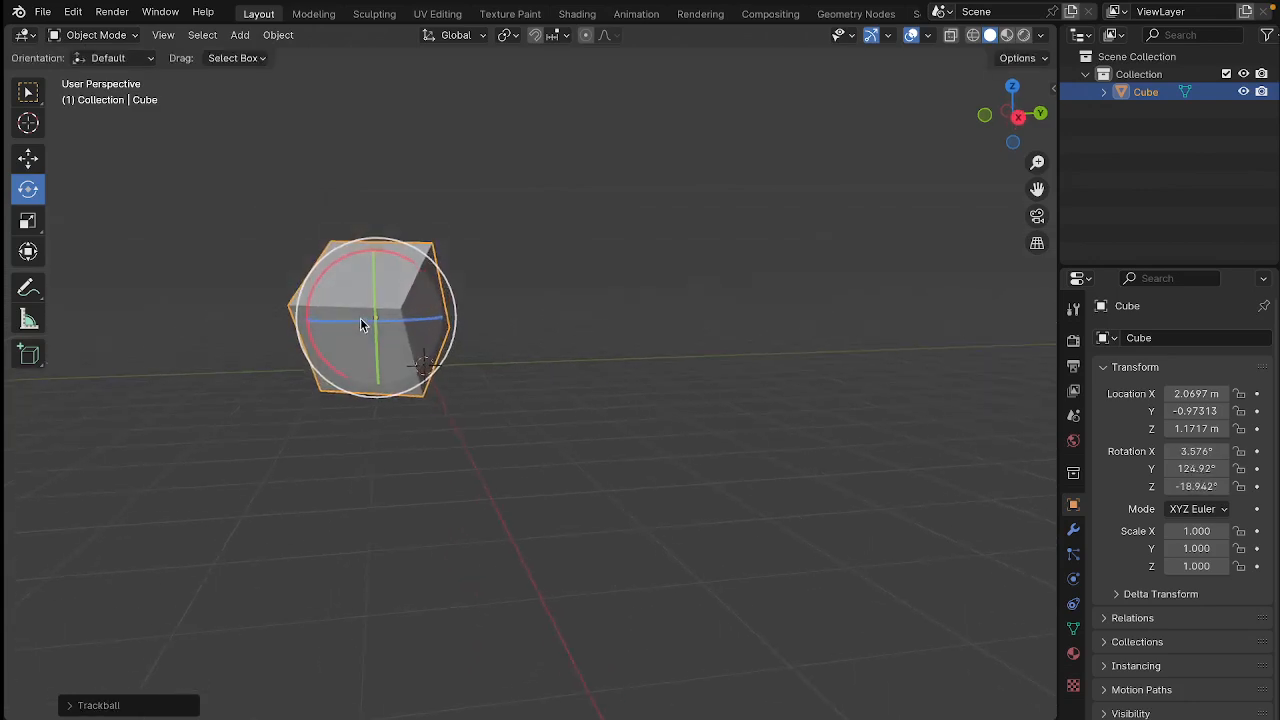
key("ctrl+z")
key("ctrl+z")
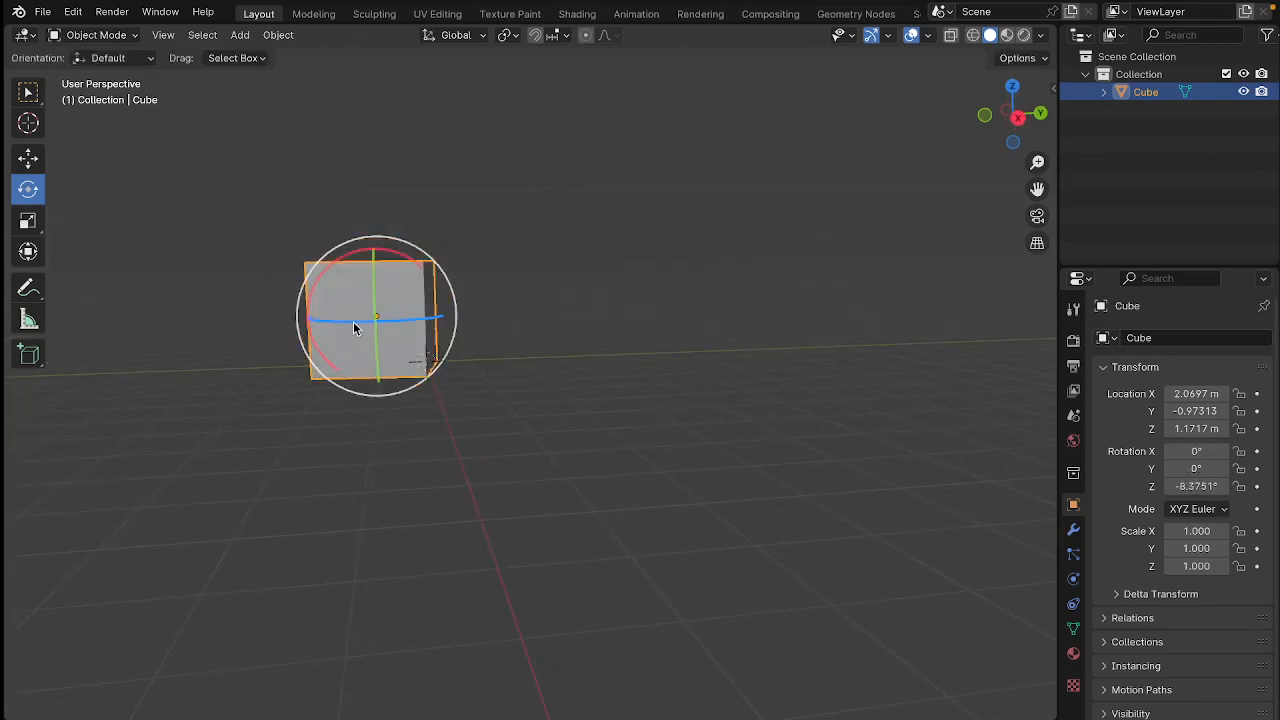
Rotate the cube with the Z axis constraint to about 9.1° around Z and 360° around X, and deselect it.
left_click_drag(352, 327, 357, 329)
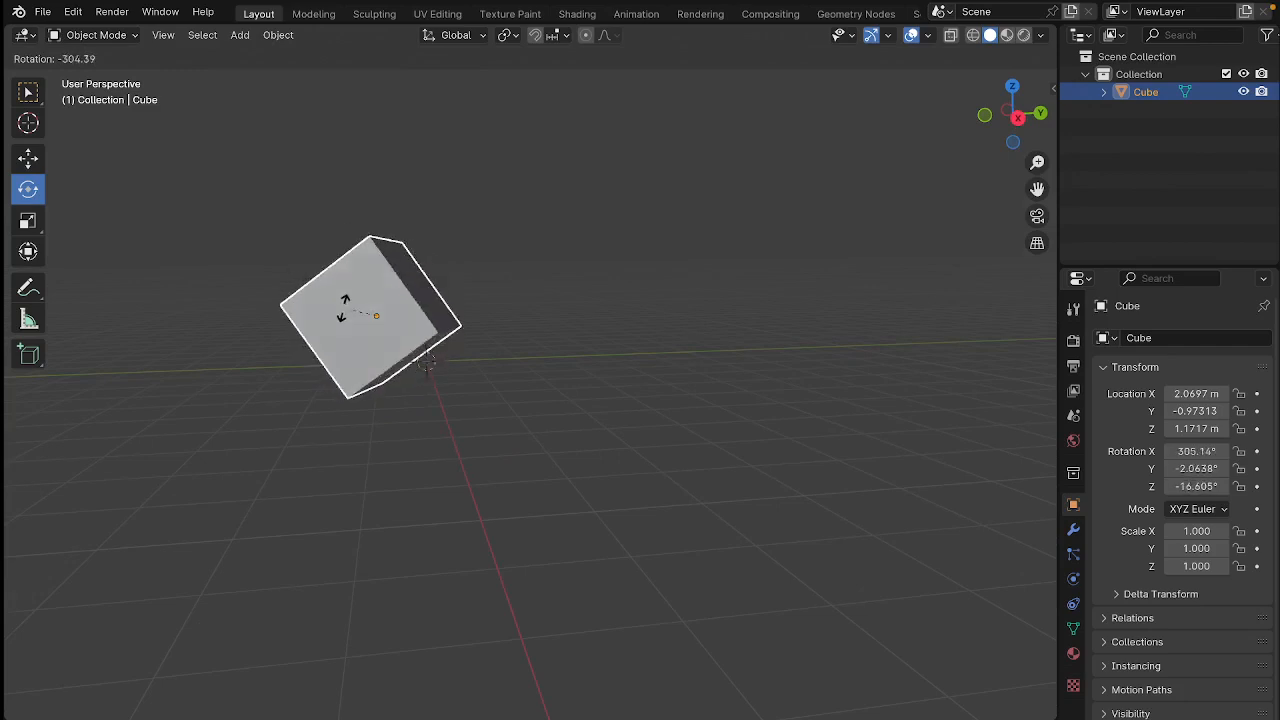
key("z")
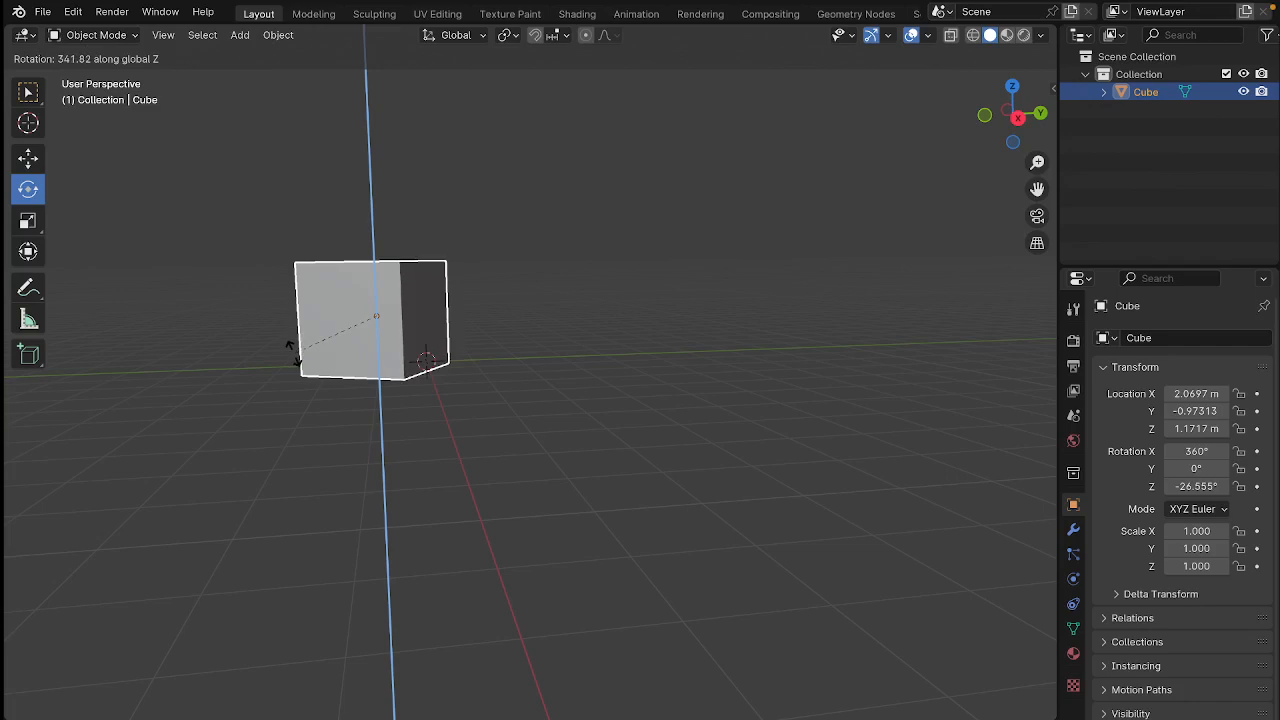
left_click(364, 342)
left_click(549, 366)
middle_click_drag(549, 366, 524, 375)
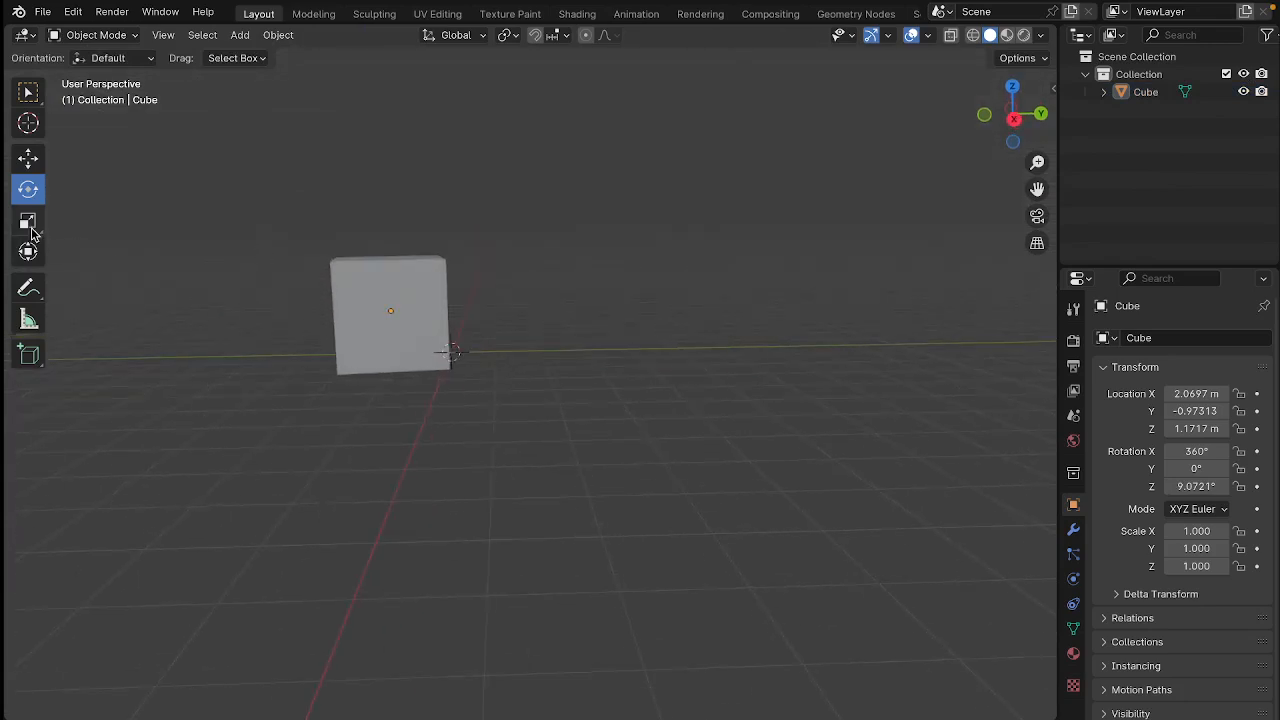
Select the cube with the Scale tool, try stretching it along Z to about 2.82 and along Y, undoing each change.
left_click(434, 320)
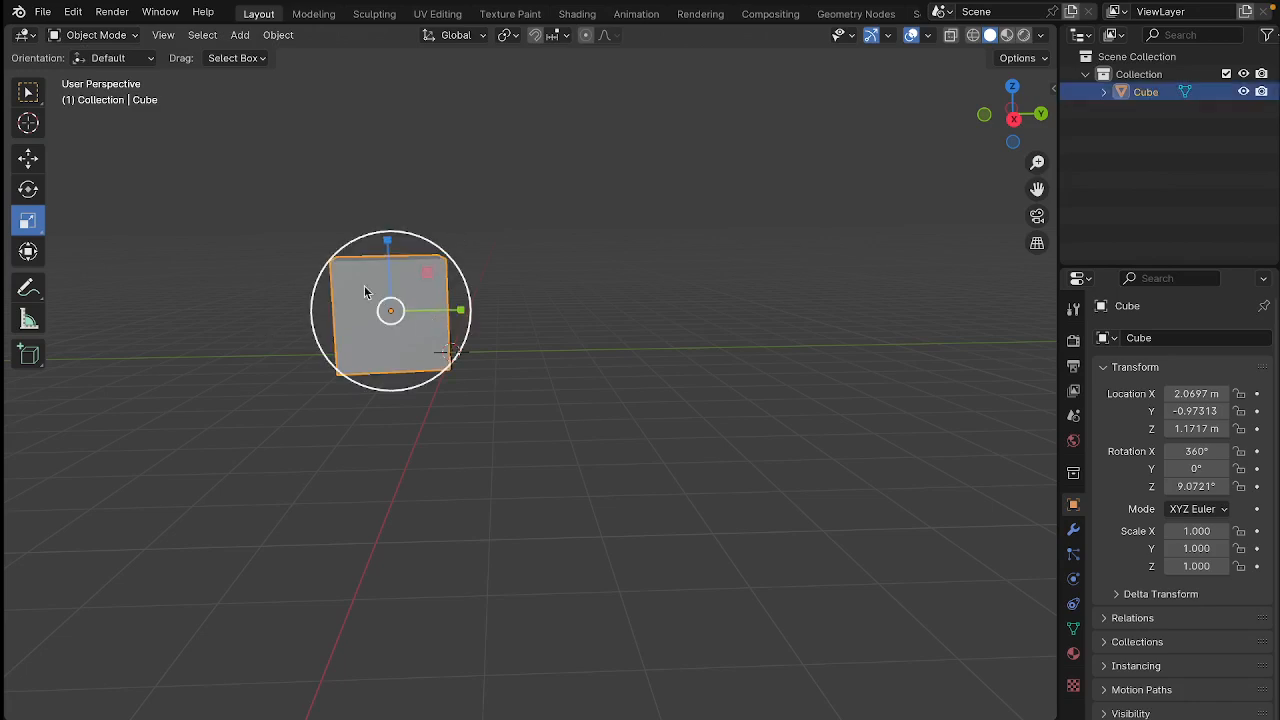
middle_click_drag(410, 276, 389, 248)
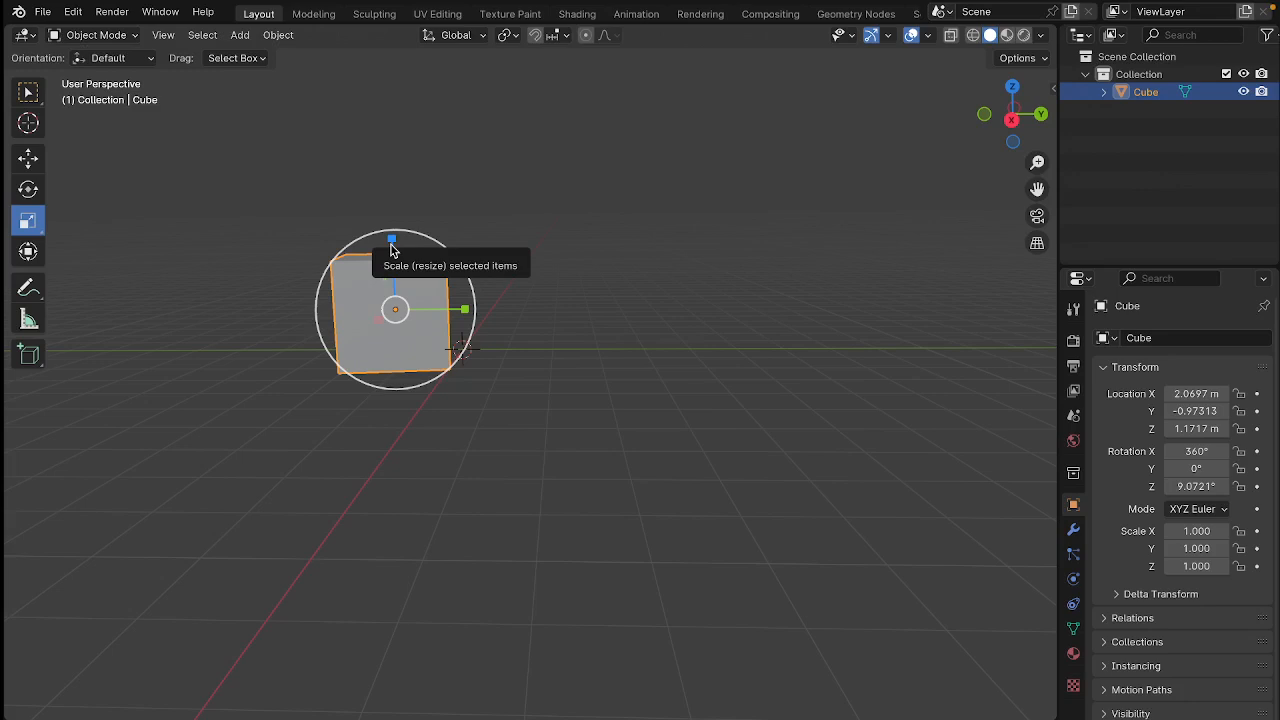
left_click_drag(393, 243, 370, 131)
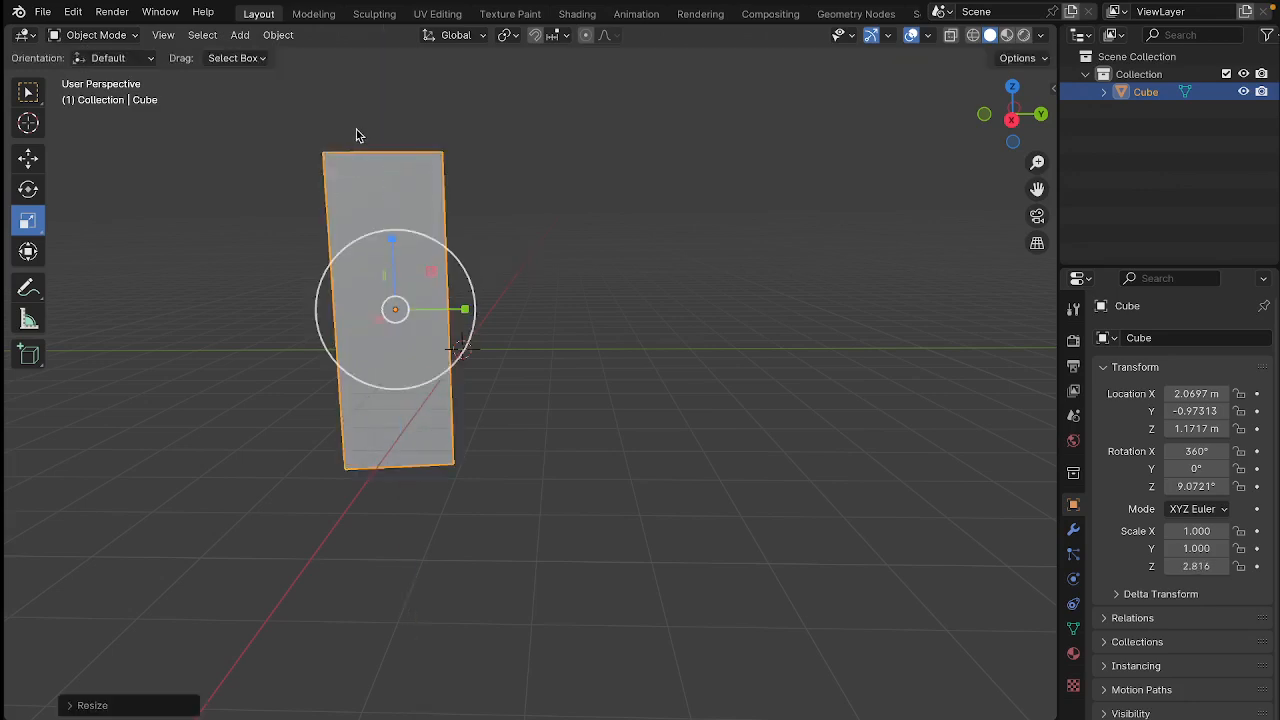
key("ctrl+z")
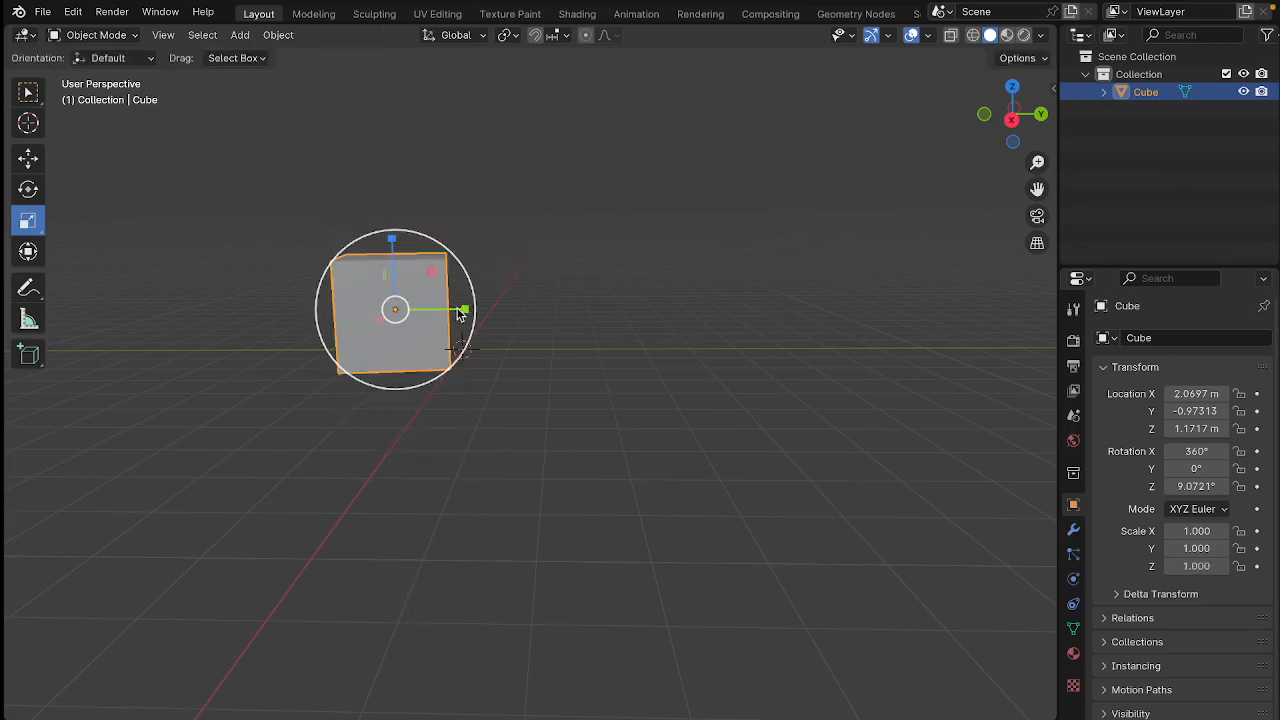
left_click_drag(465, 310, 436, 299)
key("ctrl+z")
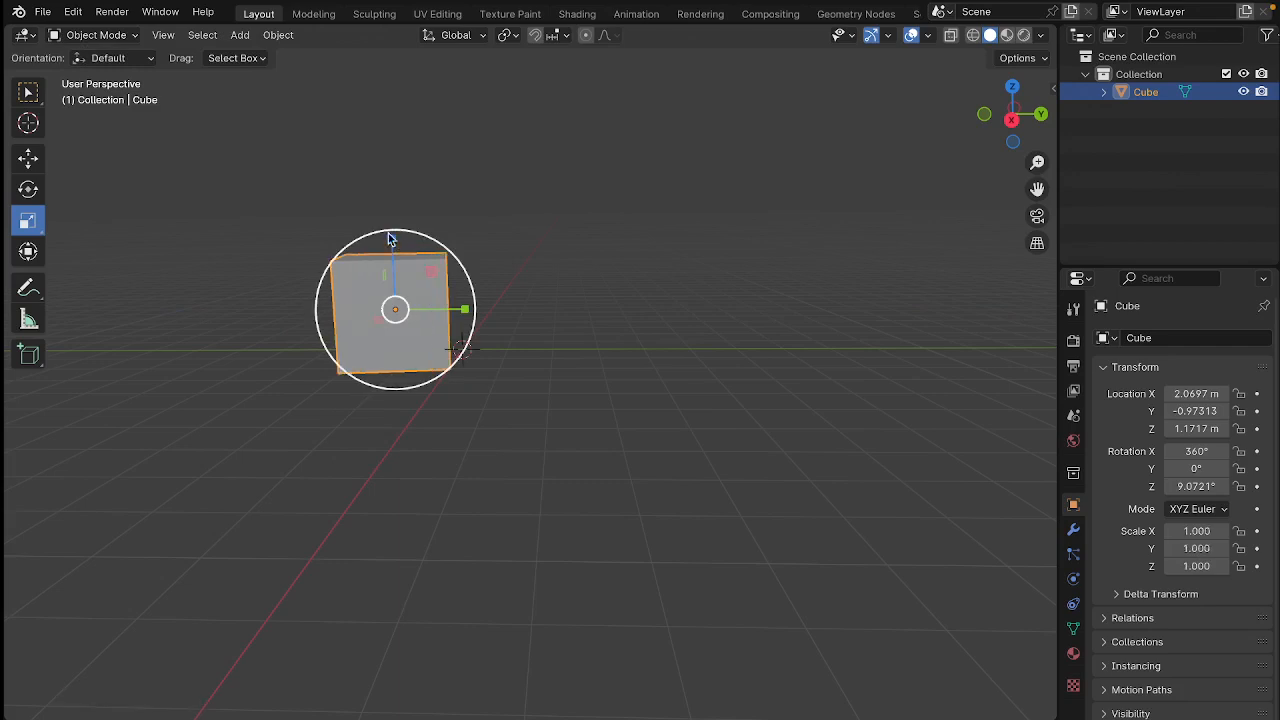
Try stretching the cube along Z to a scale of about 3.46, undo it, and test the Y scale handle.
left_click_drag(388, 241, 382, 105)
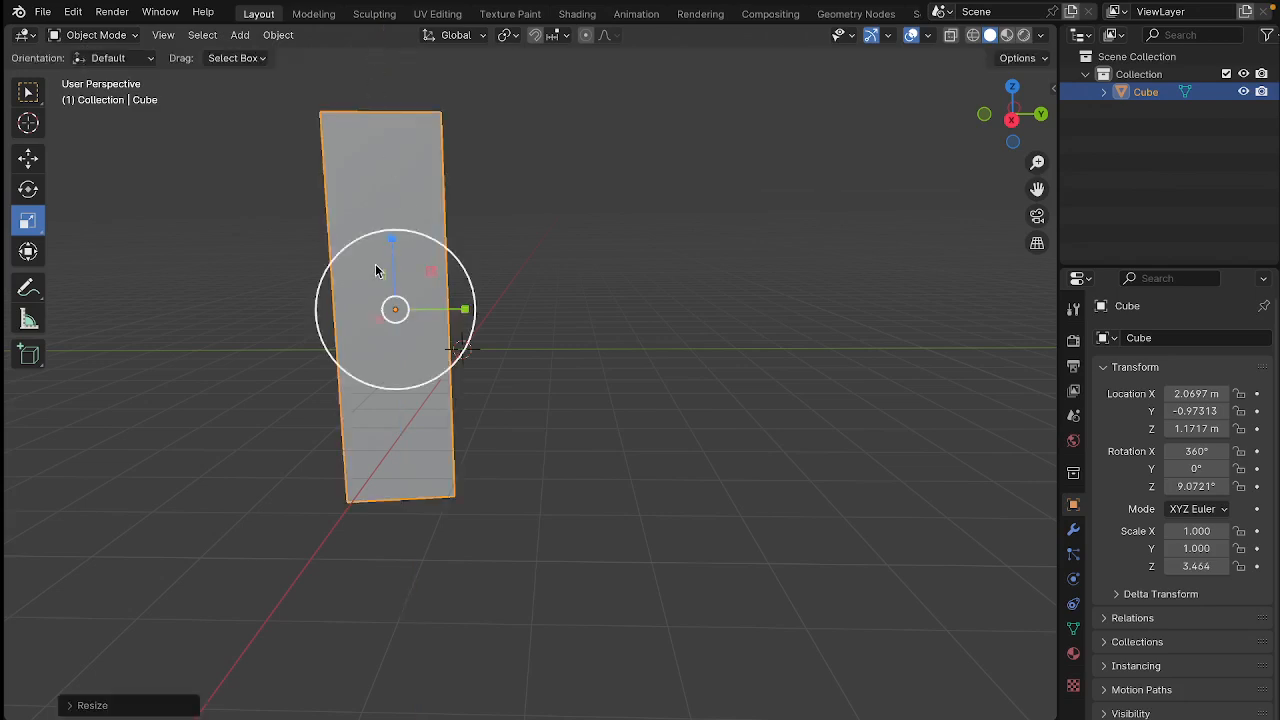
key("ctrl+z")
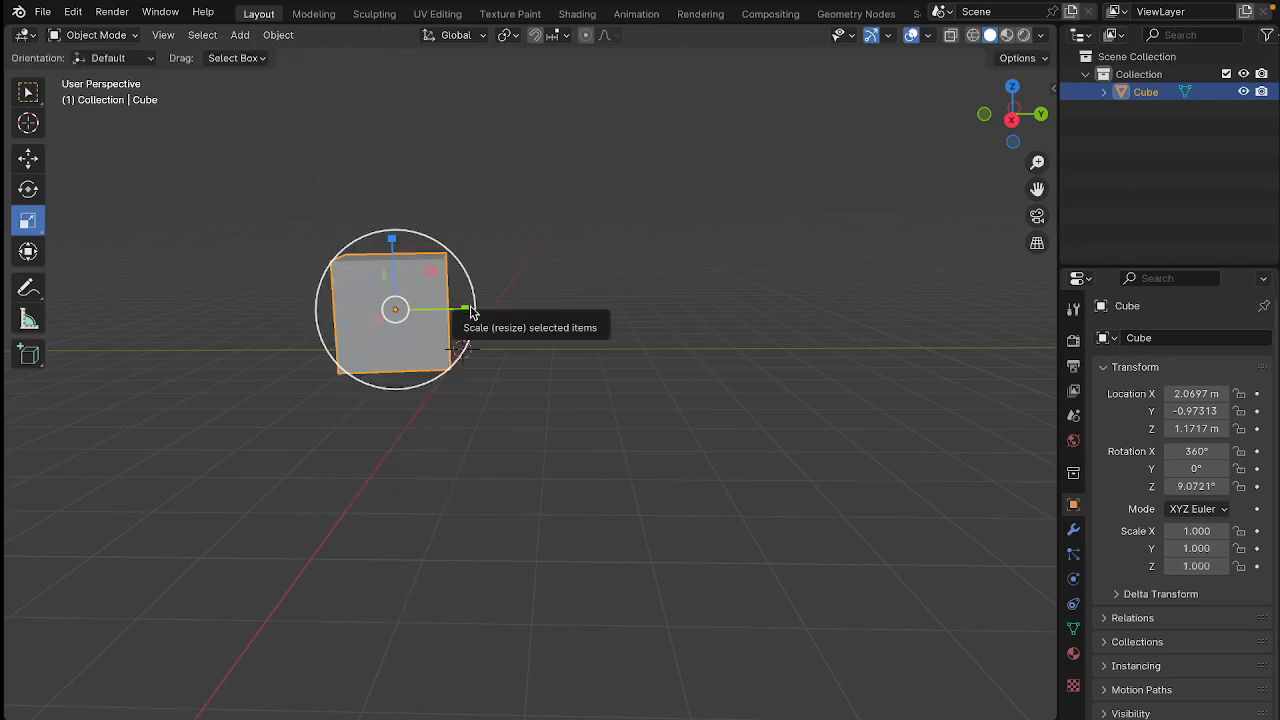
left_click_drag(463, 313, 585, 313)
key("Escape")
Try stretching the cube with the X handle to an X scale of about 4.02, and undo it.
middle_click_drag(437, 318, 266, 317)
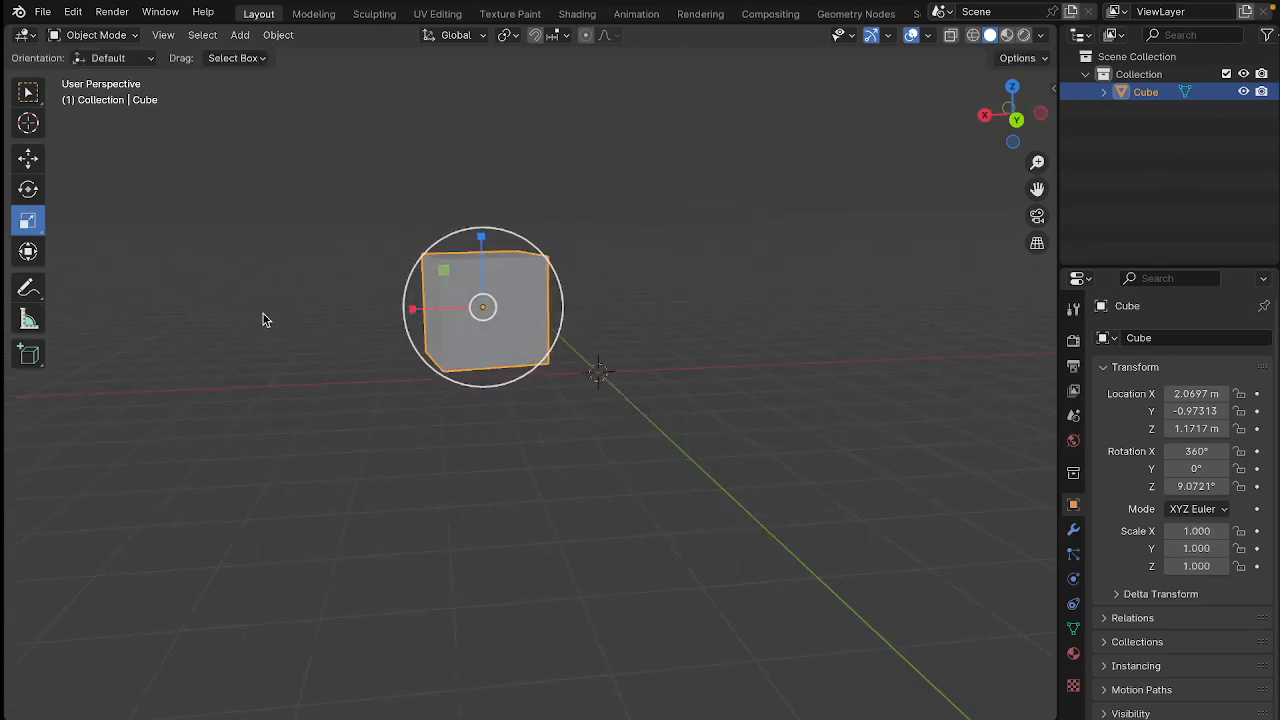
left_click_drag(410, 314, 173, 298)
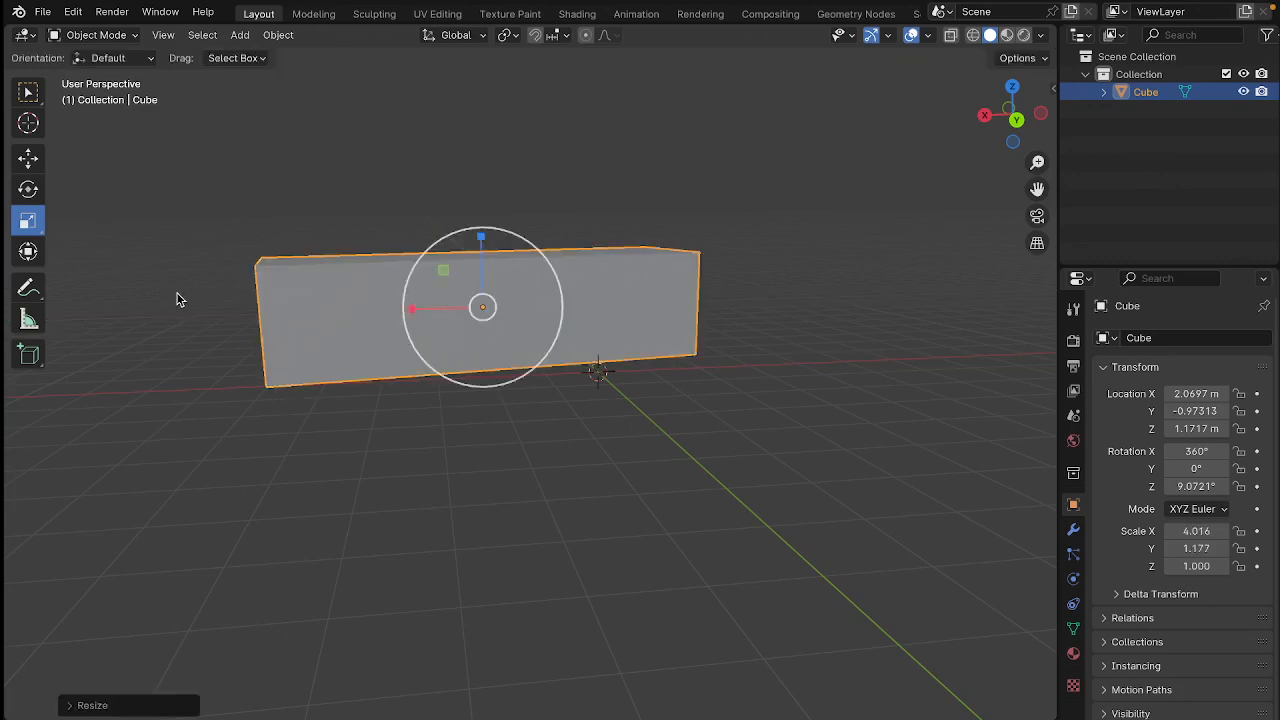
key("ctrl+z")
middle_click_drag(177, 346, 343, 352)
key("z")
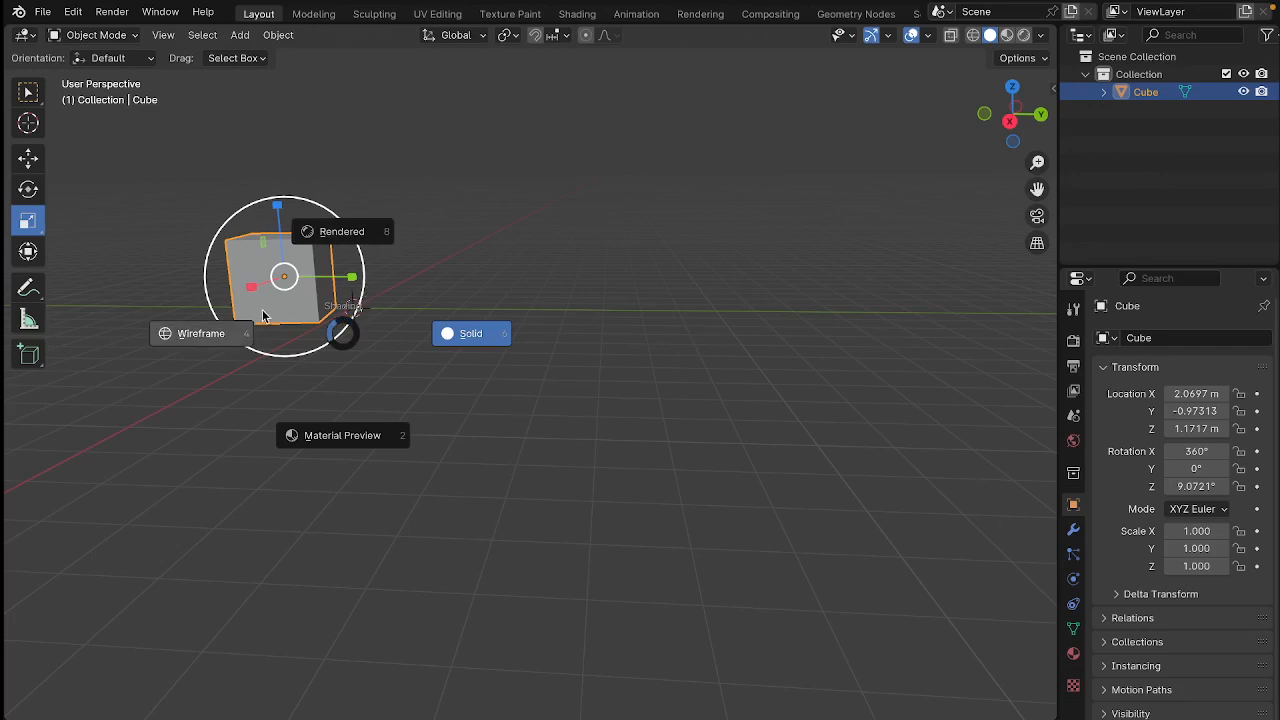
left_click(352, 326)
left_click(390, 293)
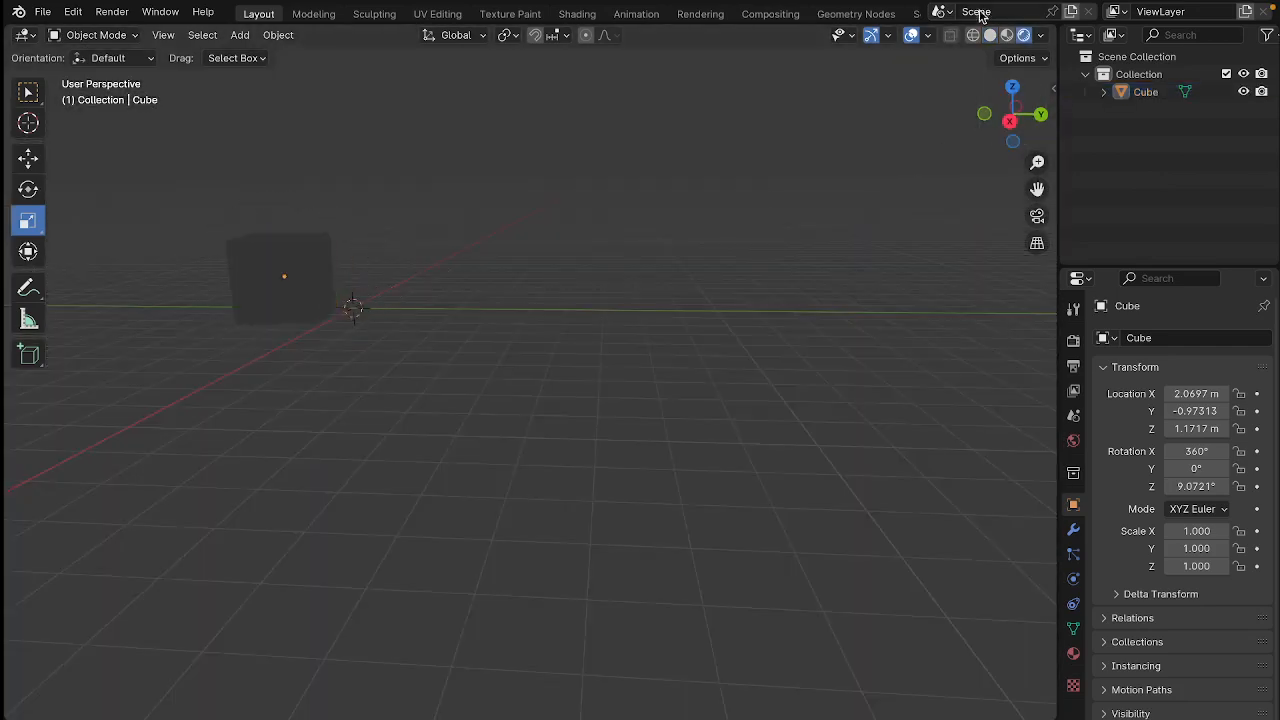
left_click(988, 37)
left_click(282, 306)
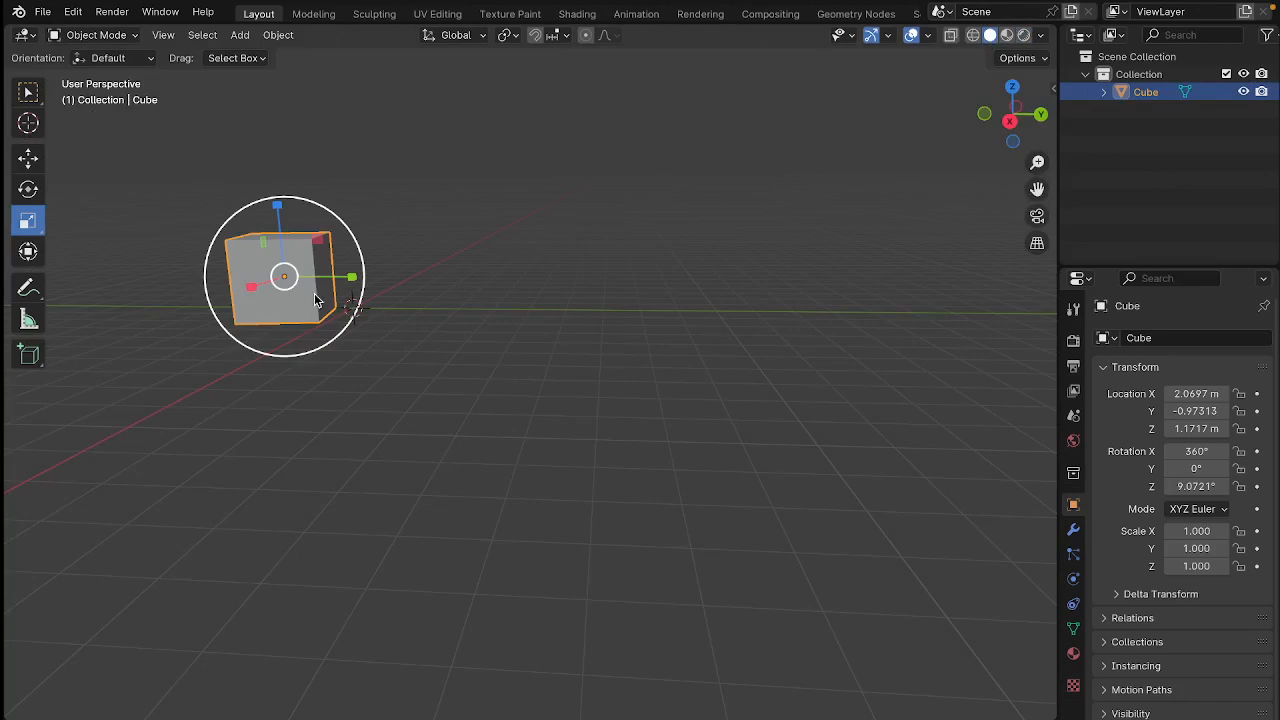
Try scaling the cube on global Y and Z together while excluding X, and restore its scale to 1.
middle_click_drag(426, 312, 396, 330)
scroll(264, 308, "down", 3)
scroll(266, 313, "up", 5)
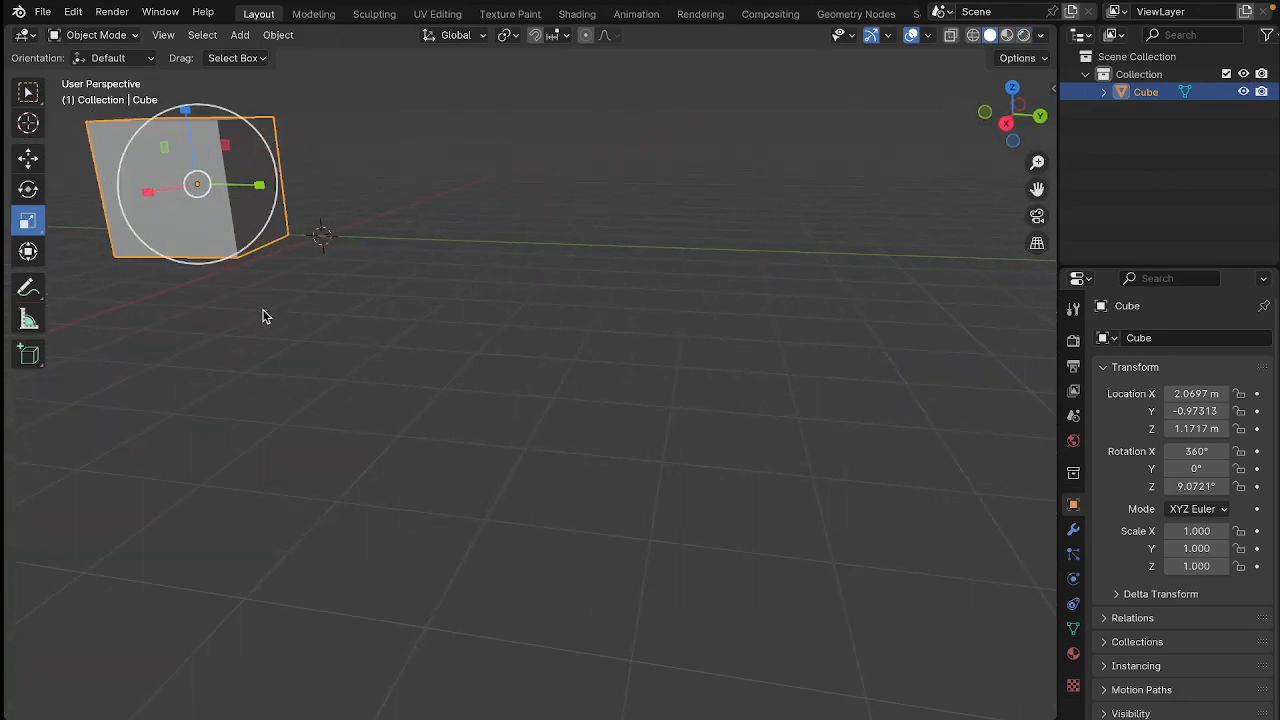
key("s")
key("shift+x")
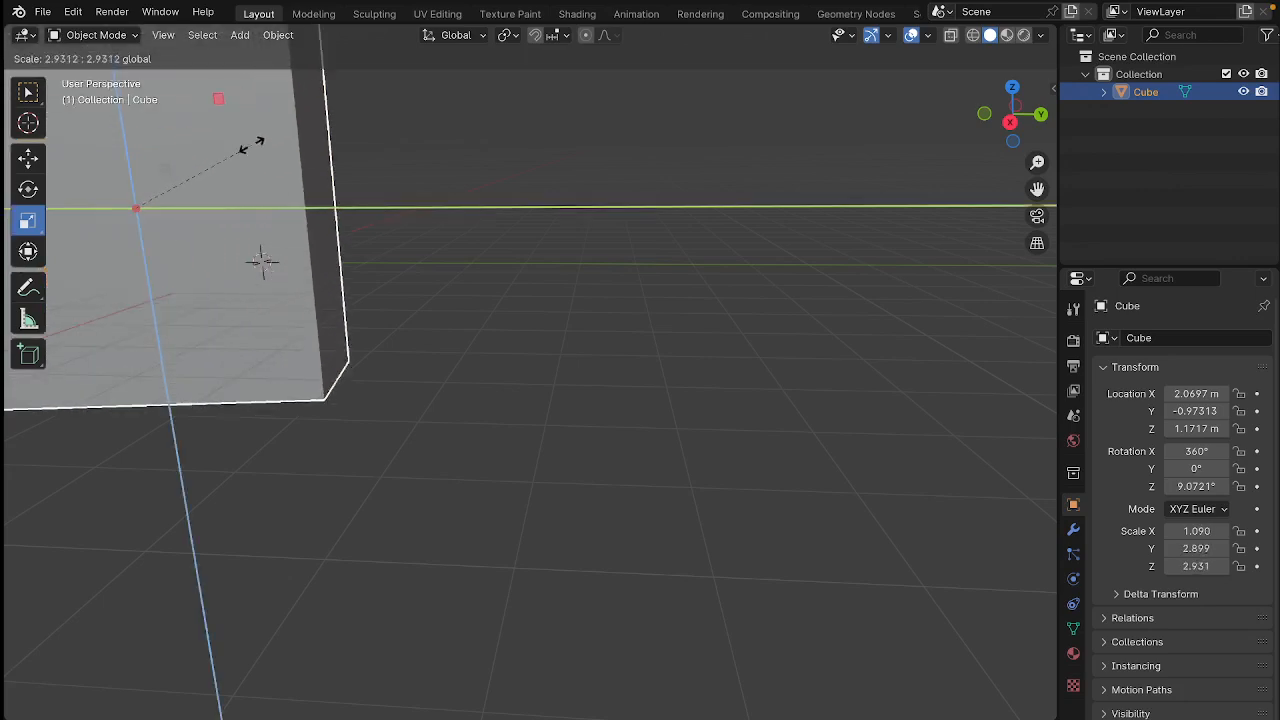
left_click(402, 87)
middle_click_drag(402, 87, 178, 256)
key("alt+s")
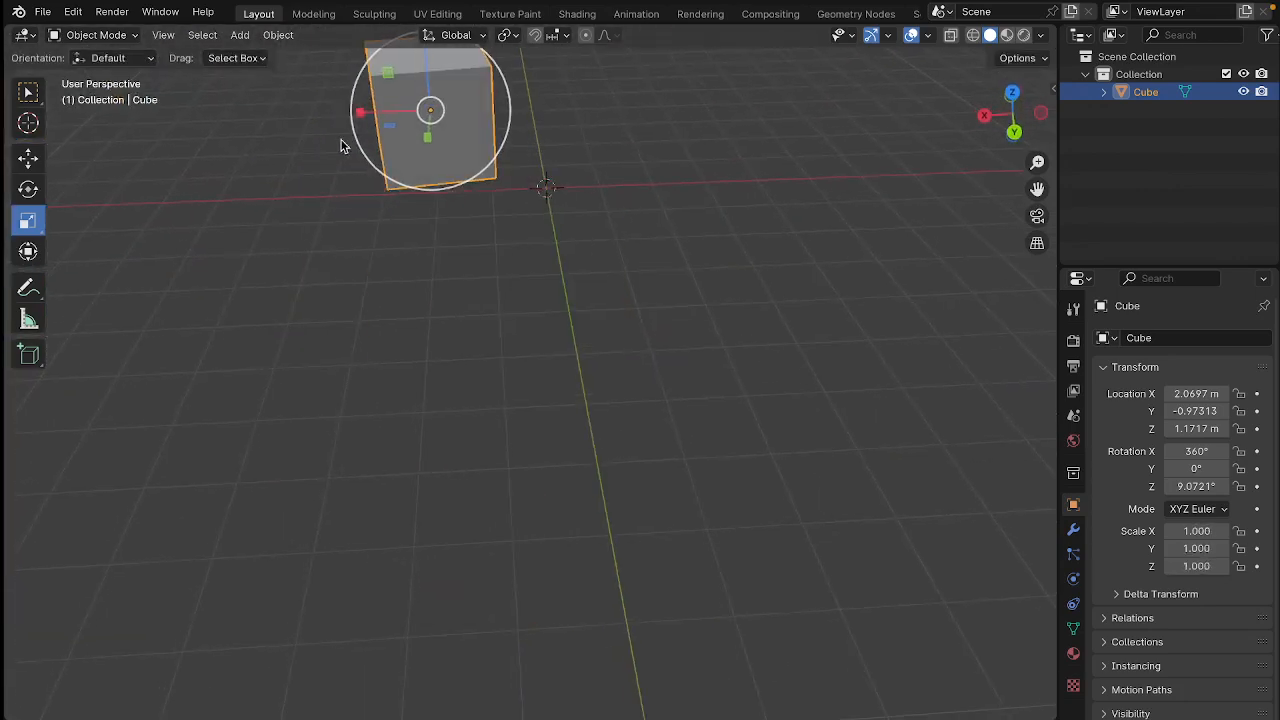
Try scaling the cube with the Z axis constraint, and undo the change.
middle_click_drag(343, 143, 213, 143)
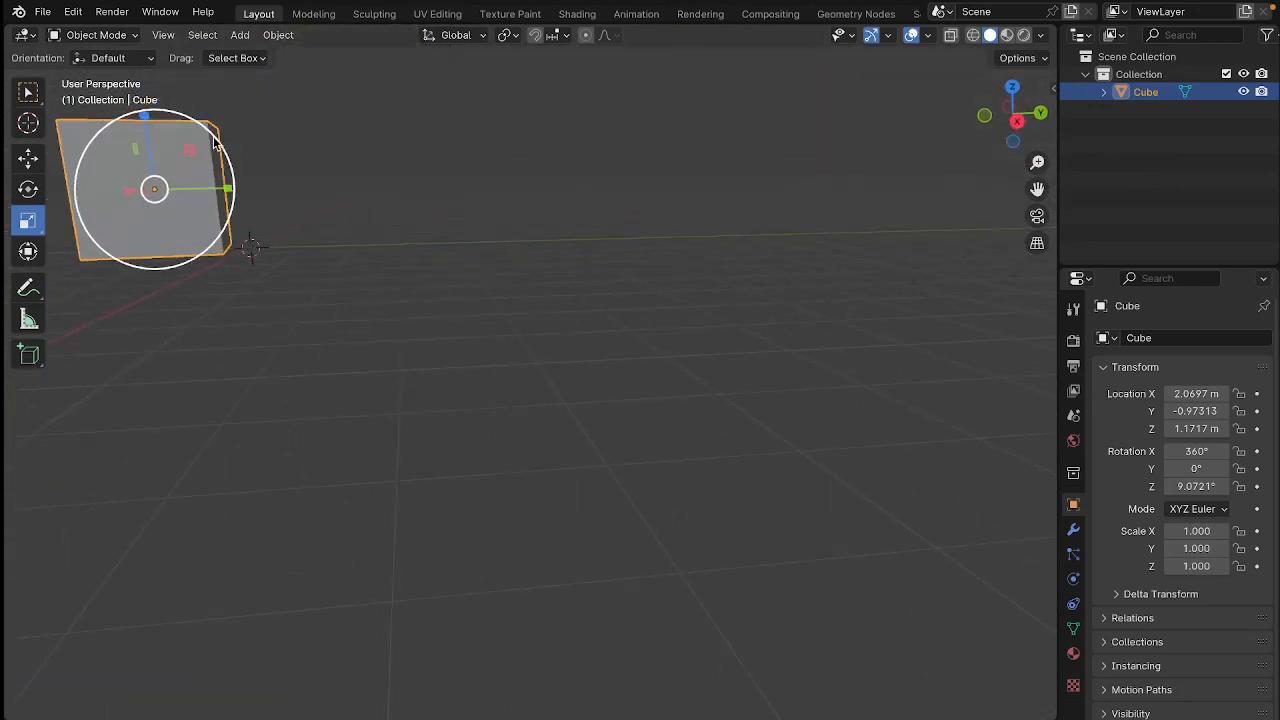
key("s")
key("z")
left_click(167, 158)
key("ctrl+z")
Scale the cube uniformly to about 3.06 on all axes.
middle_click_drag(217, 205, 155, 172)
left_click_drag(274, 140, 328, 88)
scroll(284, 209, "down", 1)
scroll(283, 212, "down", 3)
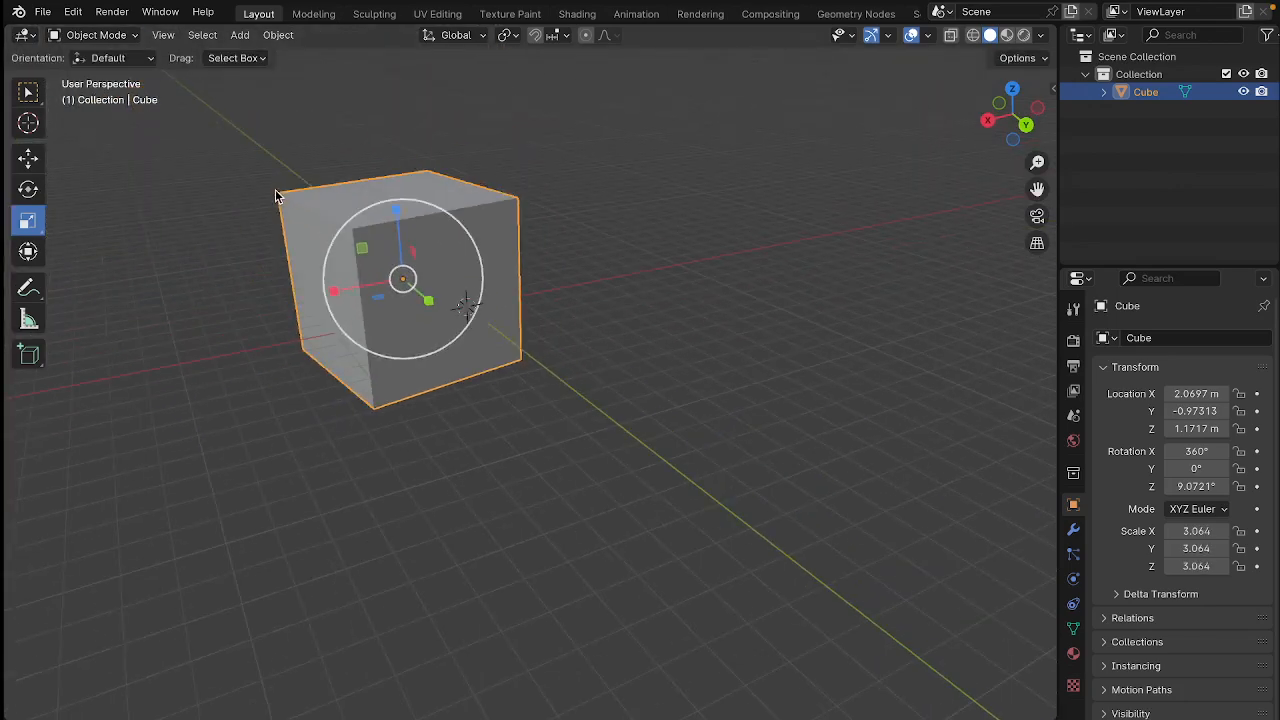
middle_click_drag(283, 212, 209, 182)
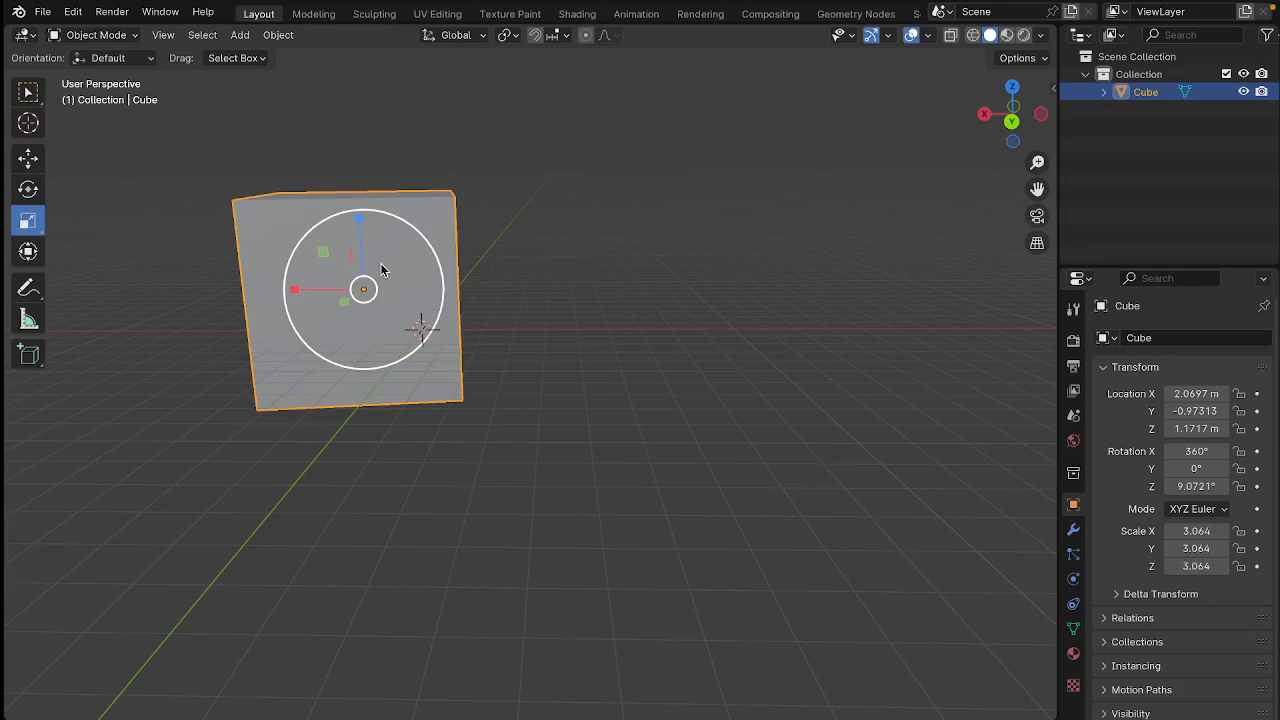
left_click_drag(381, 270, 410, 238)
middle_click_drag(410, 238, 443, 320)
scroll(314, 267, "down", 5)
key("ctrl+z")
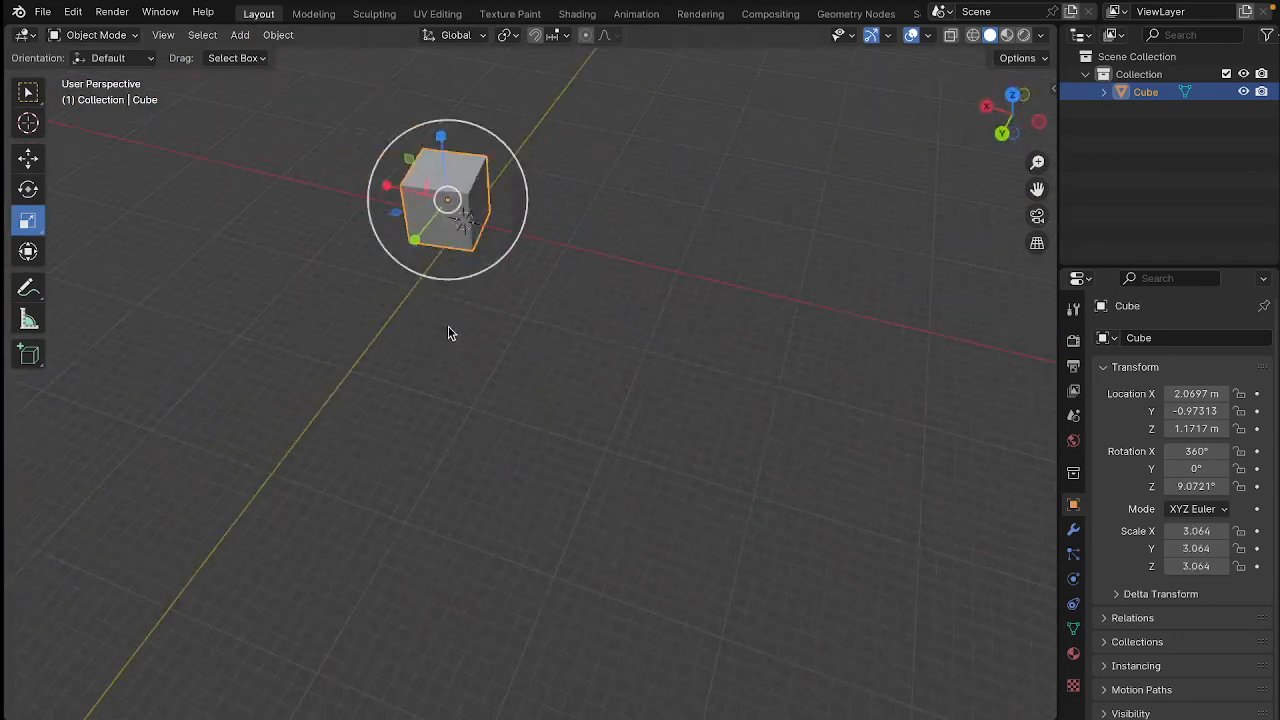
Deselect and reselect the cube, and scale it uniformly to about 6.33 on all axes.
middle_click_drag(367, 304, 434, 316)
left_click(434, 316)
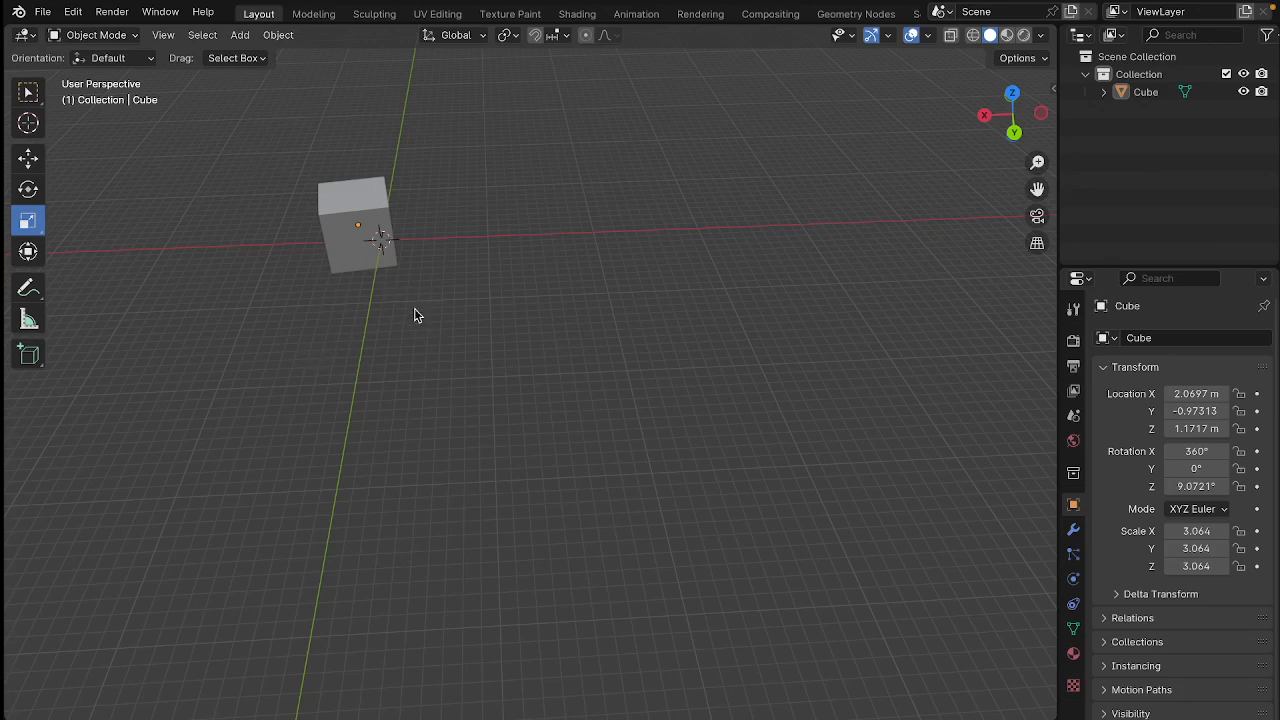
middle_click_drag(406, 331, 497, 309)
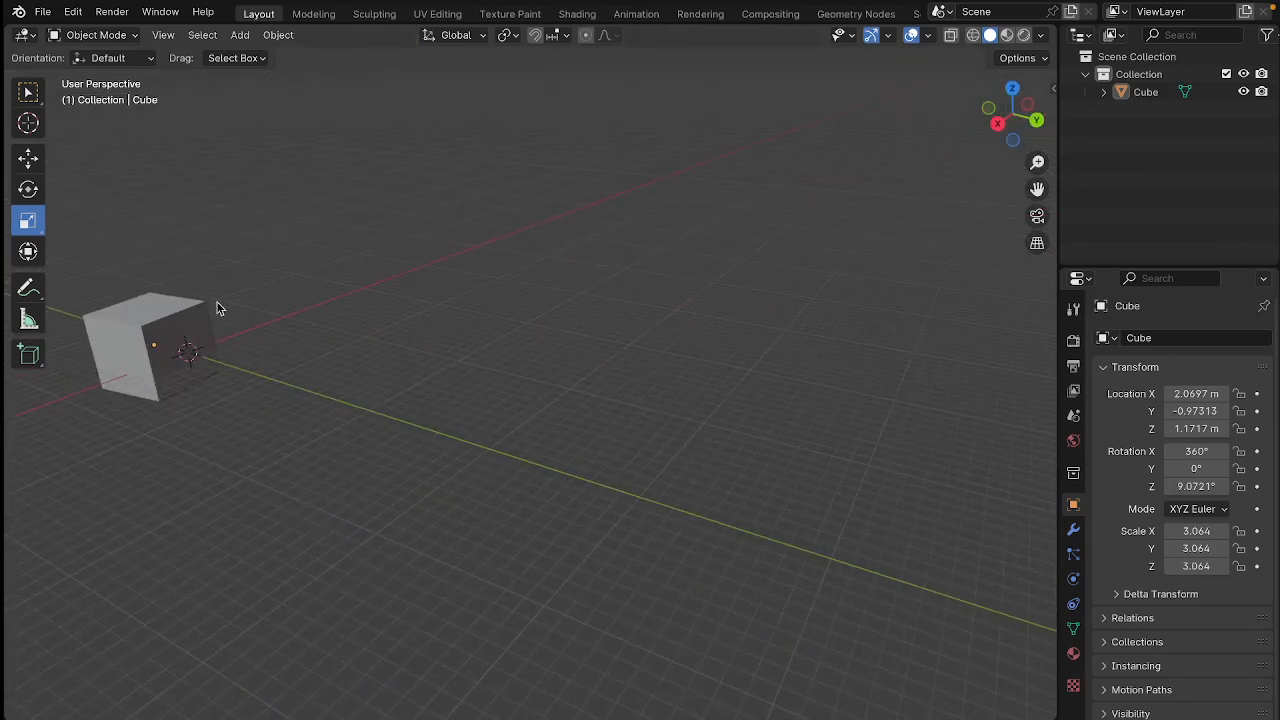
left_click(163, 331)
key("s")
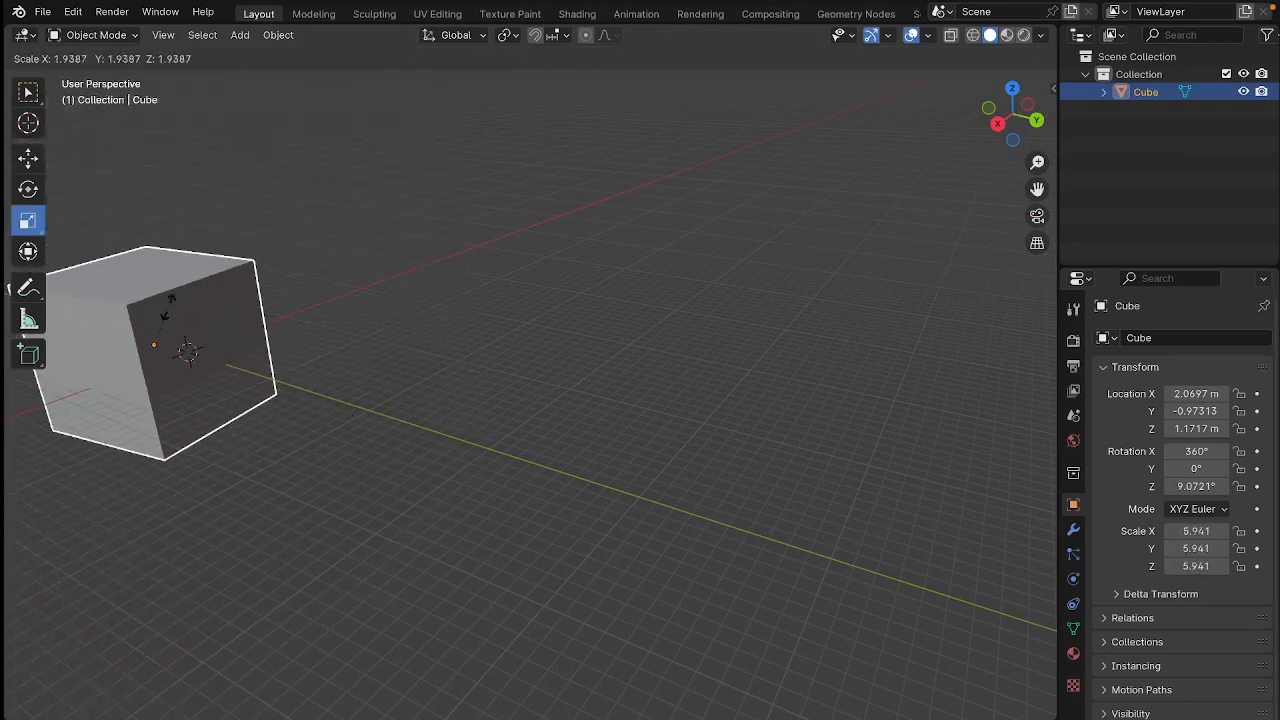
left_click(165, 305)
middle_click_drag(165, 305, 229, 338)
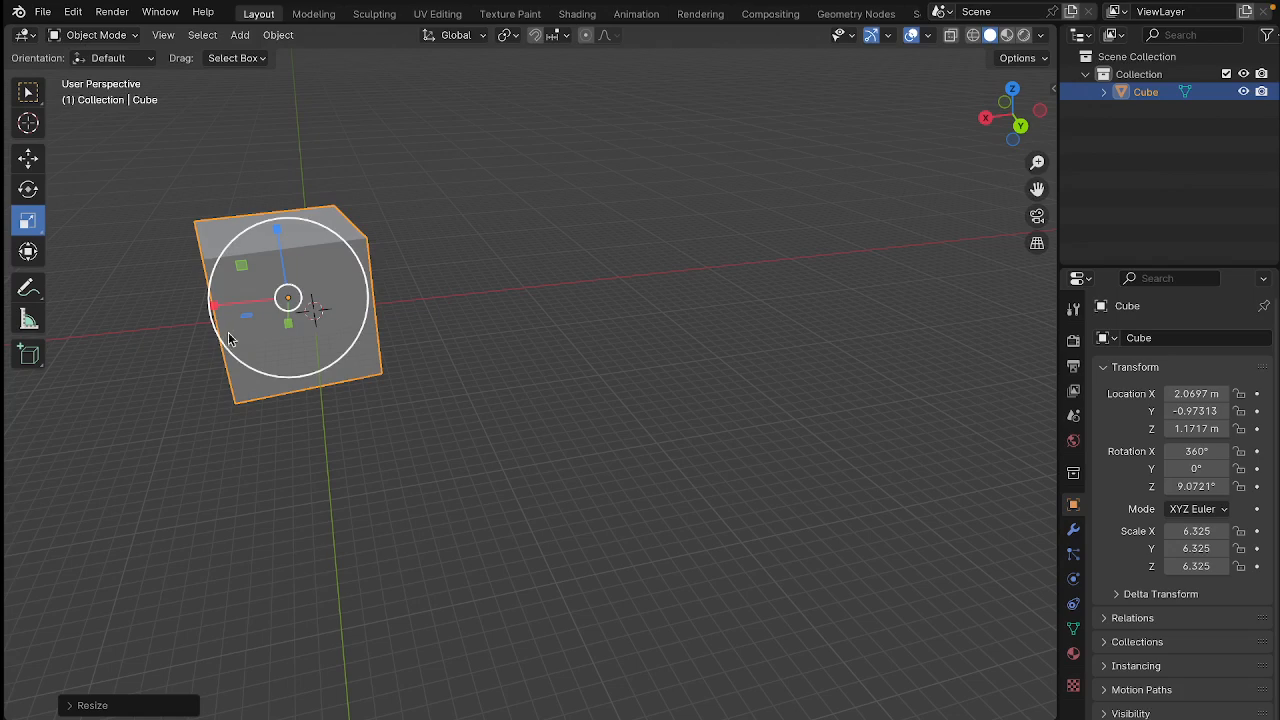
Scale the cube along Z to about -6.33 and along global X to about 6.89.
left_click(324, 279)
left_click_drag(347, 284, 254, 246)
key("z")
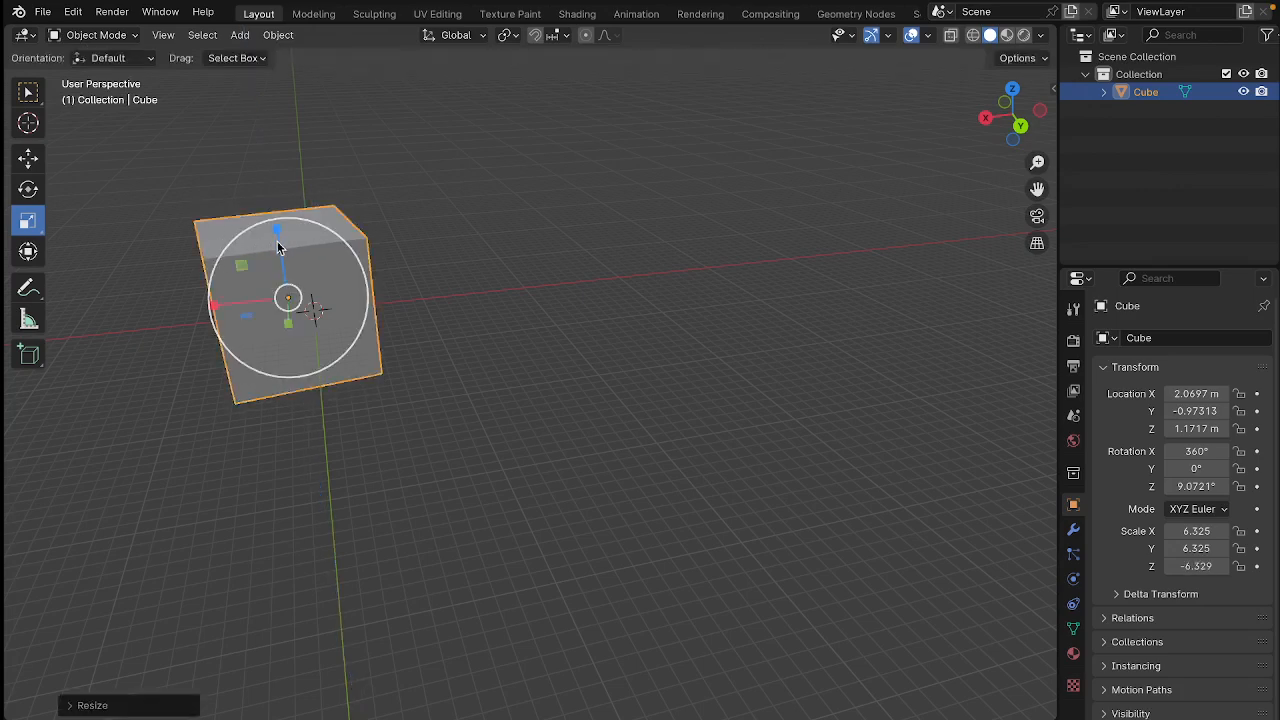
key("s")
key("x")
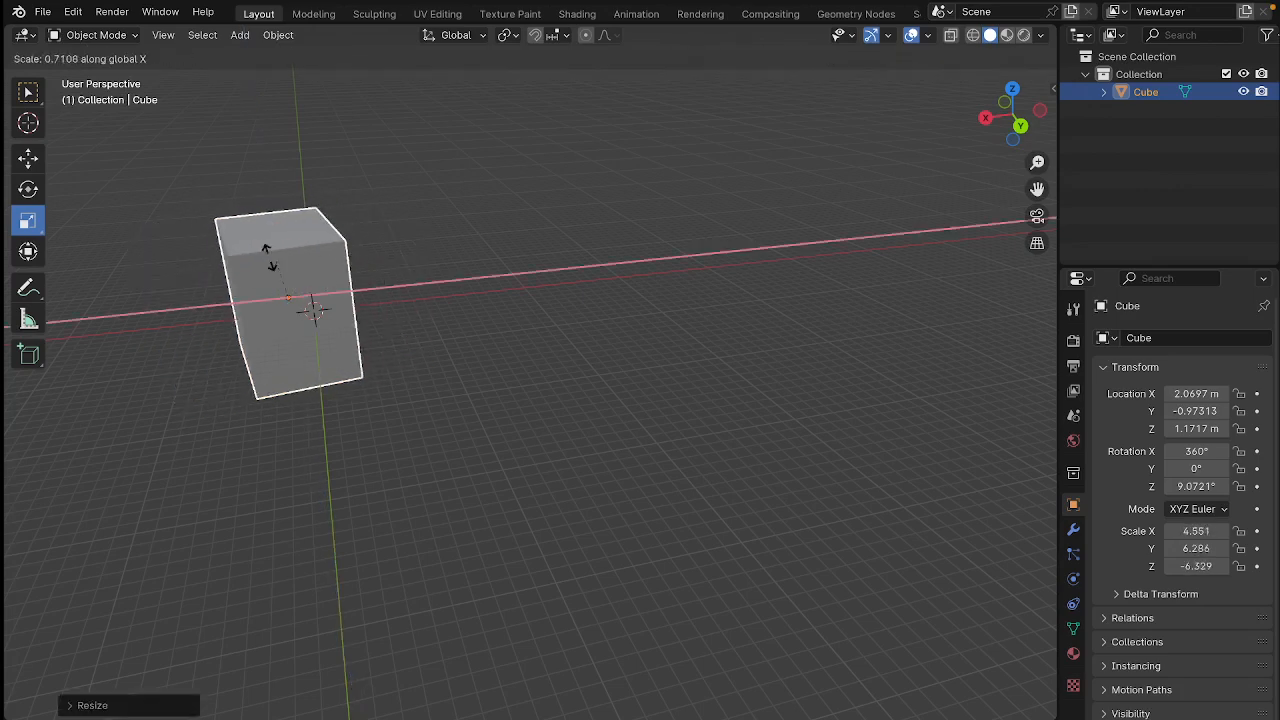
left_click(350, 288)
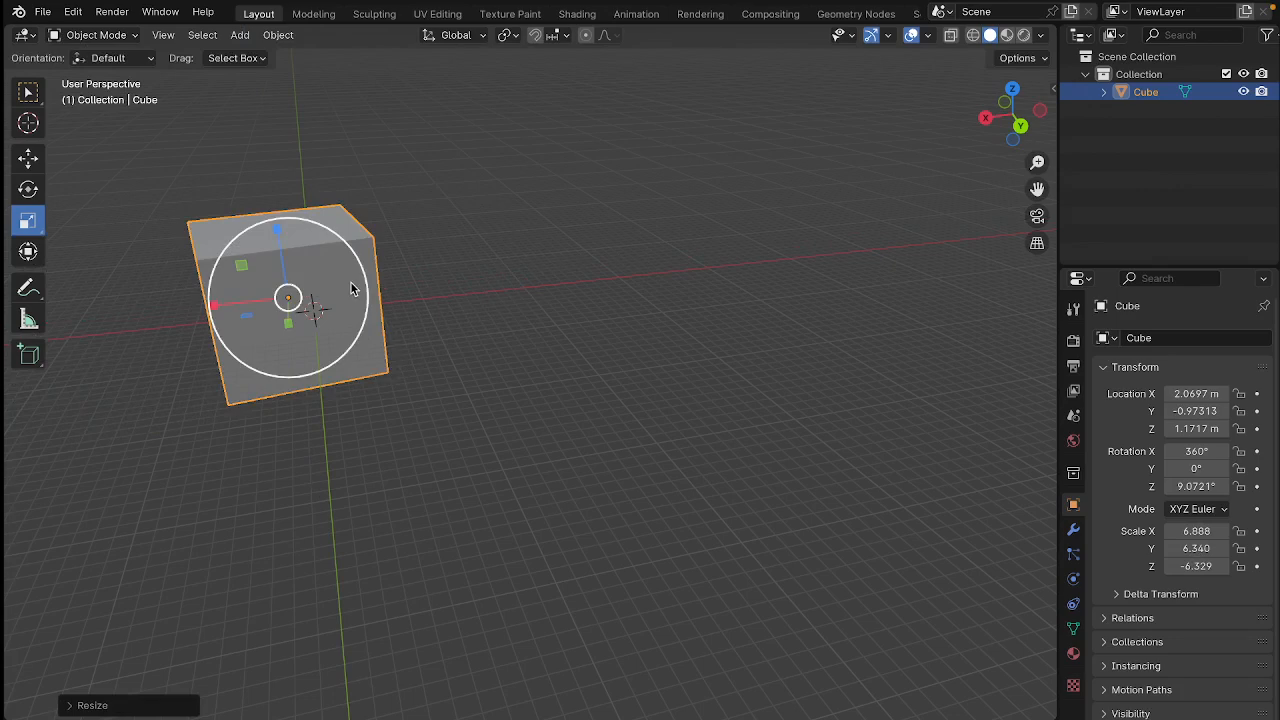
Try scaling the cube along the global Y axis.
key("s")
key("y")
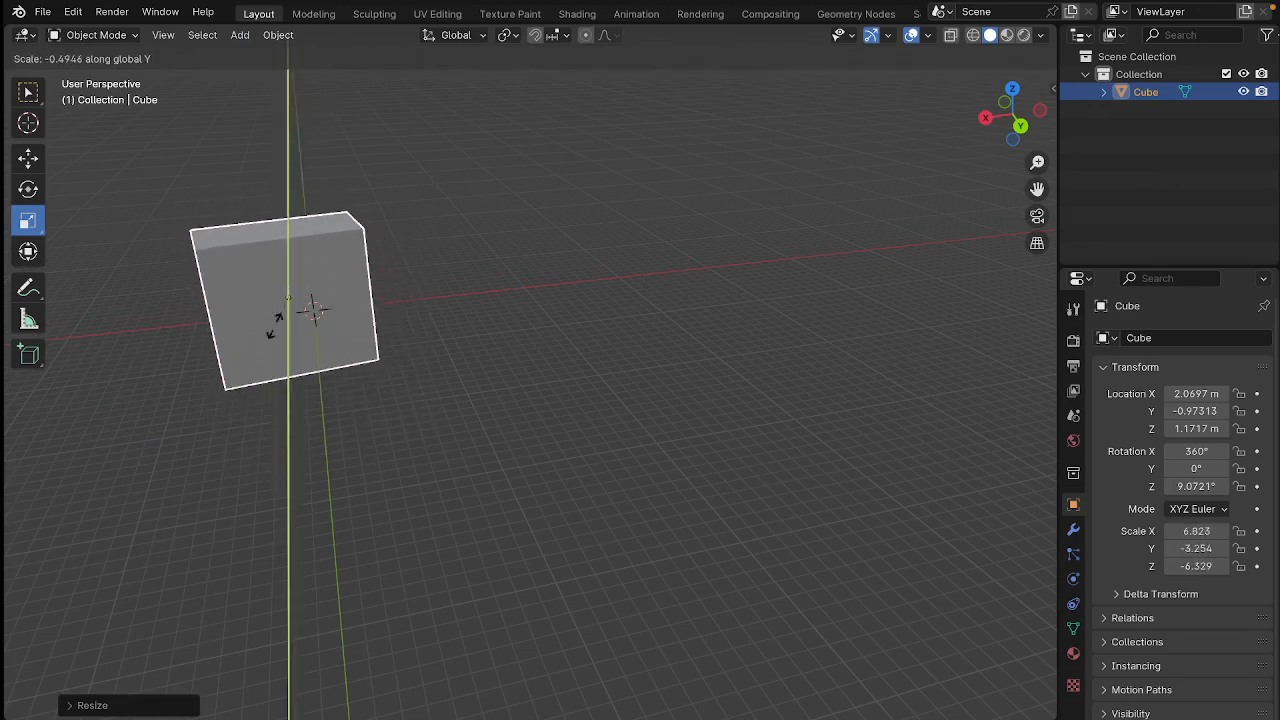
left_click(304, 266)
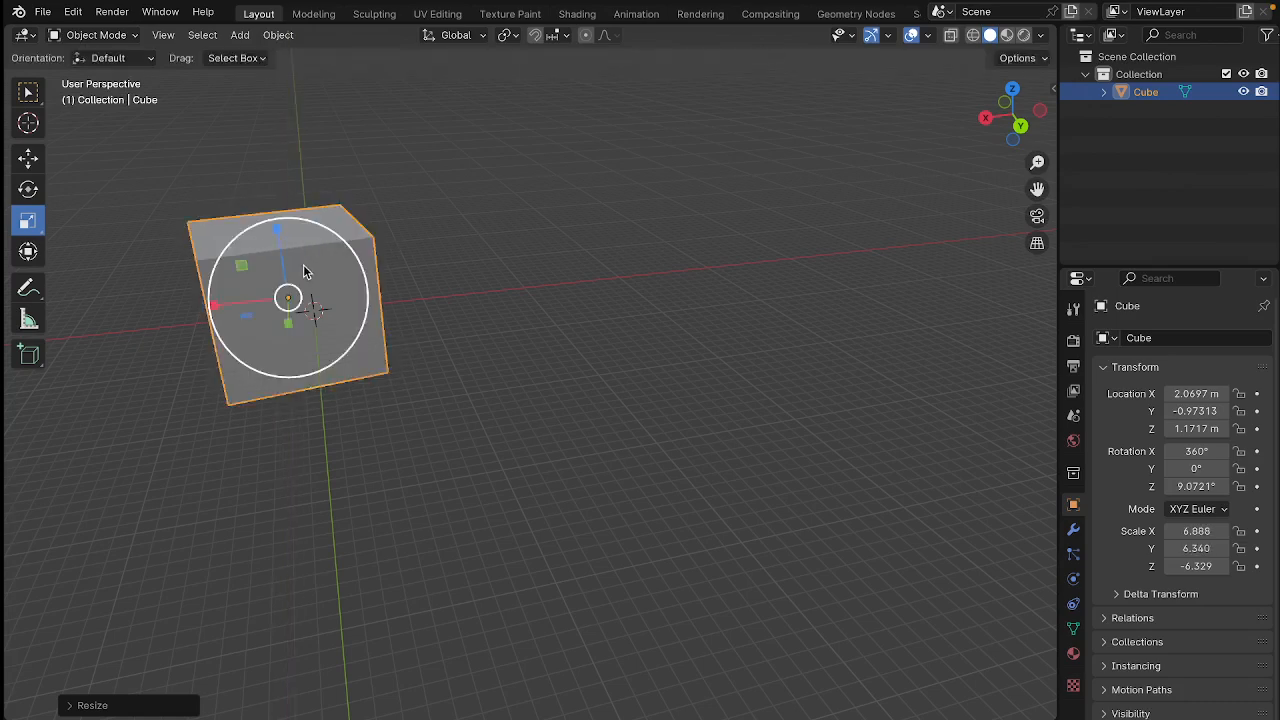
Scale the cube uniformly to about 10.97 on X, 10.10 on Y and -10.08 on Z.
key("s")
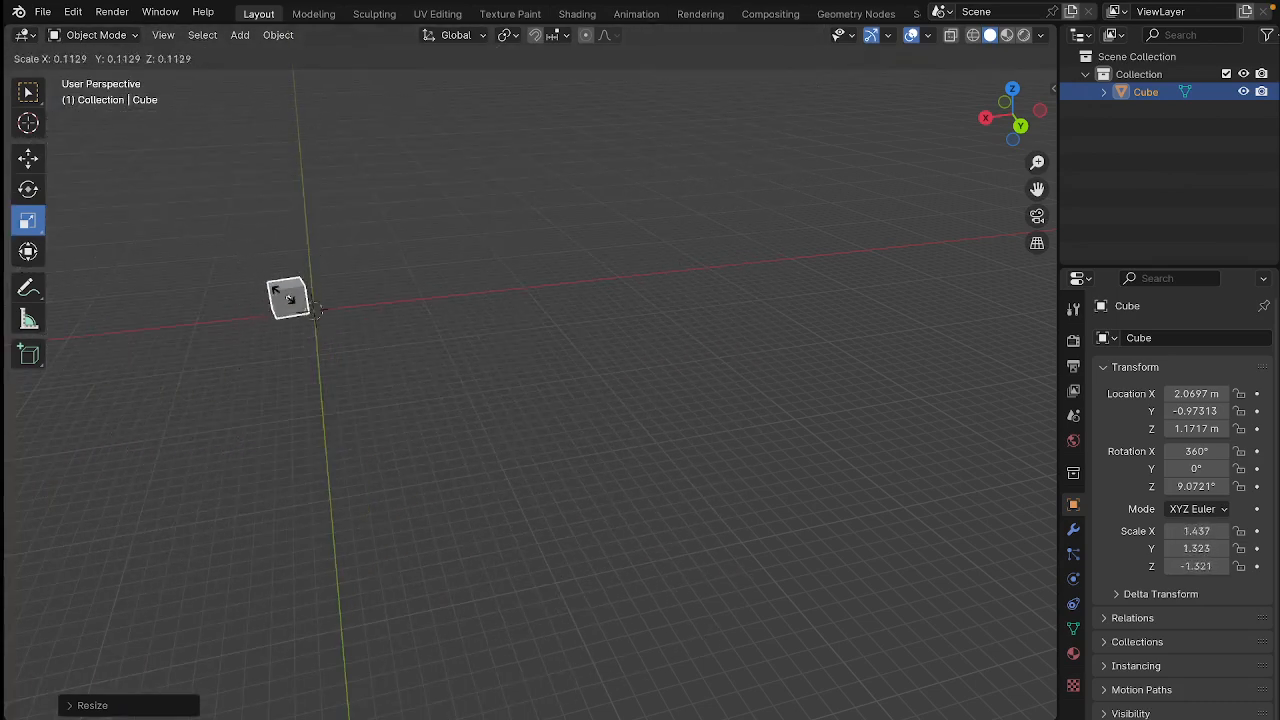
left_click(284, 258)
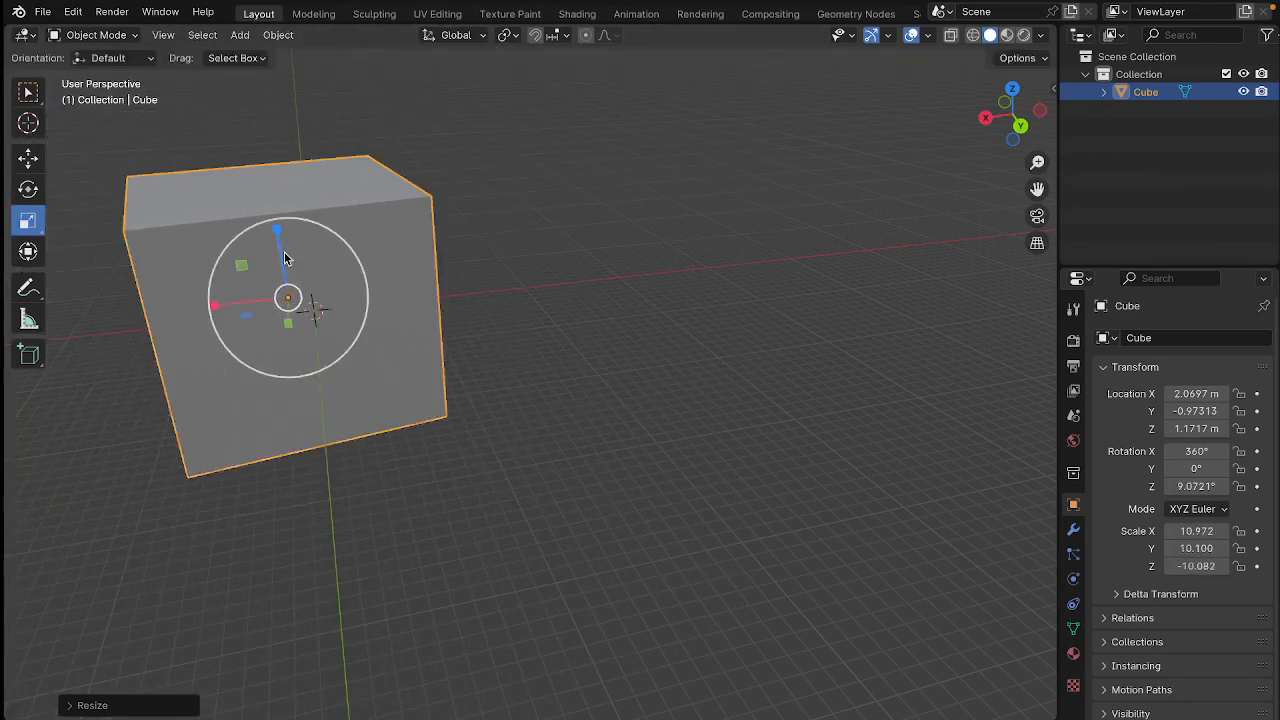
left_click(542, 317)
middle_click_drag(542, 317, 476, 300)
left_click(476, 300)
scroll(225, 314, "down", 2)
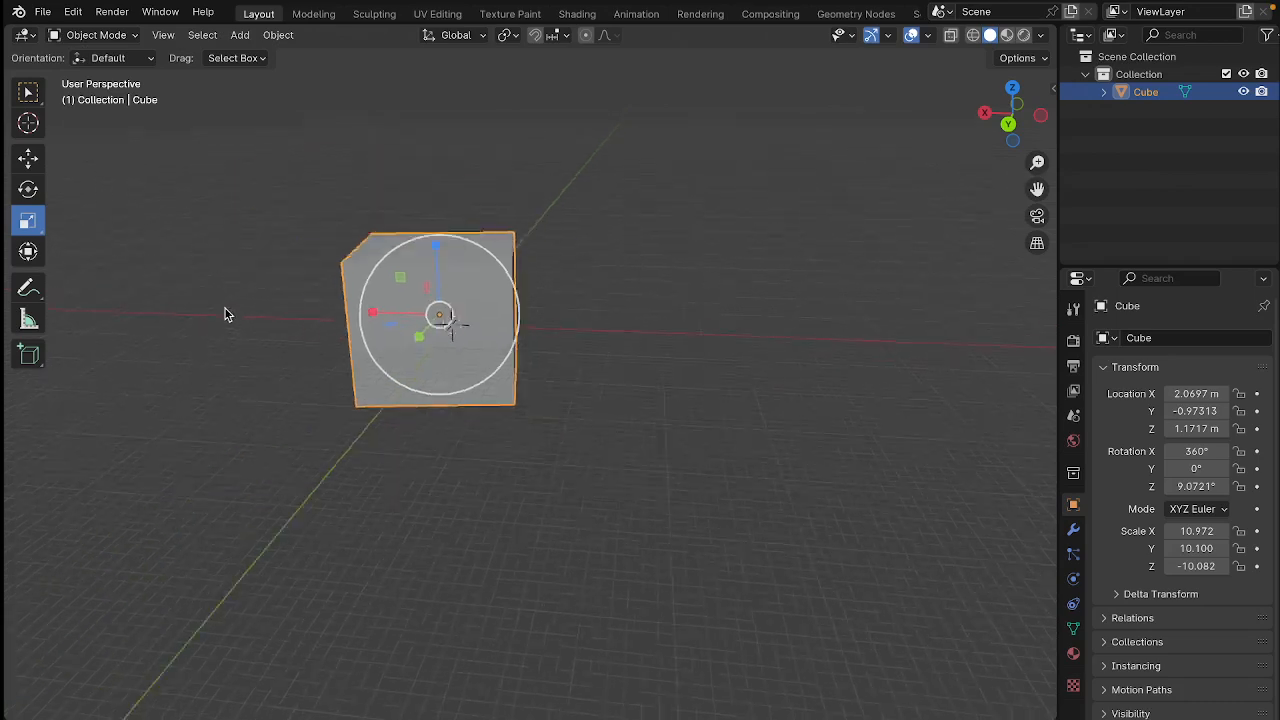
scroll(225, 314, "up", 3)
middle_click_drag(230, 313, 276, 286)
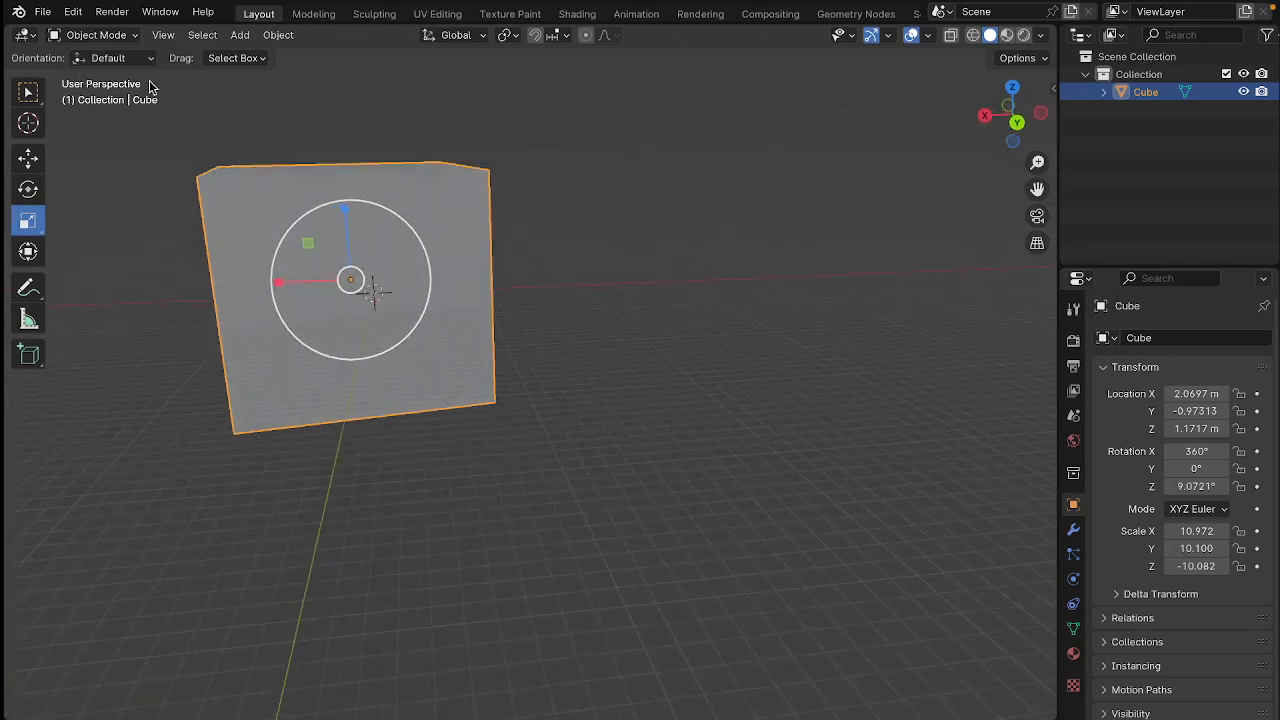
Deselect and reselect the cube, and switch it from Object Mode to Edit Mode.
left_click(124, 270)
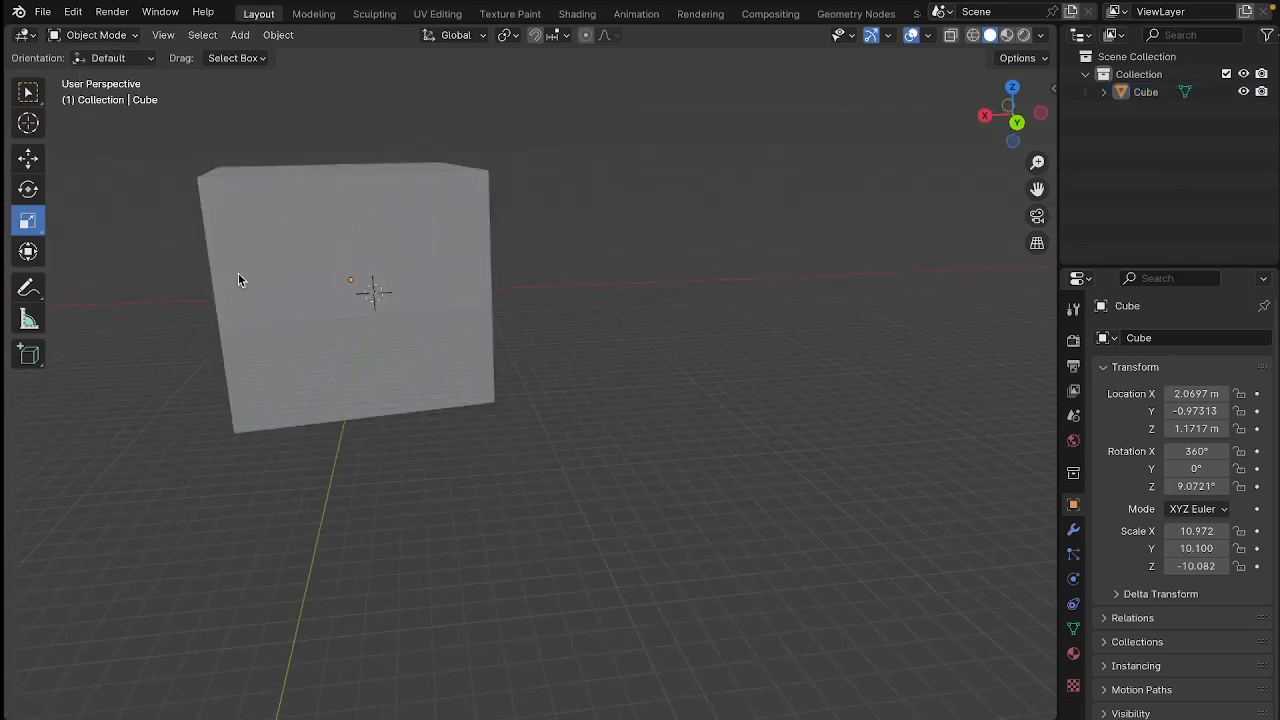
left_click(257, 261)
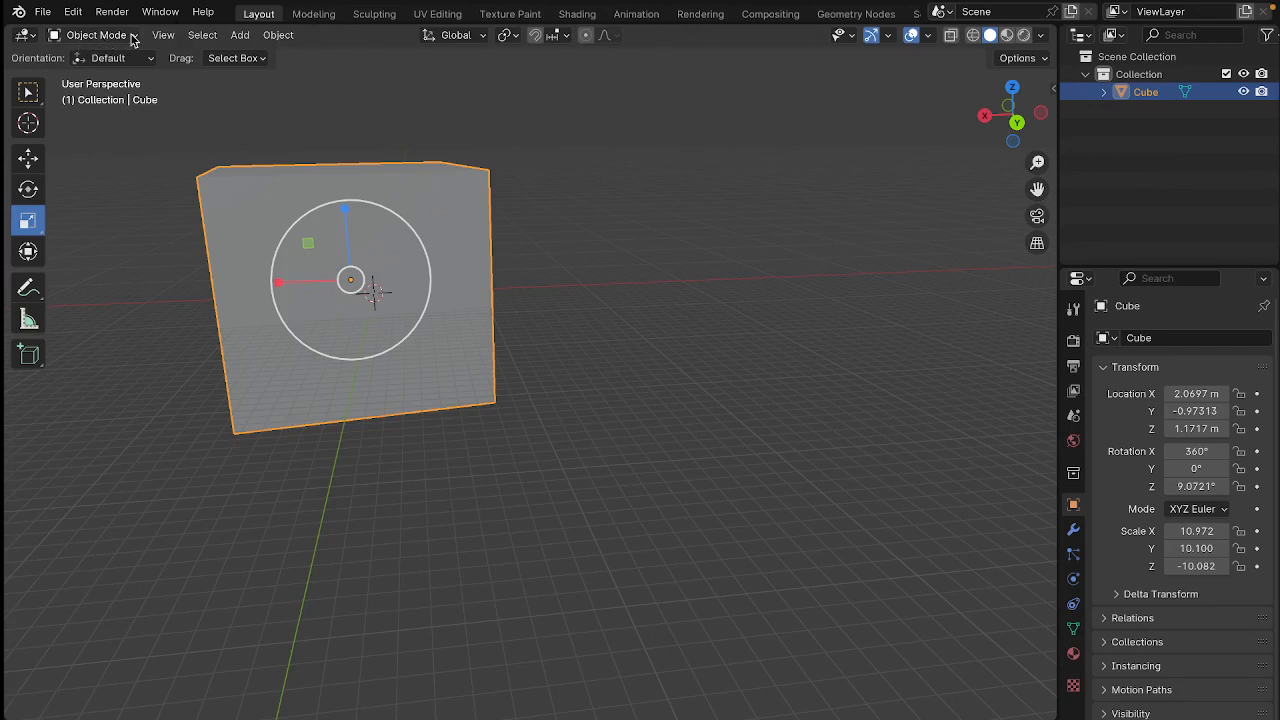
left_click(167, 243)
left_click(256, 241)
left_click(136, 40)
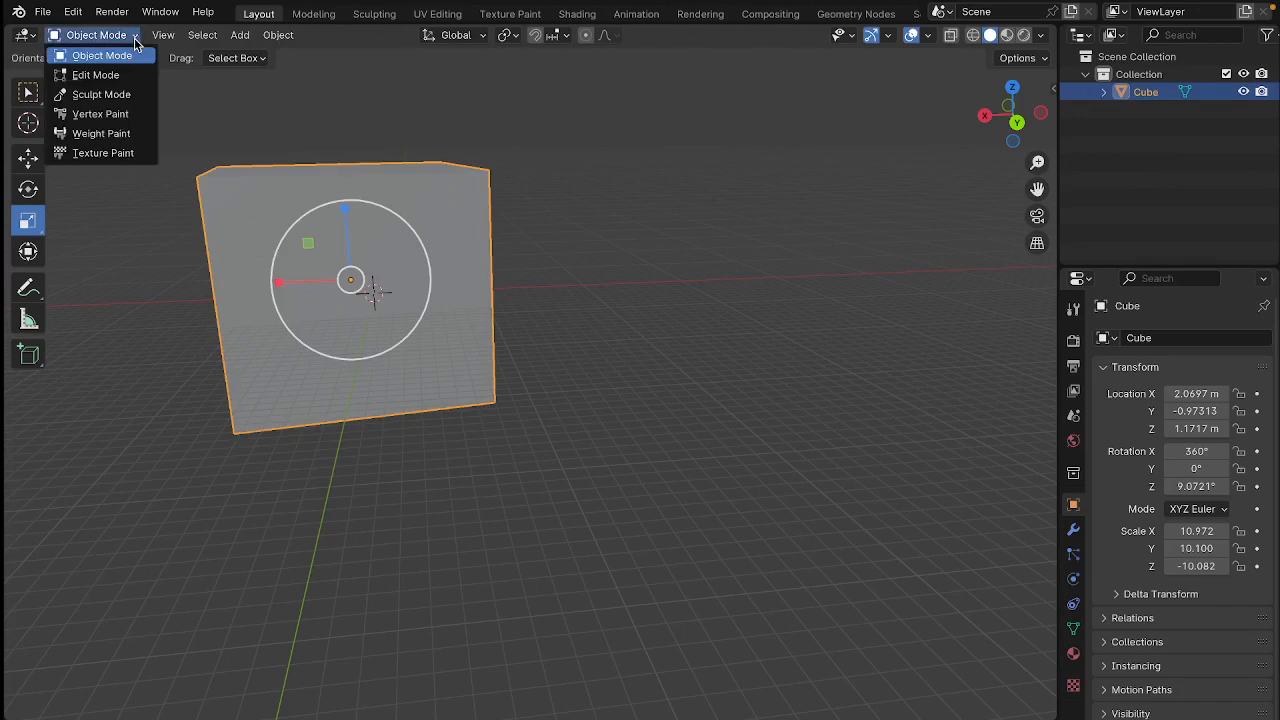
left_click(100, 76)
Clear the mesh selection and select a single vertex at the near top corner of the cube.
middle_click_drag(162, 241, 117, 272)
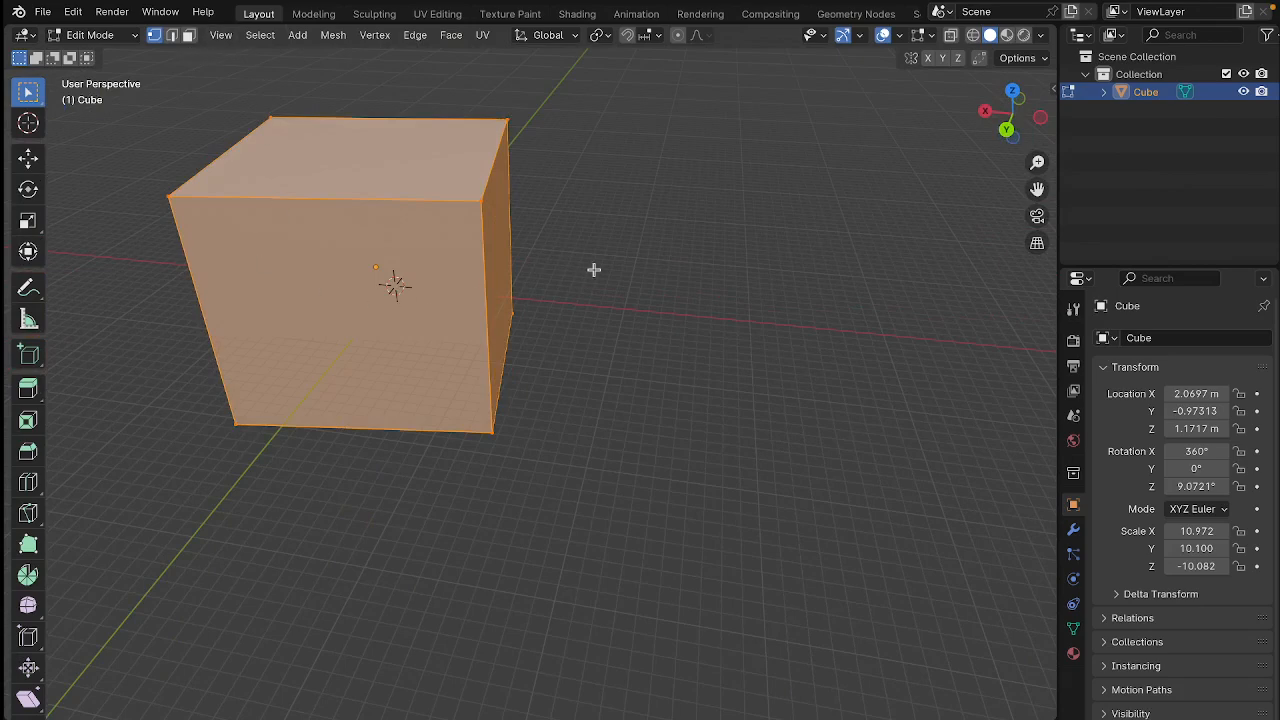
middle_click_drag(437, 214, 960, 317)
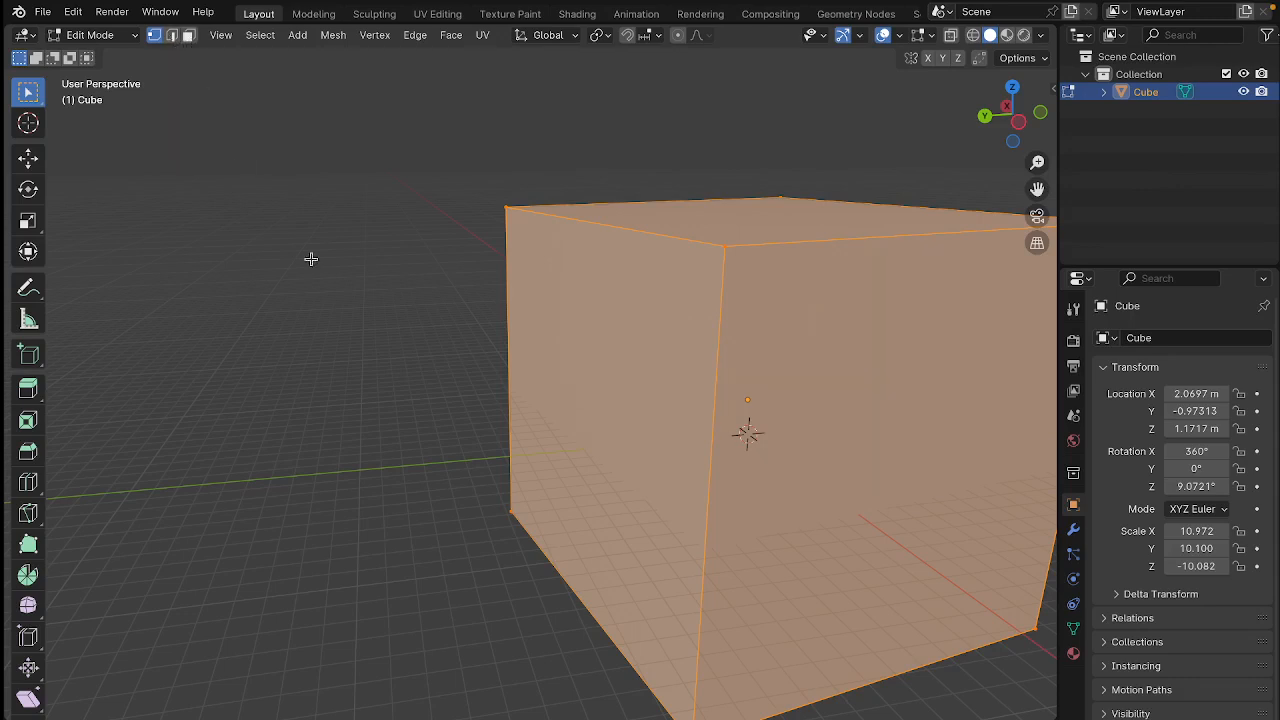
middle_click_drag(351, 322, 446, 341)
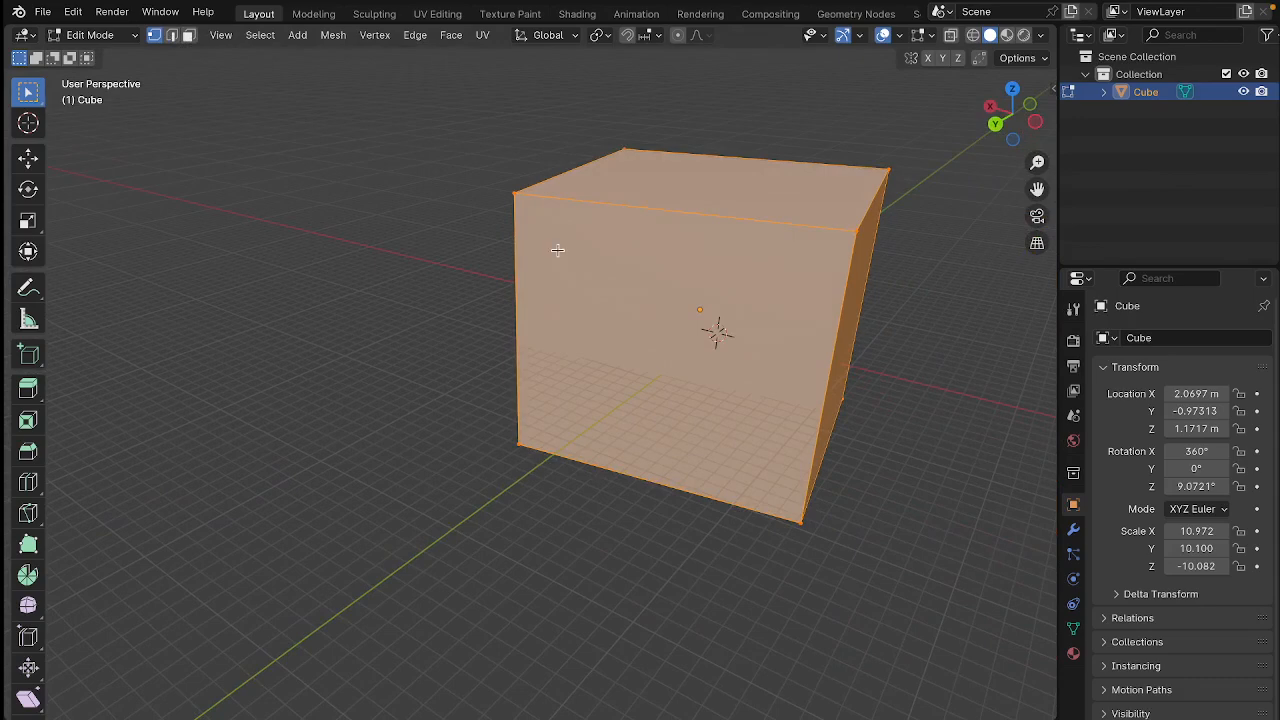
middle_click_drag(507, 205, 494, 174)
middle_click_drag(488, 253, 462, 461)
scroll(510, 233, "up", 2)
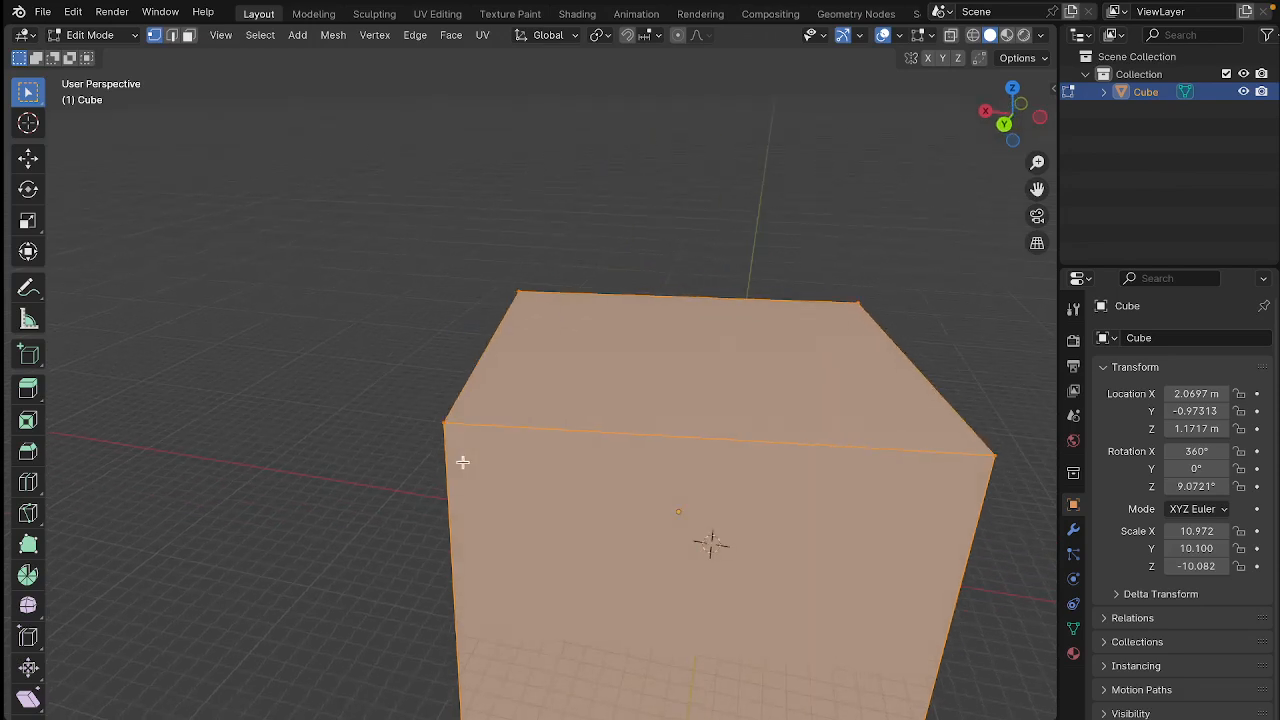
left_click(239, 334)
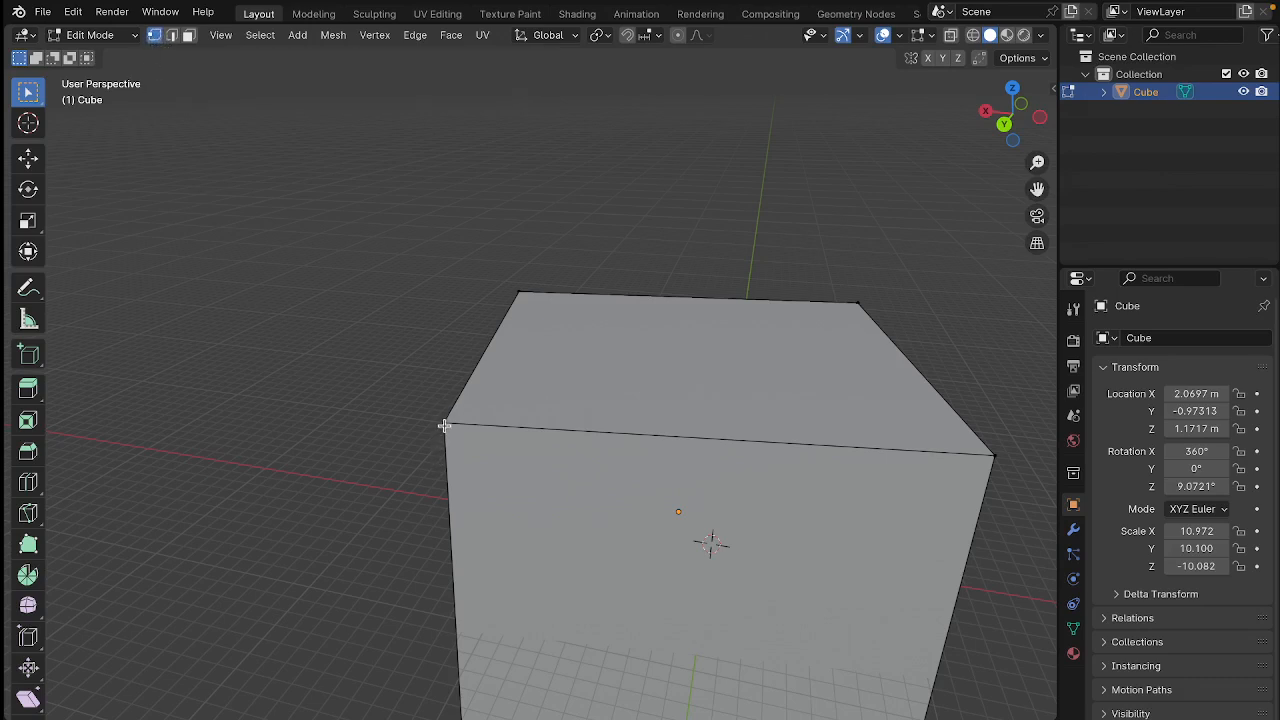
middle_click_drag(318, 500, 267, 374)
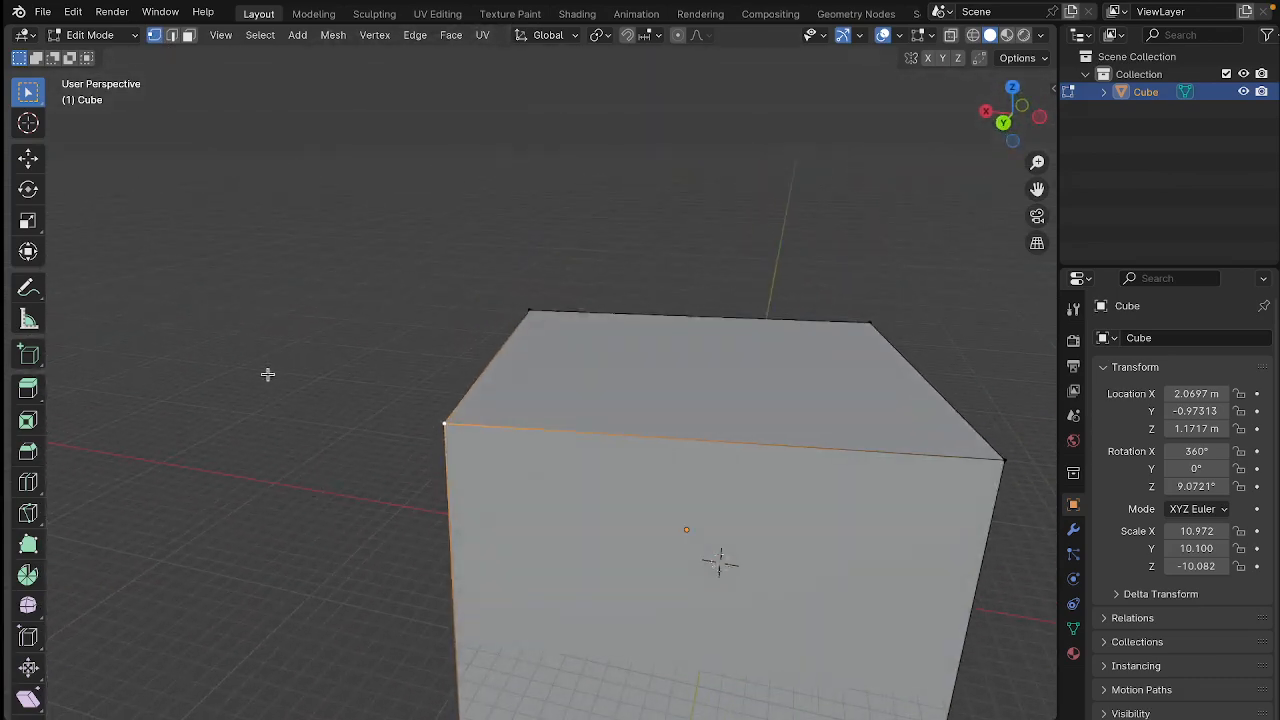
Try moving the selected corner vertex along Y with the Move tool, and undo the move.
left_click(27, 192)
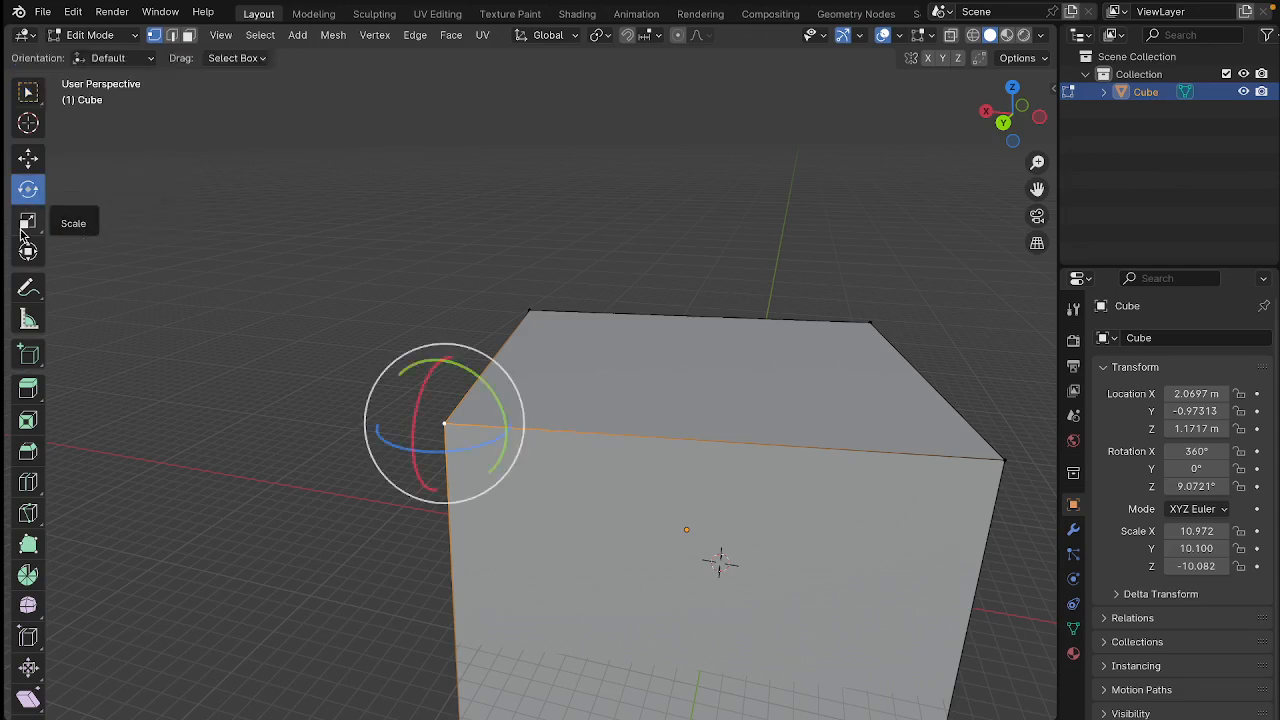
left_click(28, 158)
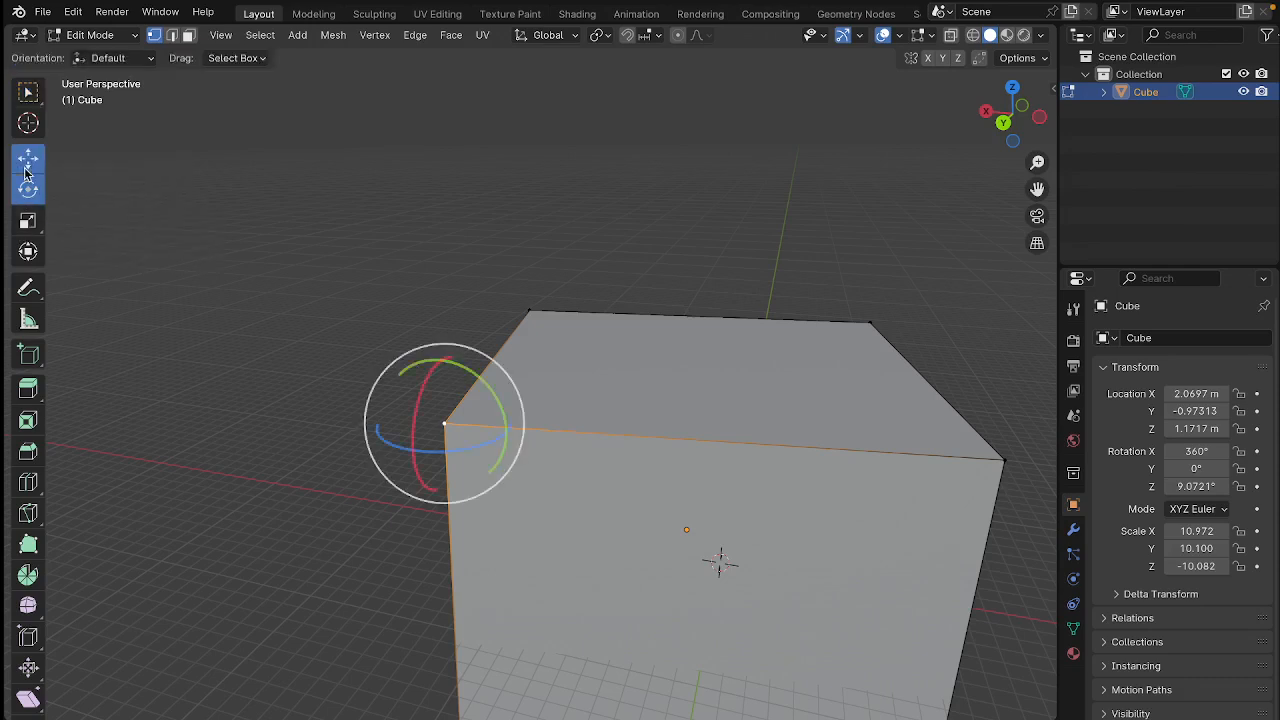
middle_click_drag(128, 380, 91, 383)
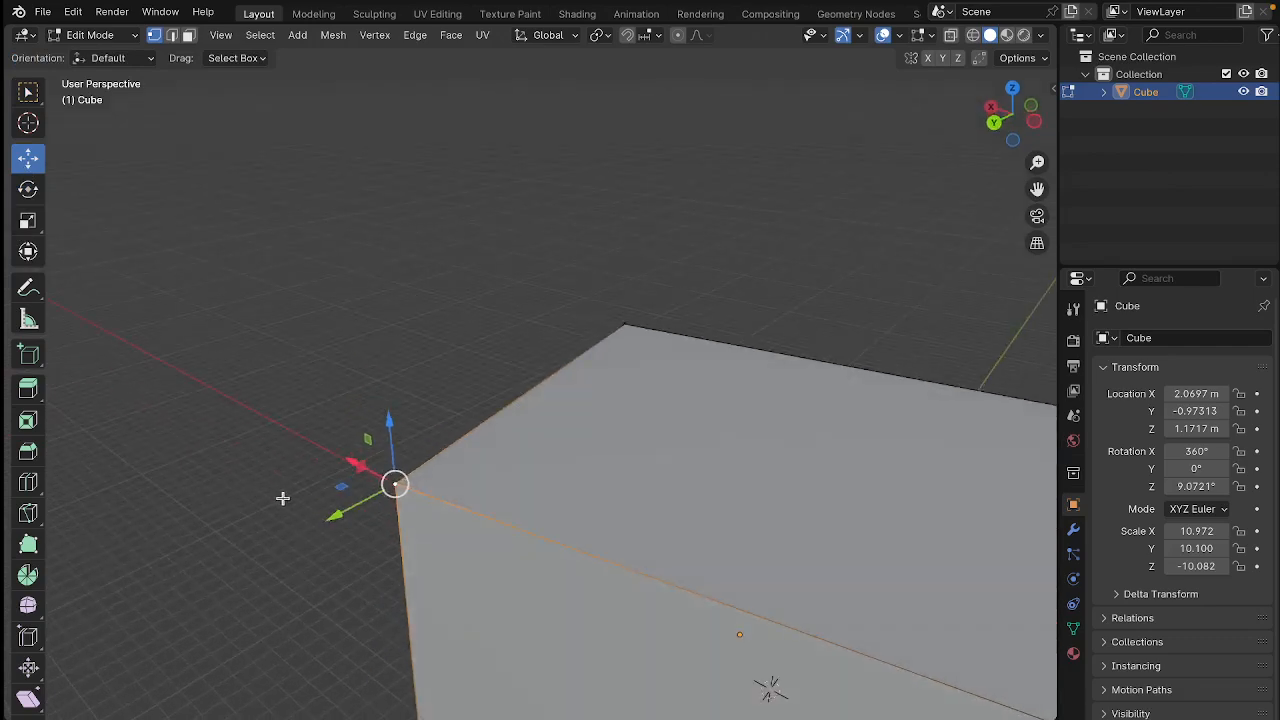
left_click_drag(337, 514, 158, 320)
middle_click_drag(112, 475, 195, 505)
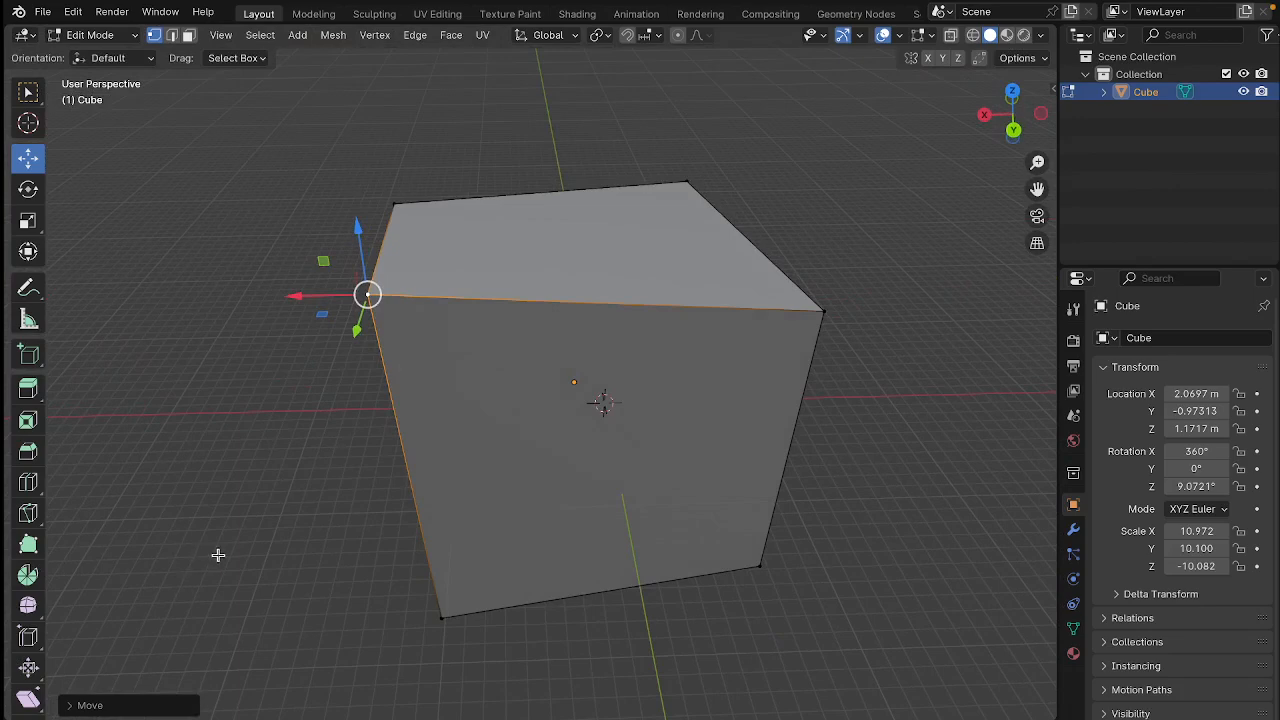
middle_click_drag(218, 555, 232, 505)
key("ctrl+z")
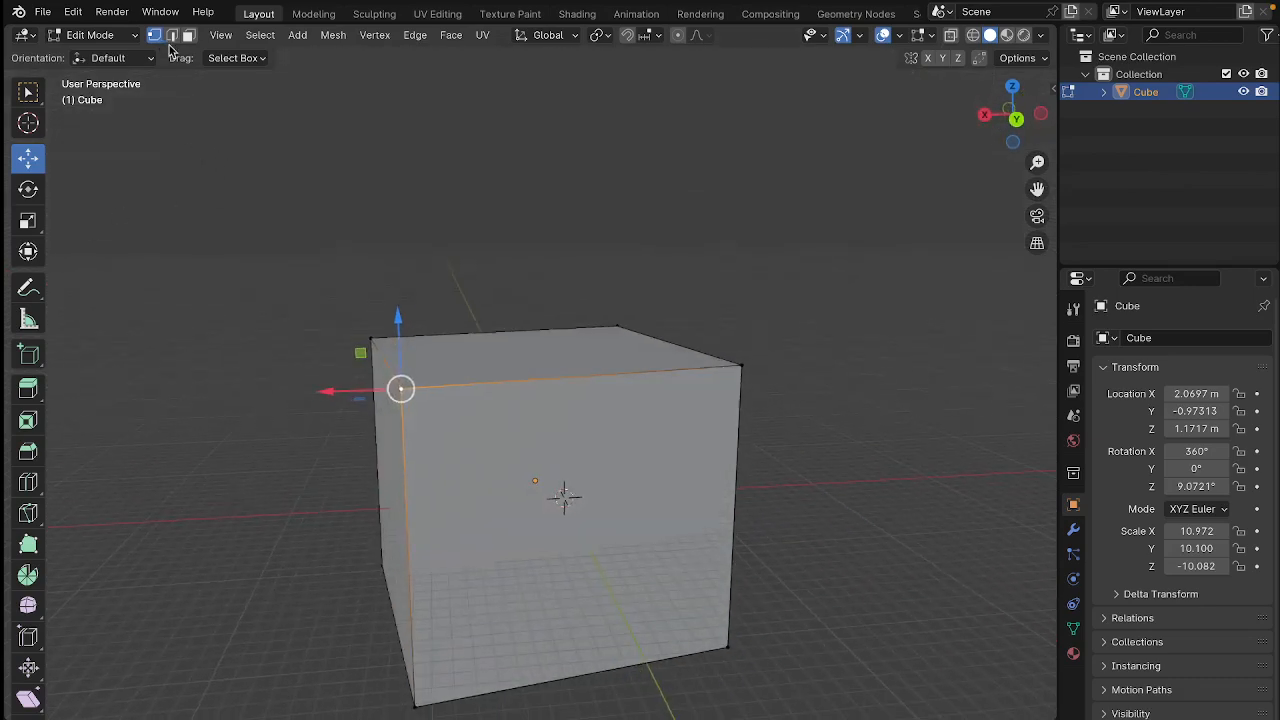
Add the adjacent top corner vertex to the selection, and remove it again with a selection region.
middle_click_drag(178, 464, 231, 483)
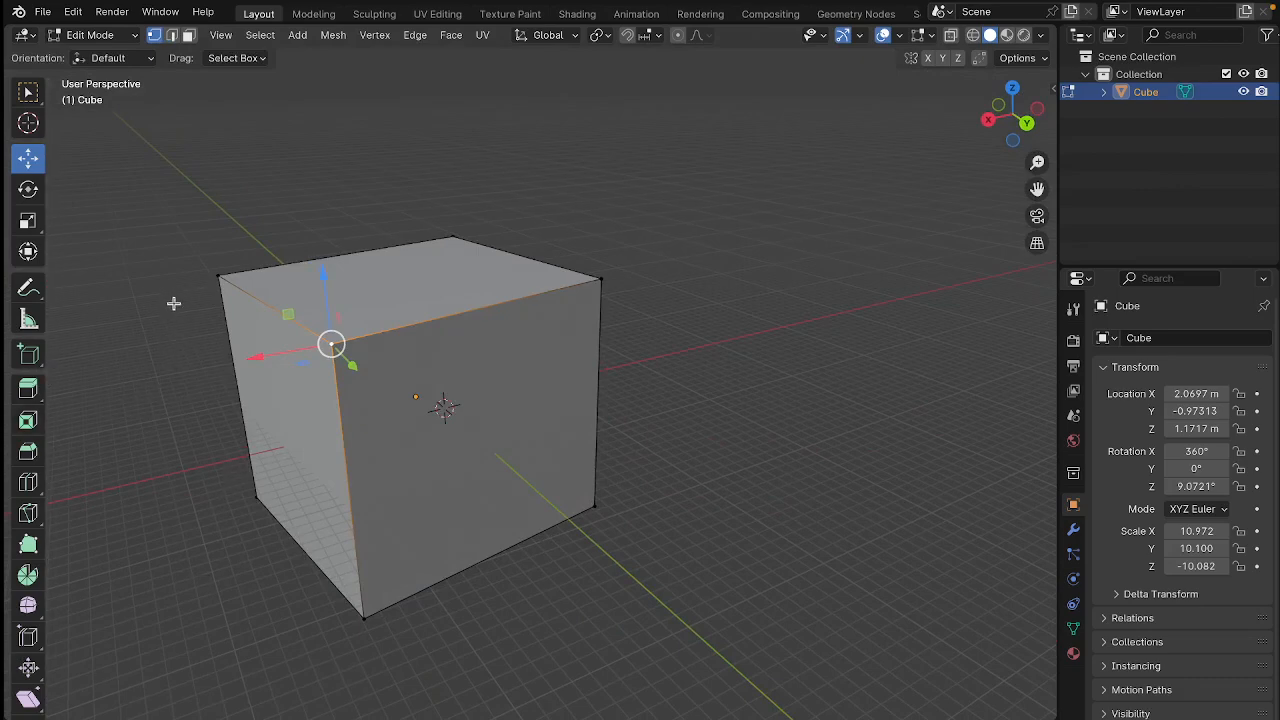
left_click(219, 276, "shift")
middle_click_drag(94, 423, 278, 293)
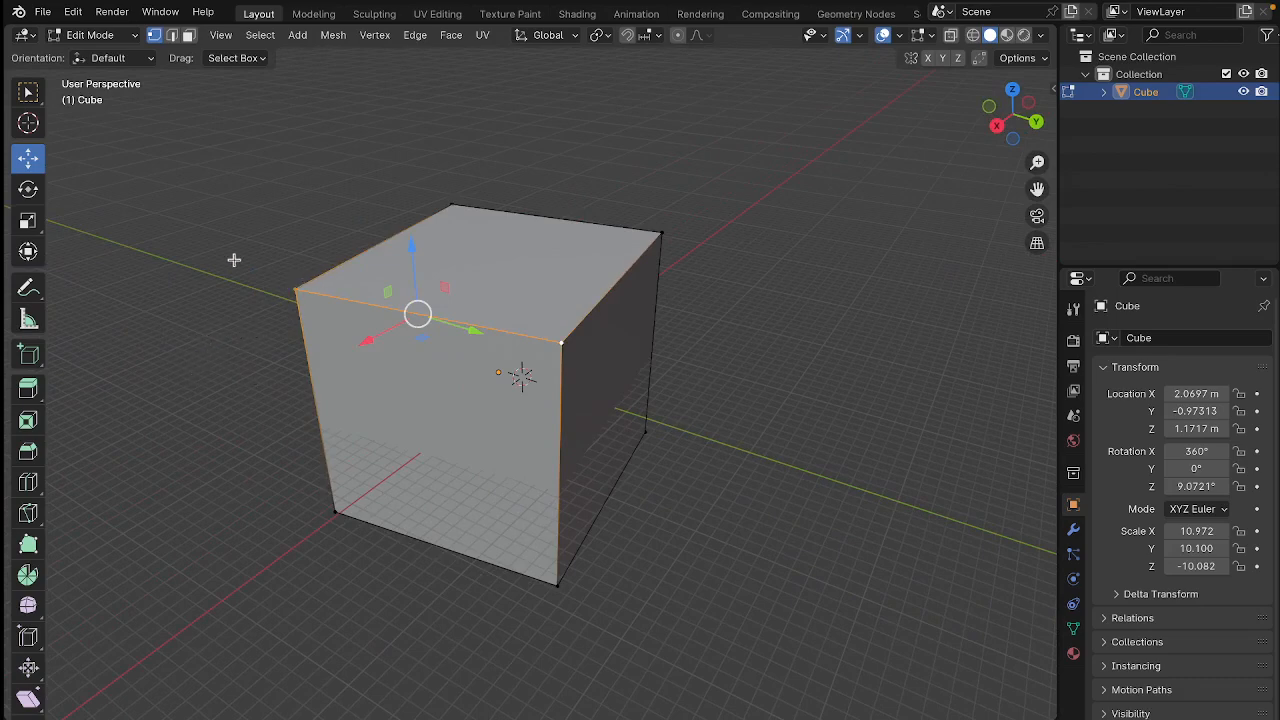
left_click_drag(234, 260, 321, 340, "ctrl")
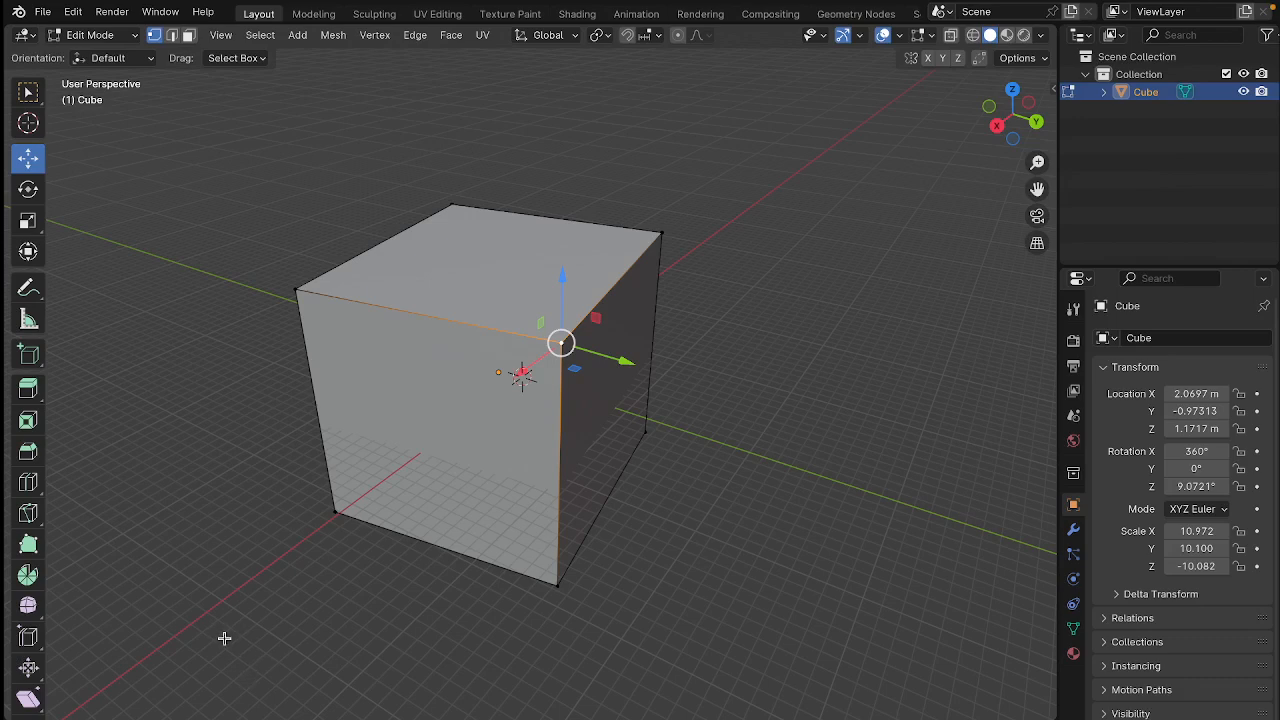
Deselect and reselect the corner vertex, and extend the selection to all four vertices of the cube's top face.
middle_click_drag(190, 383, 306, 379)
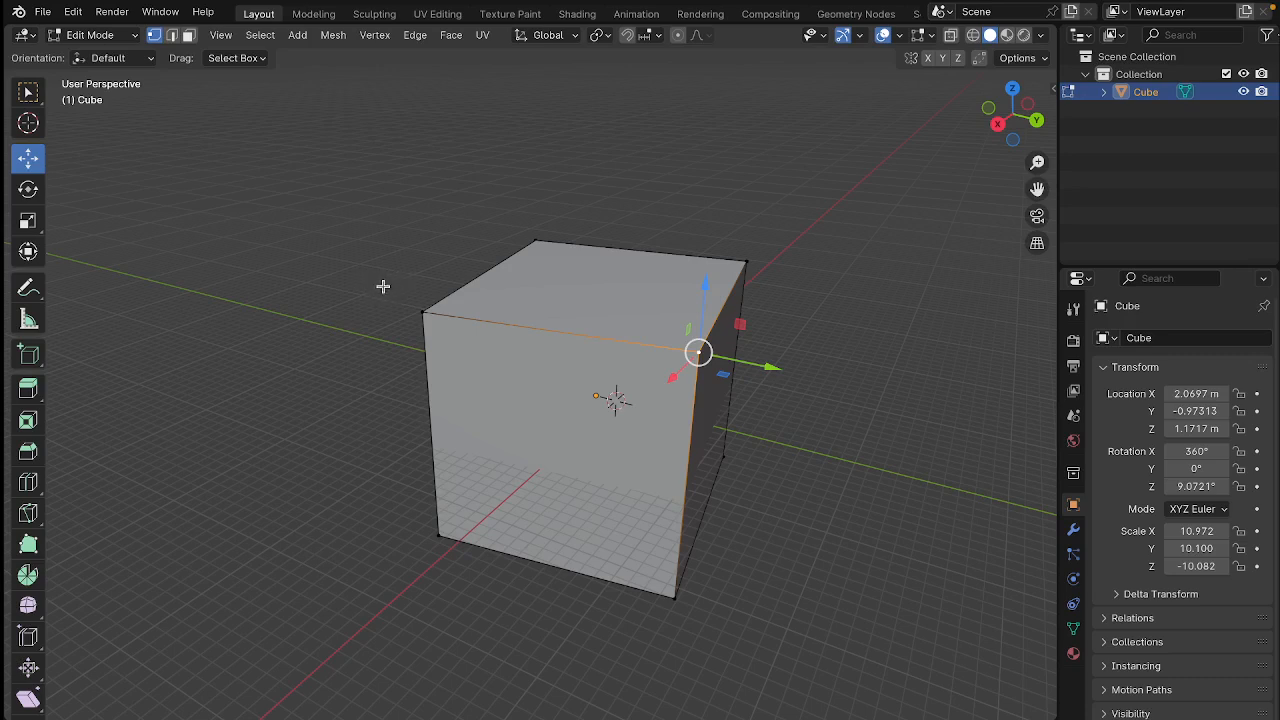
left_click(774, 409)
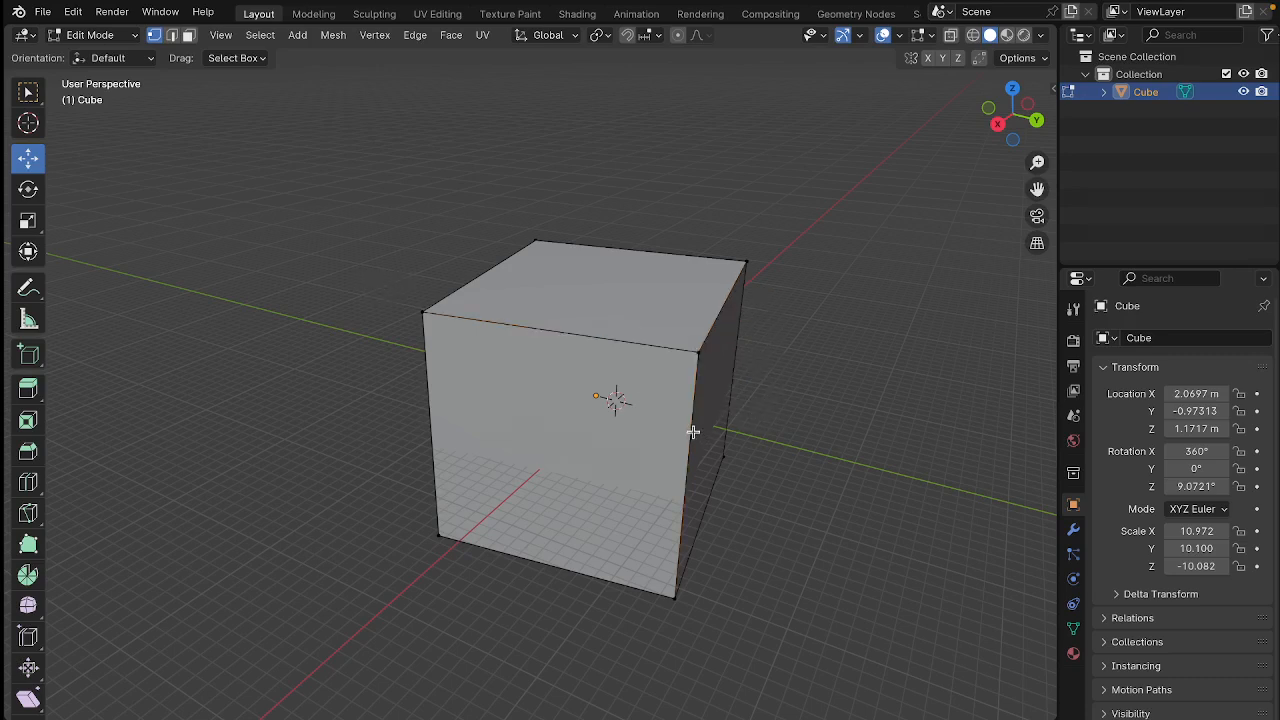
left_click(654, 332)
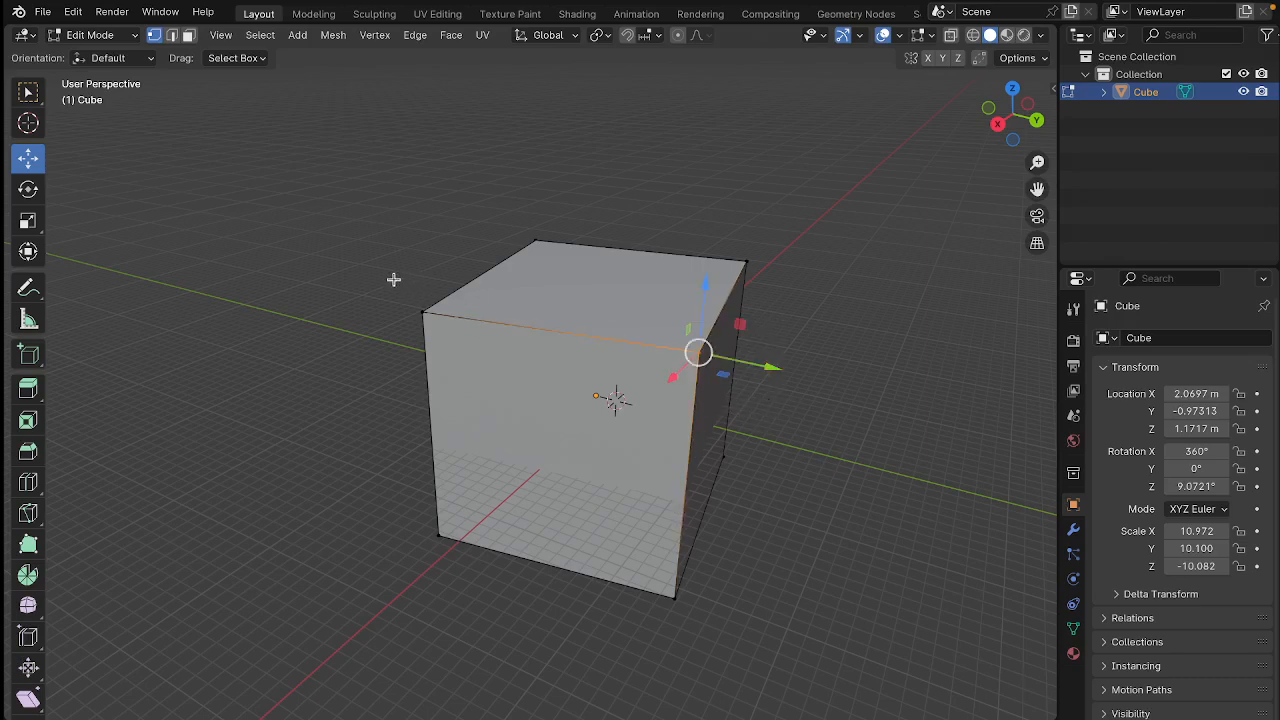
left_click(424, 313, "shift")
middle_click_drag(424, 313, 558, 337)
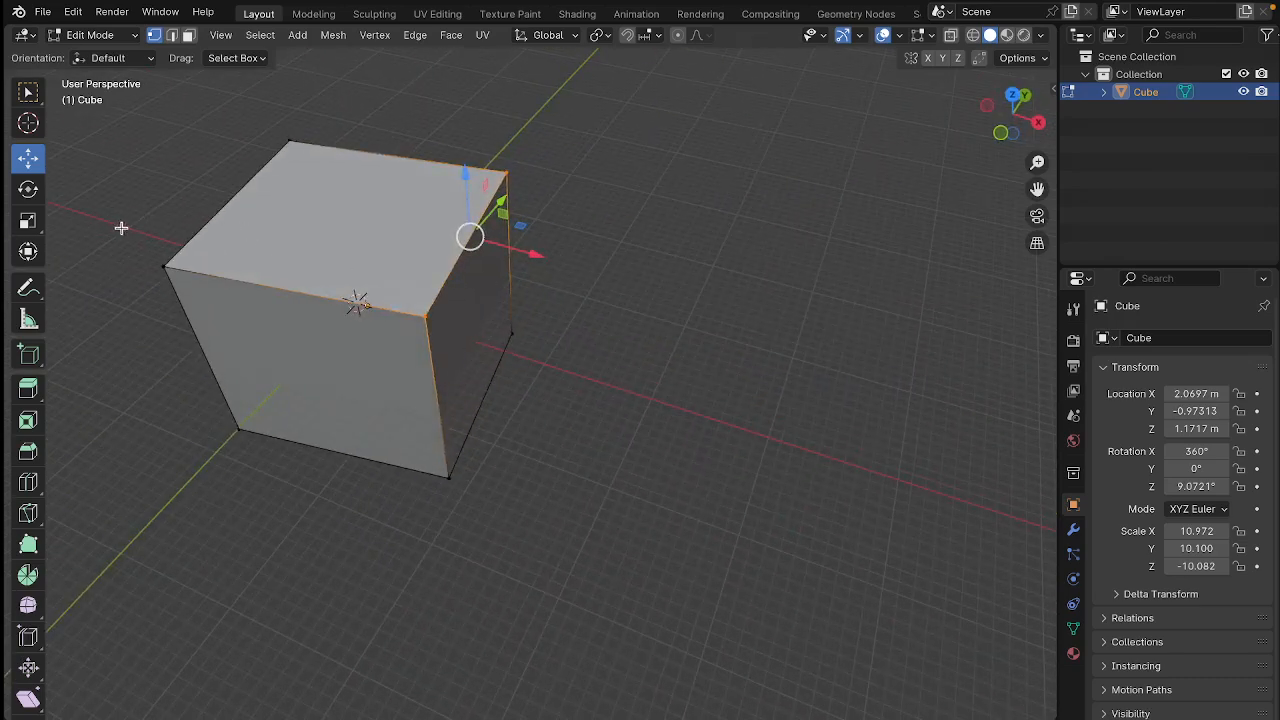
middle_click_drag(121, 228, 563, 325)
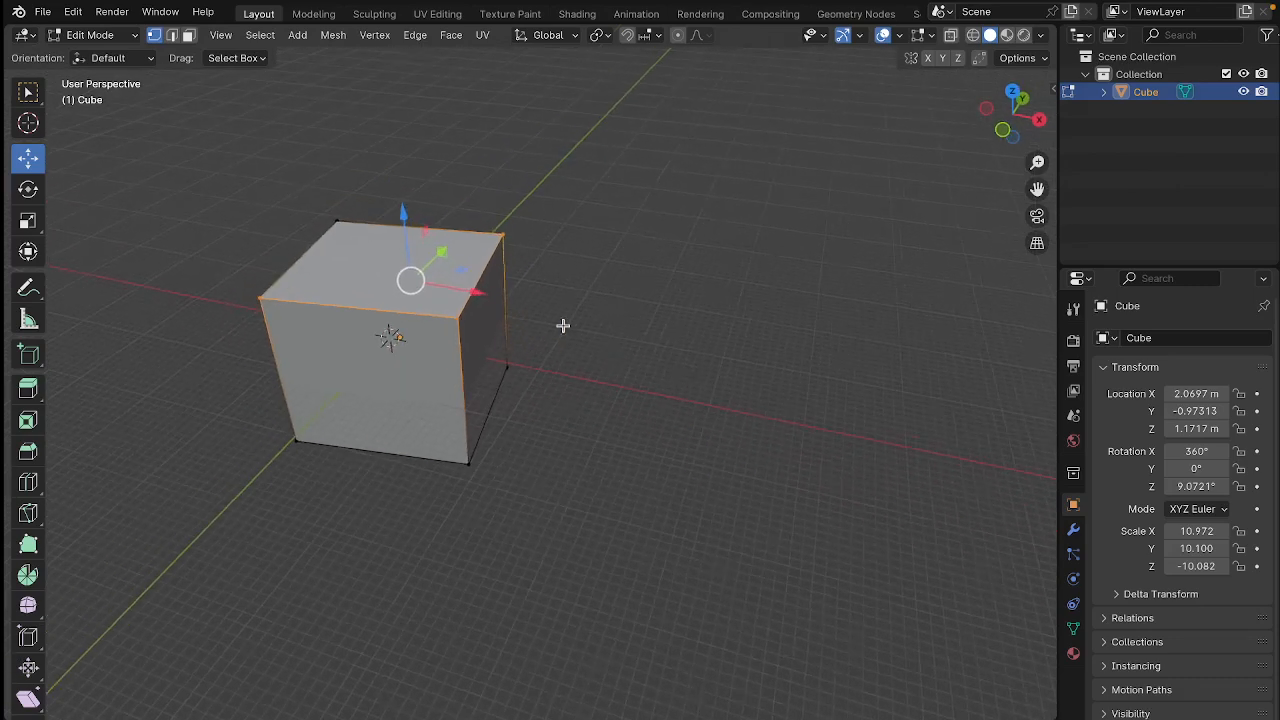
scroll(590, 329, "down", 2)
middle_click_drag(190, 360, 500, 420, "shift")
left_click_drag(428, 341, 582, 268)
middle_click_drag(472, 354, 491, 338)
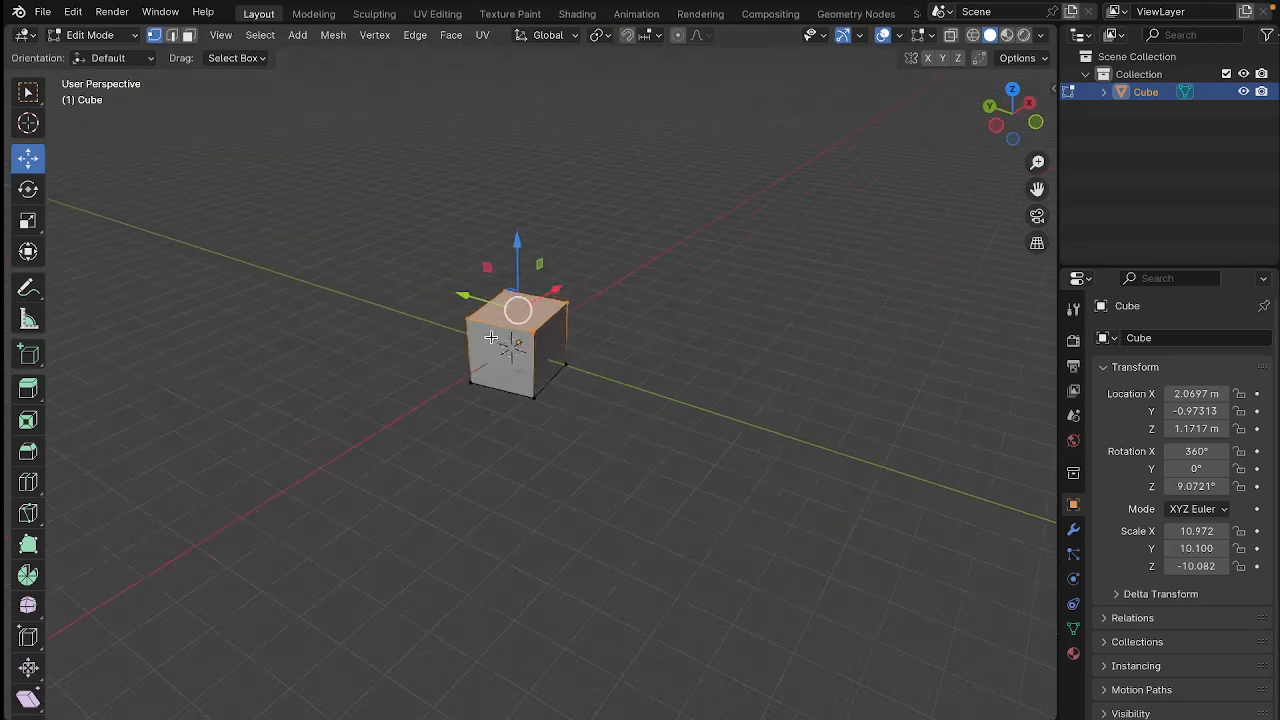
Clear the selection of the four top vertices.
scroll(490, 338, "up", 10)
scroll(490, 350, "down", 2)
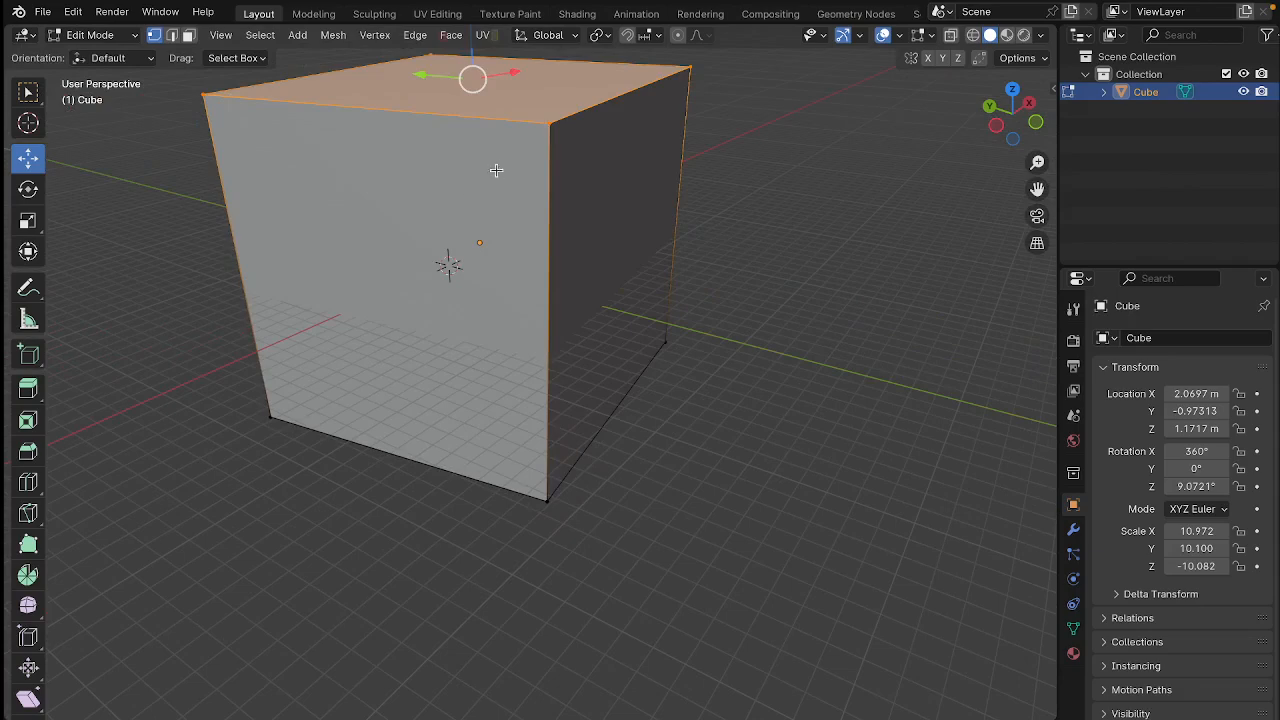
left_click(596, 111)
middle_click_drag(521, 256, 428, 236)
scroll(448, 264, "down", 5)
scroll(449, 260, "up", 4)
scroll(457, 255, "down", 4)
scroll(459, 262, "up", 3)
left_click(295, 290)
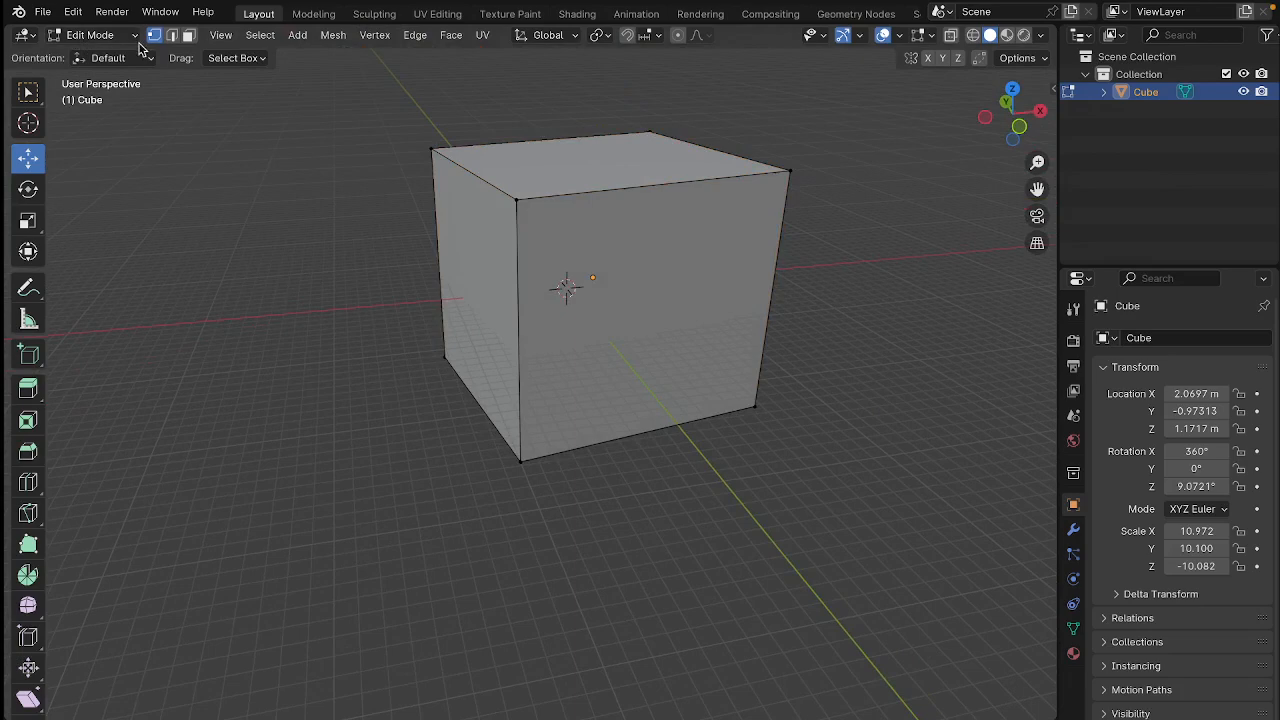
Activate the Select Box tool and edge select mode, and select a top edge, a vertical edge and the top edge again in turn.
left_click(28, 91)
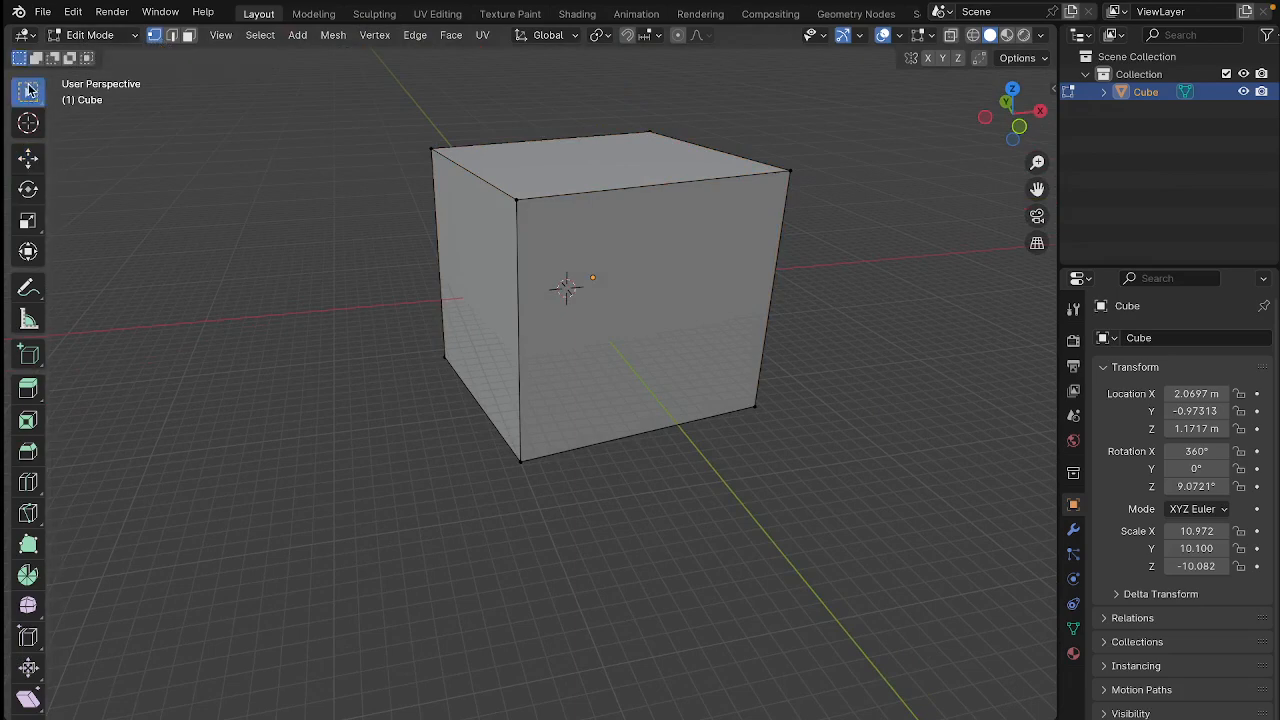
left_click(171, 36)
left_click(670, 185)
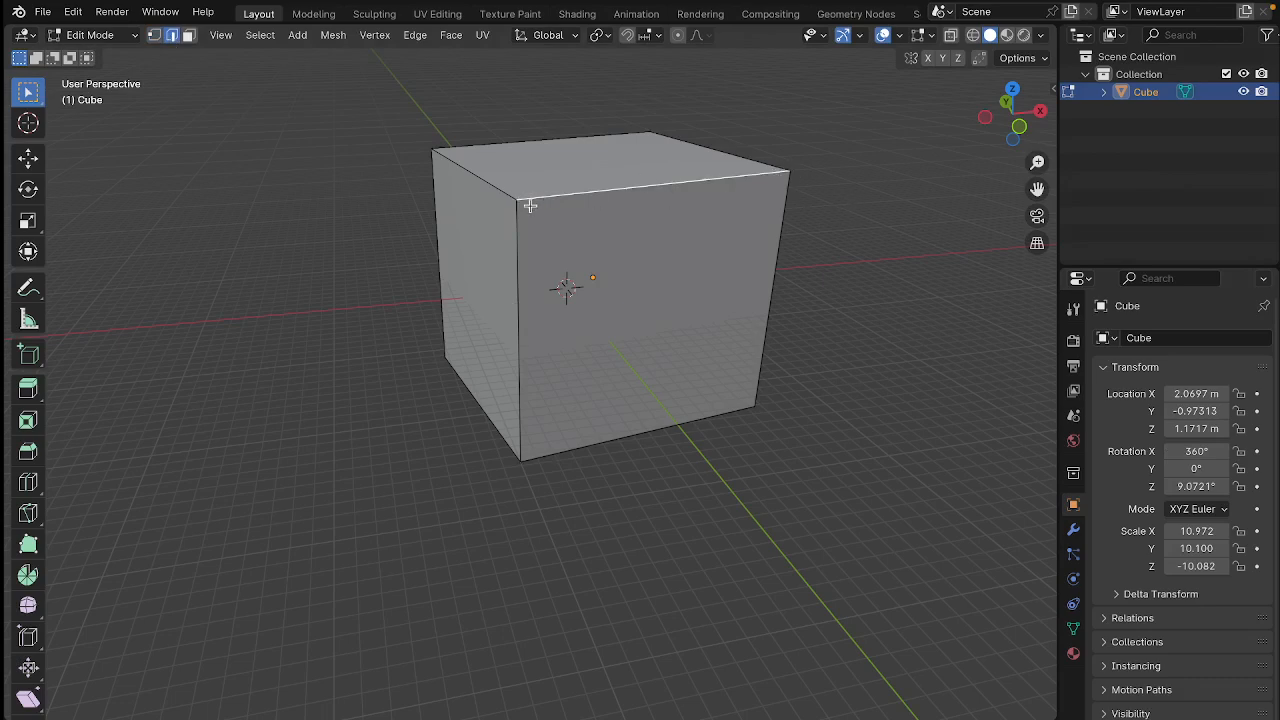
left_click(516, 281)
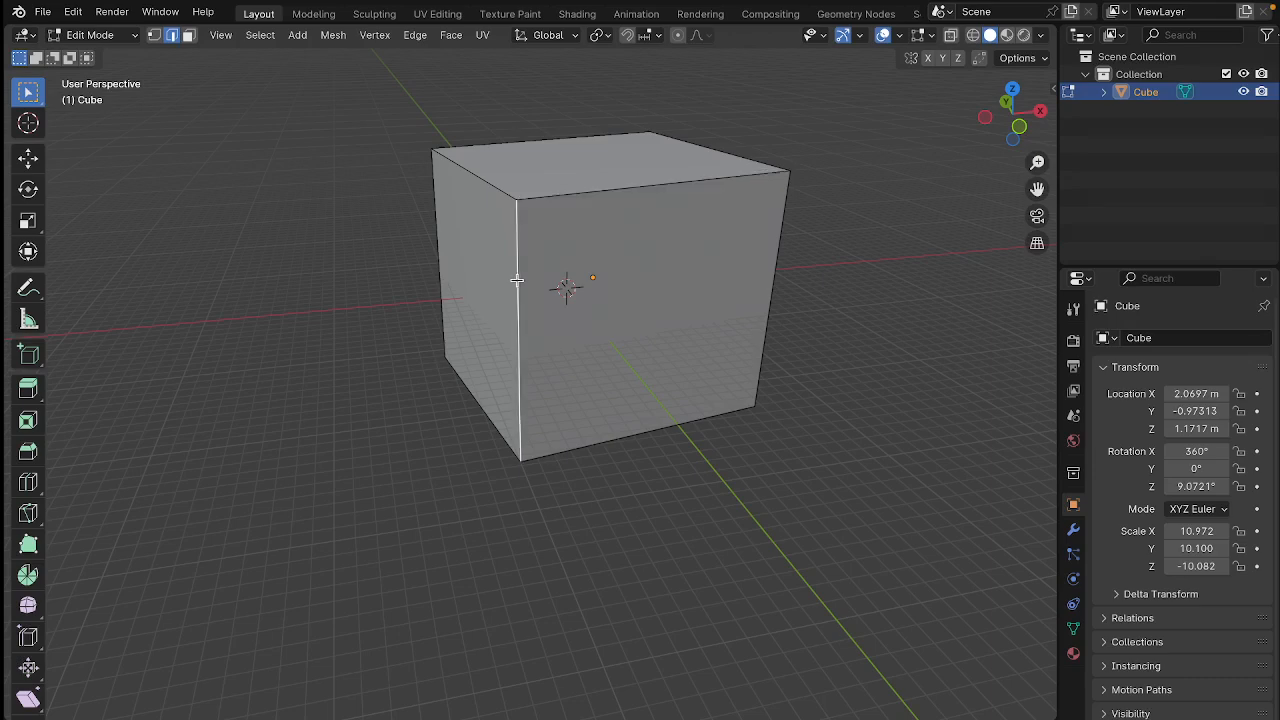
left_click(605, 193)
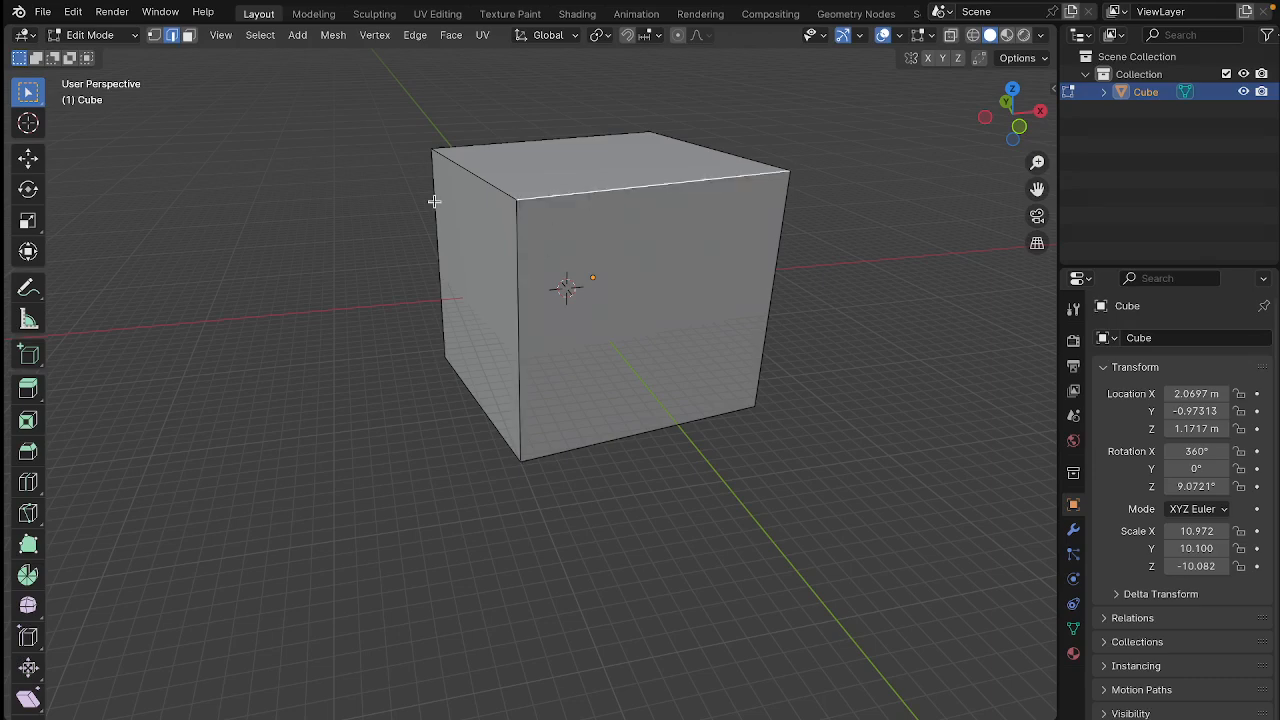
Try moving the selected top edge slightly along the Y axis with the Move tool, and undo the move.
left_click(28, 160)
middle_click_drag(343, 349, 466, 314)
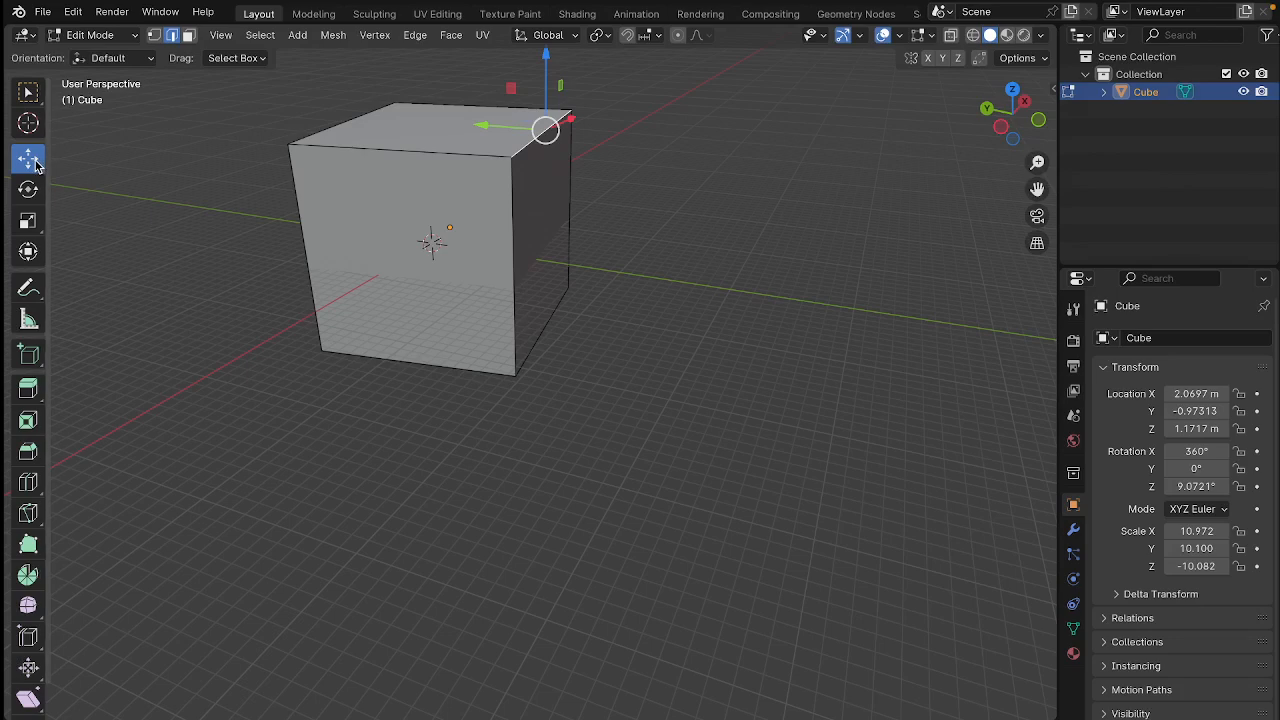
mouse_move(477, 127)
left_mouse_down()
mouse_move(568, 130)
mouse_move(477, 122)
left_mouse_up()
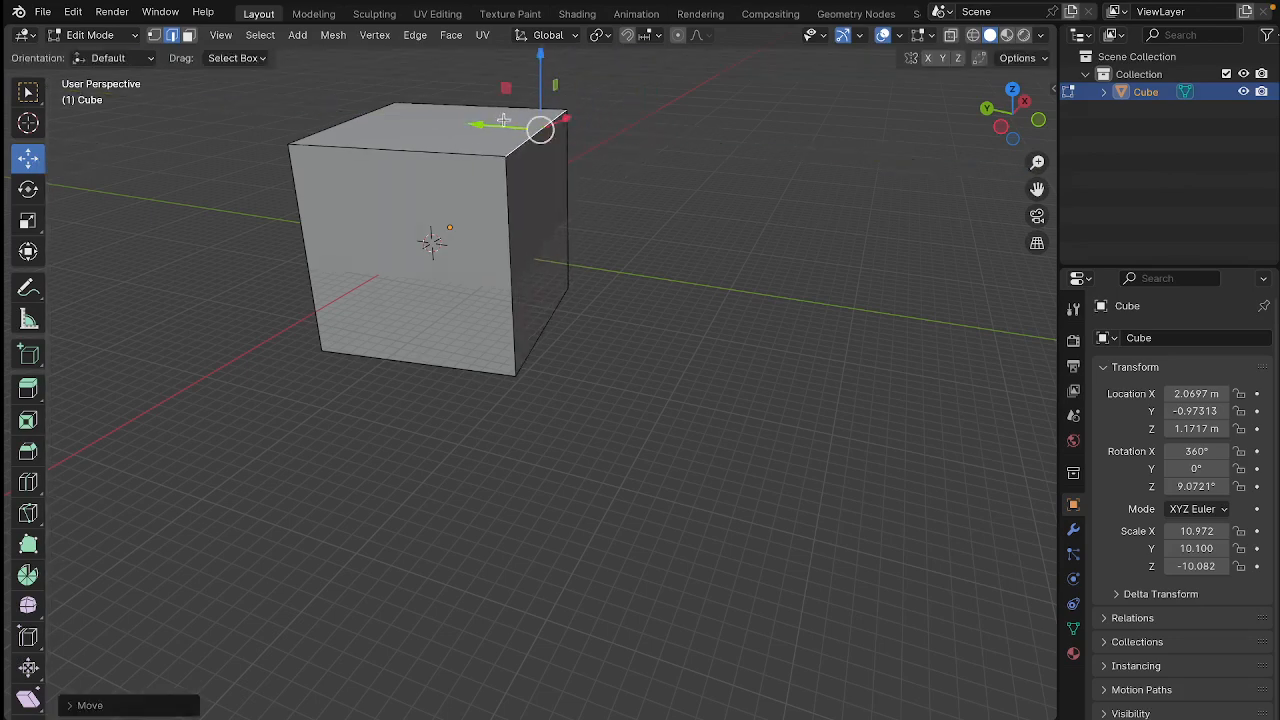
key("ctrl+z")
key("ctrl+z")
middle_click_drag(416, 372, 200, 290)
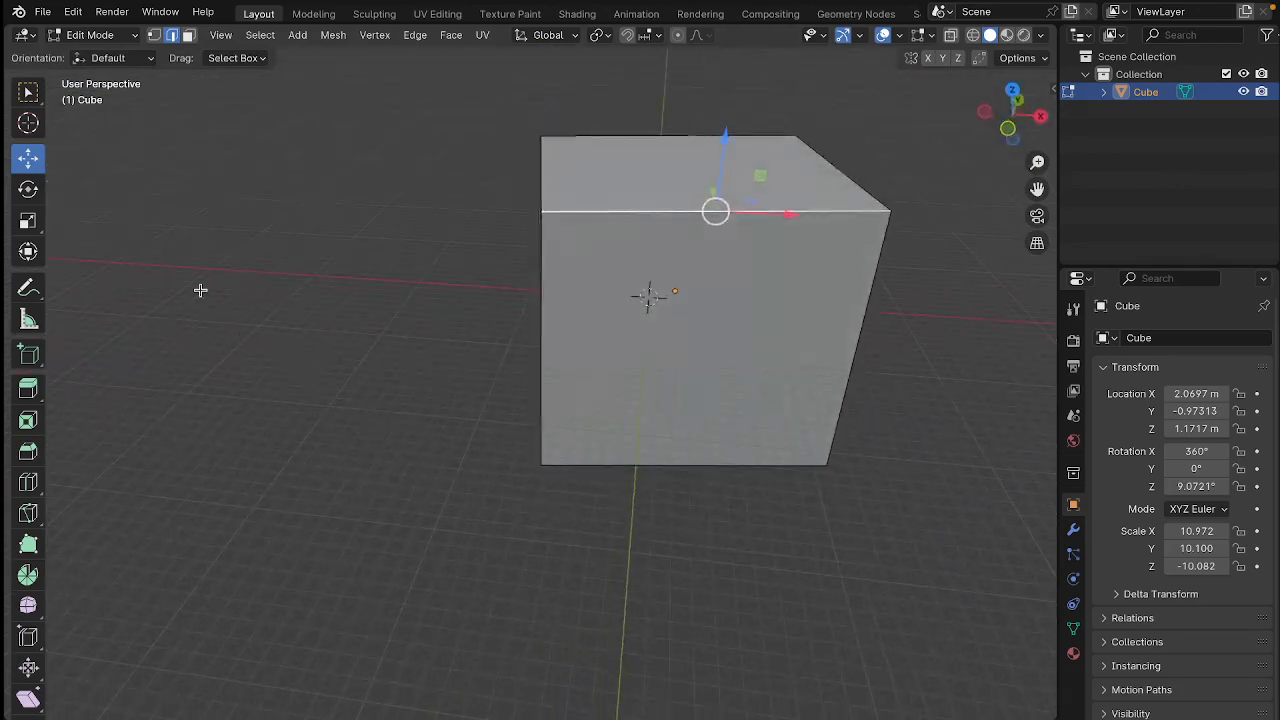
Try scaling the selected top edge along the X axis with the Scale tool, and undo the scaling.
left_click(28, 220)
middle_click_drag(544, 349, 697, 260)
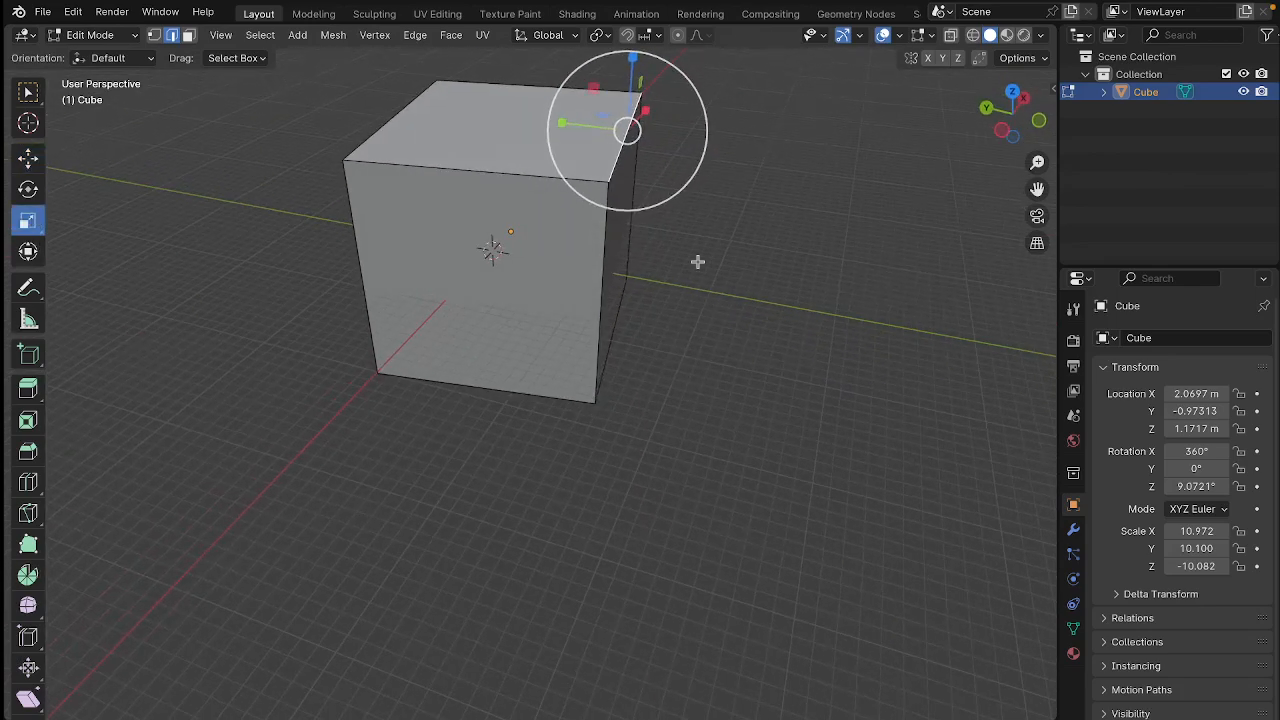
left_click_drag(646, 109, 712, 42)
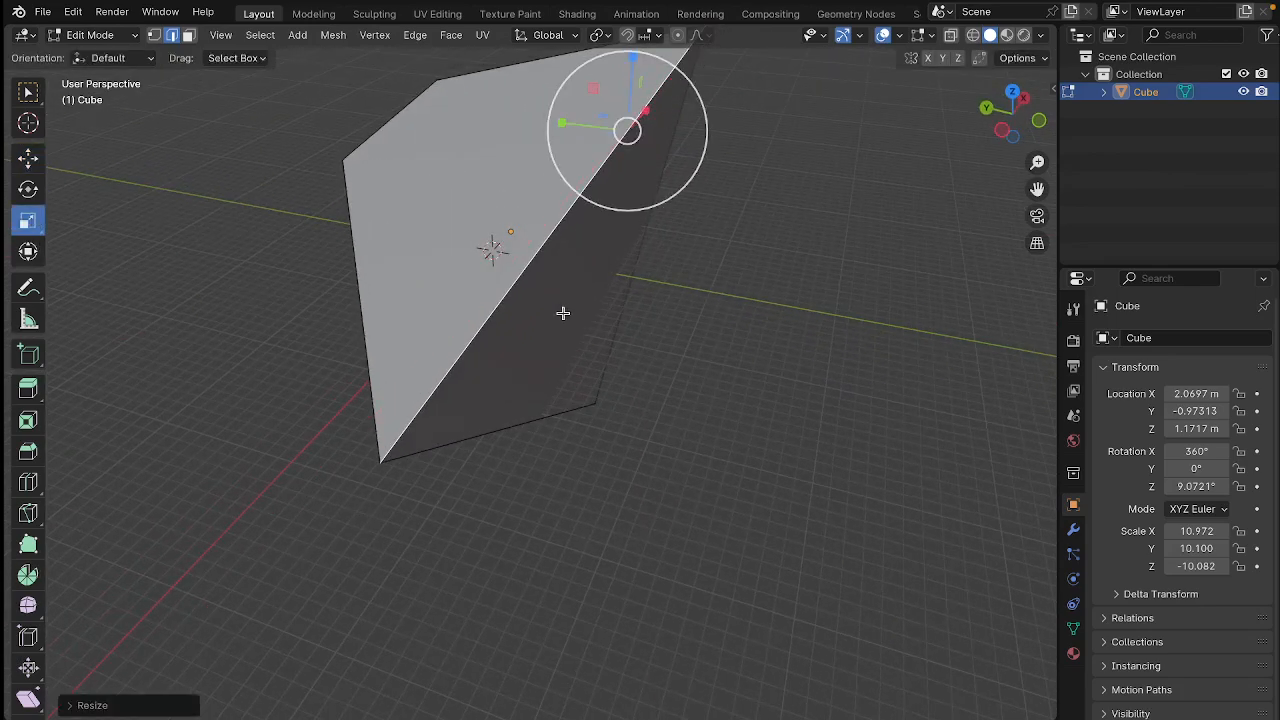
key("ctrl+z")
middle_click_drag(722, 331, 793, 197)
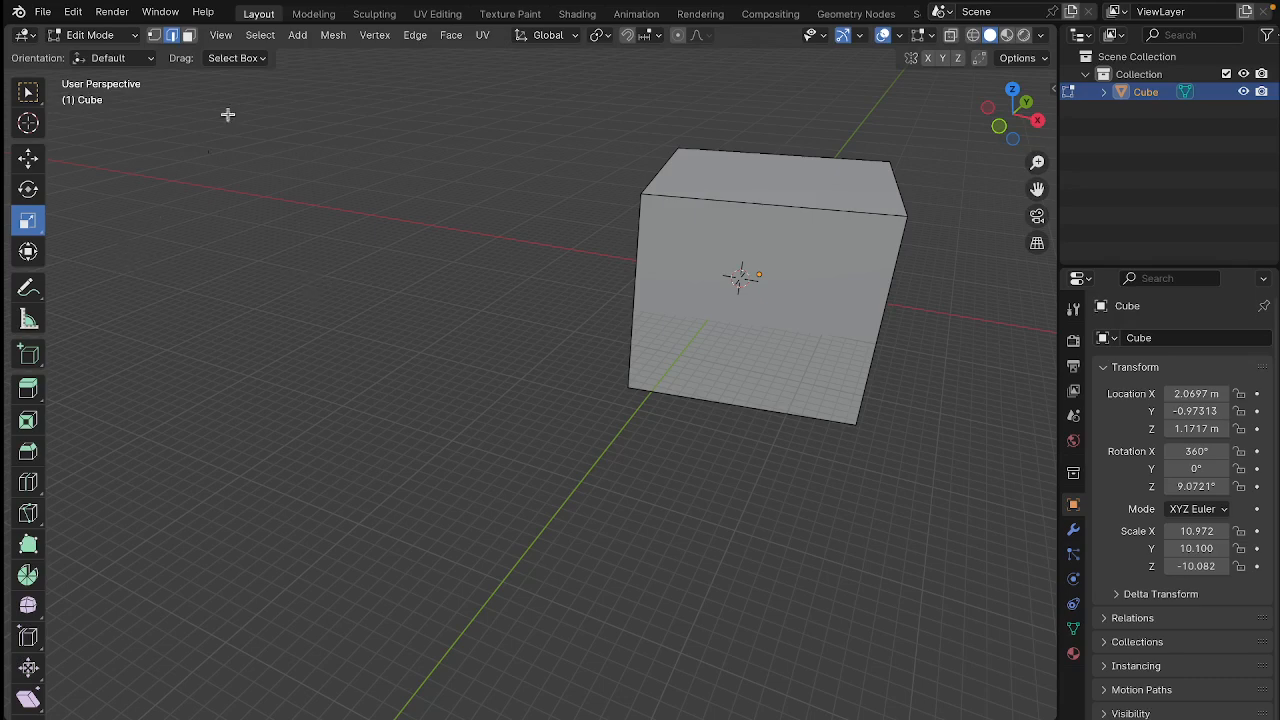
Switch to face select mode and select the cube's front side face.
left_click(186, 36)
middle_click_drag(447, 317, 500, 278)
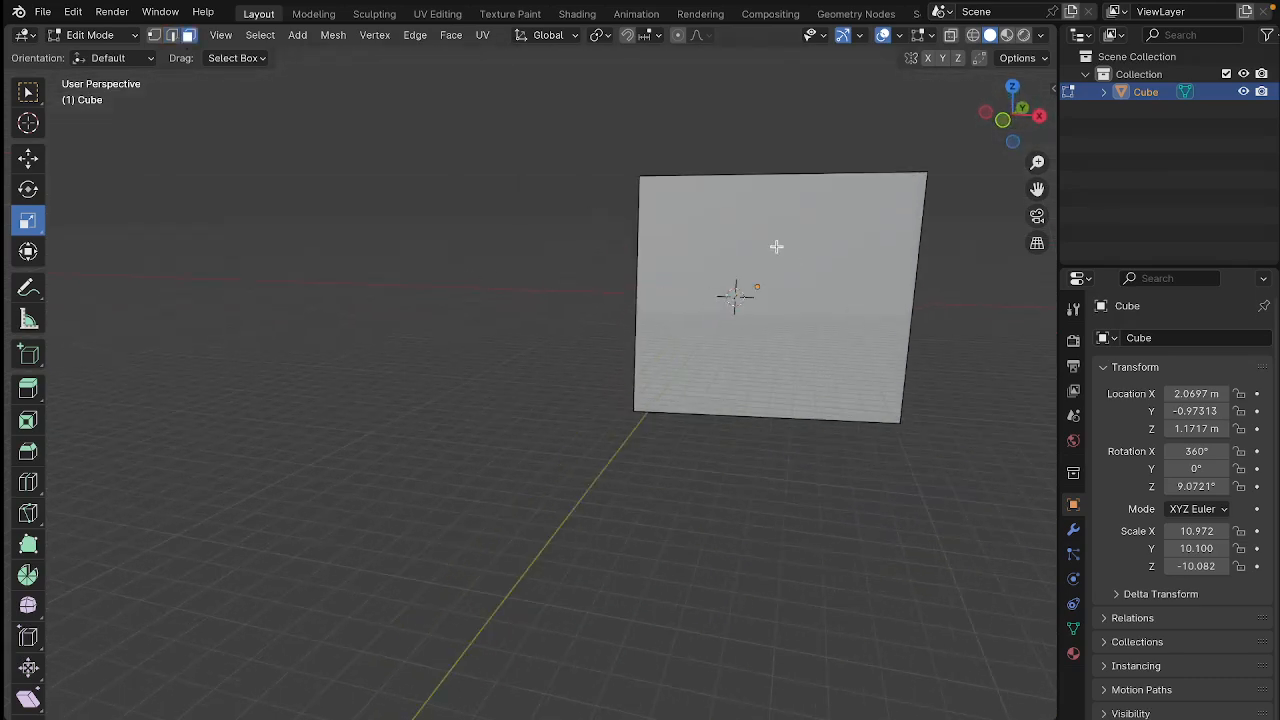
left_click(777, 245)
middle_click_drag(778, 243, 636, 160)
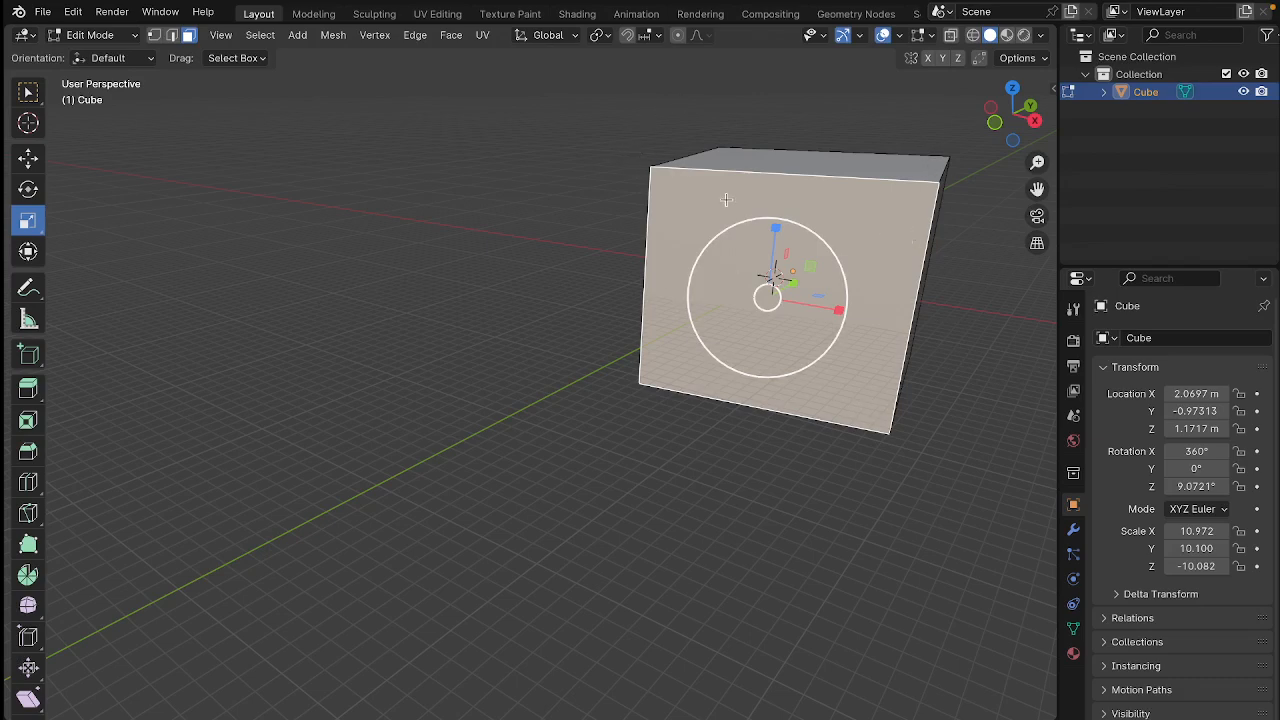
middle_click_drag(698, 286, 922, 224)
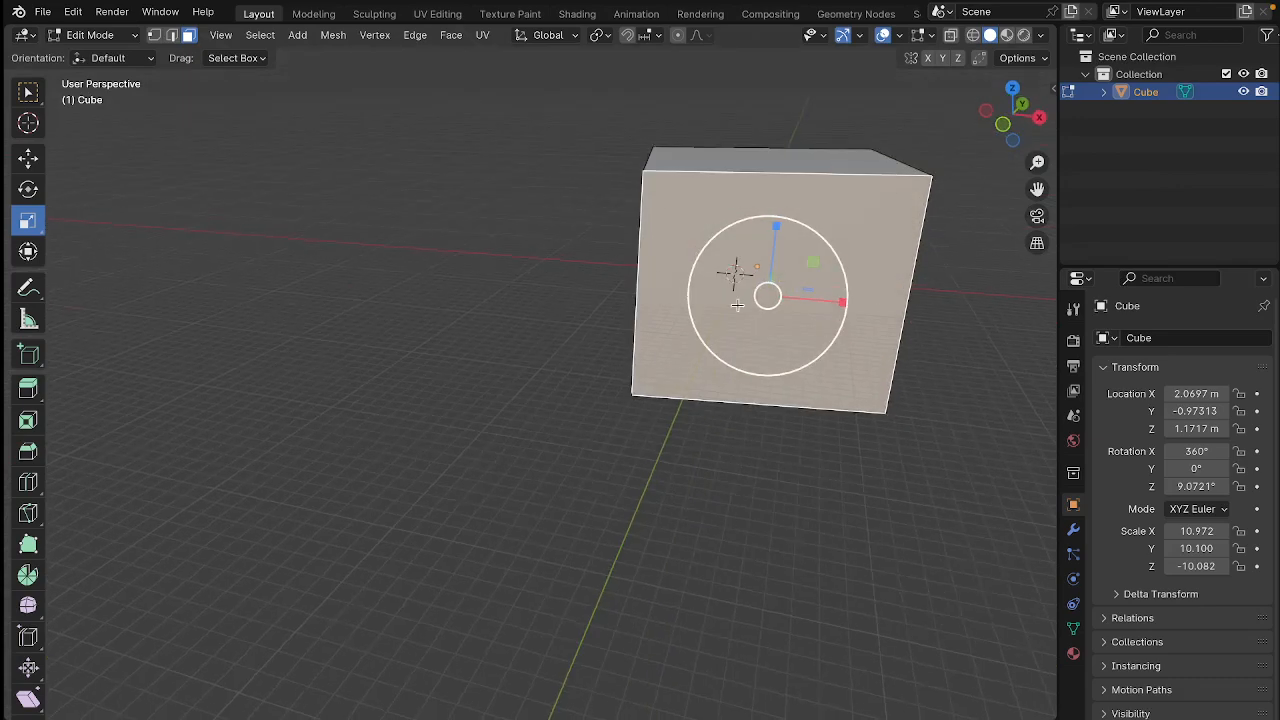
Move the selected side face outward along the Y axis with the Move tool, stretching the cube into a long box.
middle_click_drag(737, 305, 560, 302)
left_click(28, 158)
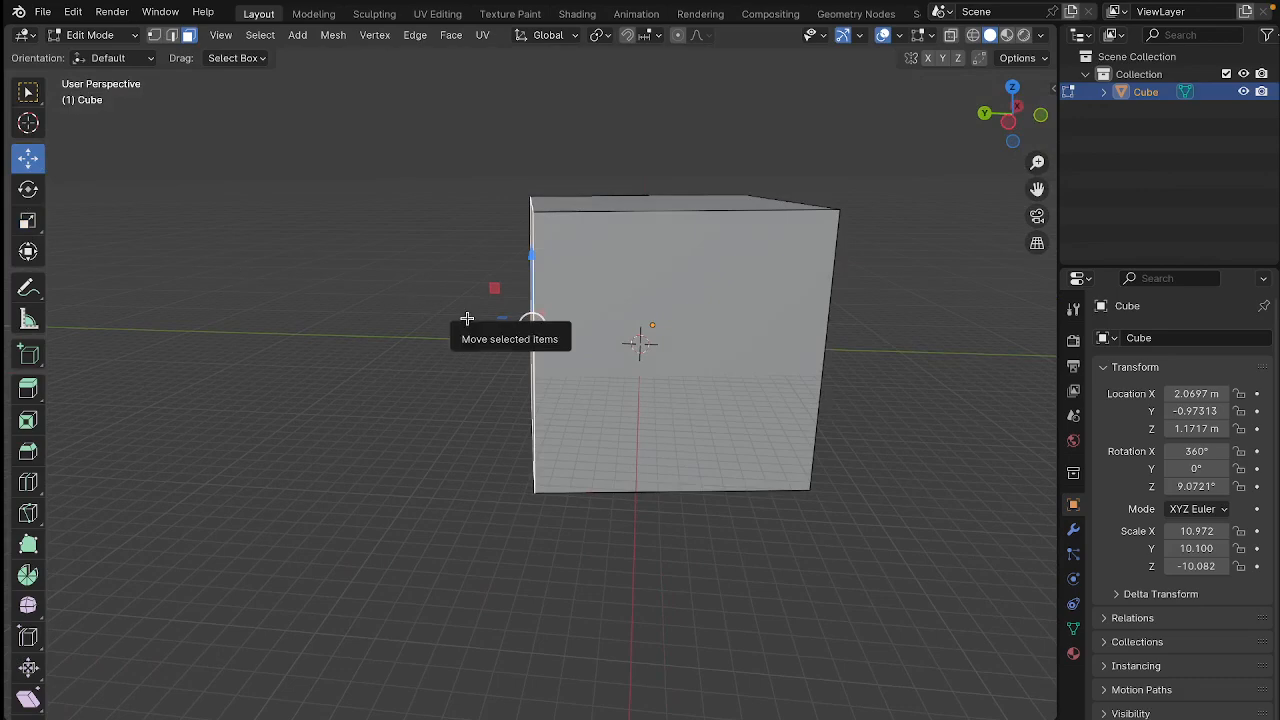
left_click_drag(466, 318, 200, 290)
mouse_move(434, 297)
middle_mouse_down()
mouse_move(314, 353)
mouse_move(274, 460)
mouse_move(189, 386)
mouse_move(189, 423)
mouse_move(245, 345)
mouse_move(666, 400)
mouse_move(517, 423)
middle_mouse_up()
scroll(245, 345, "down", 4)
scroll(429, 408, "down", 5)
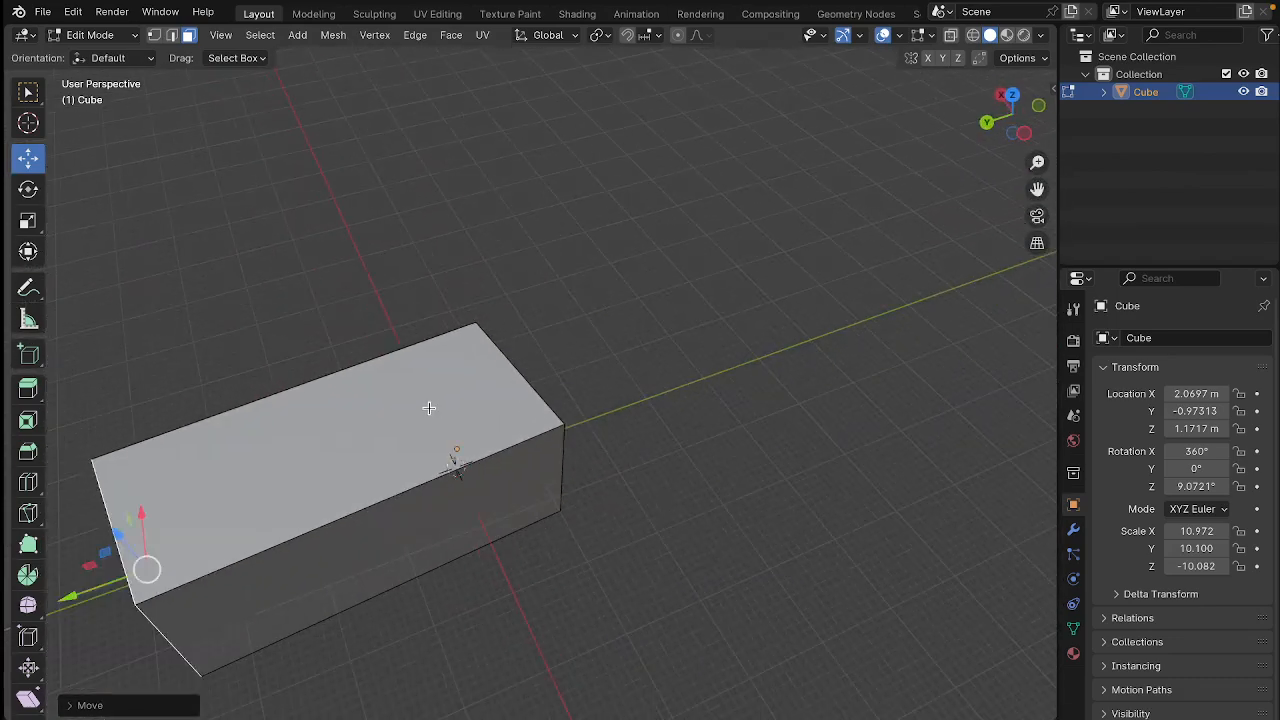
Examine the stretched box and its selected end face from several angles and distances.
middle_click_drag(429, 408, 537, 364)
scroll(186, 371, "down", 2)
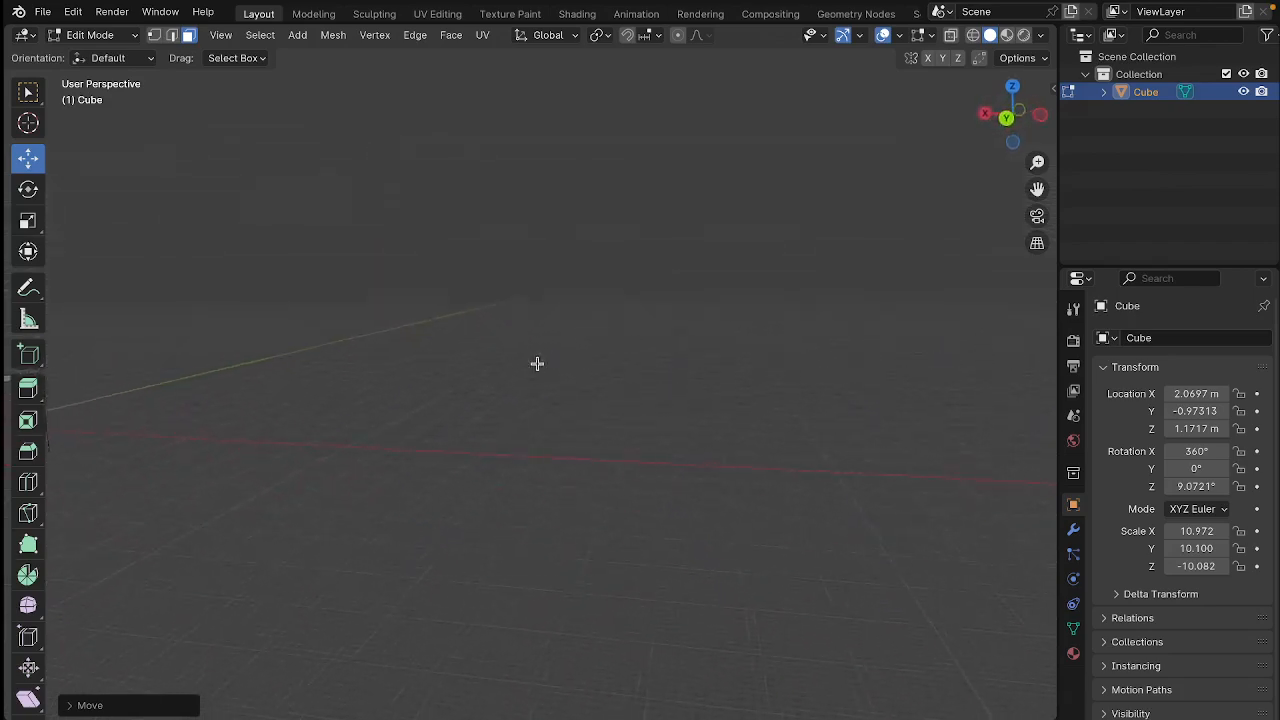
middle_click_drag(311, 420, 380, 476)
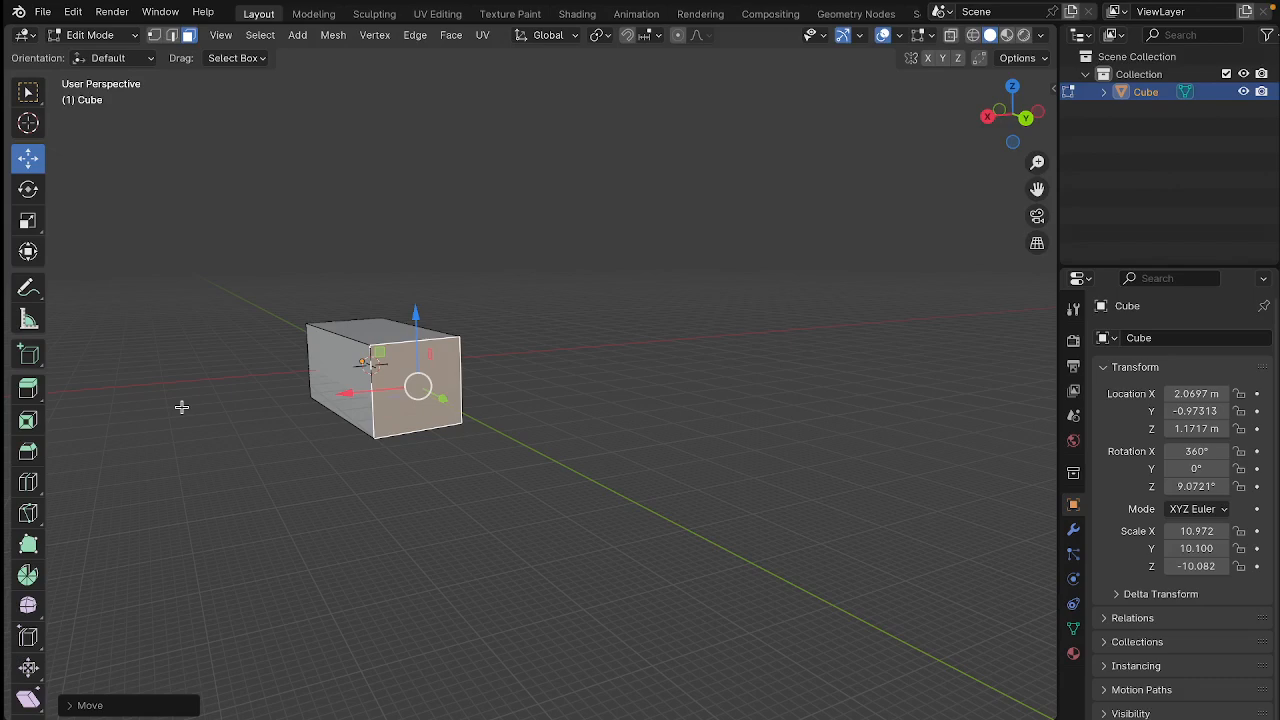
middle_click_drag(179, 372, 1048, 399)
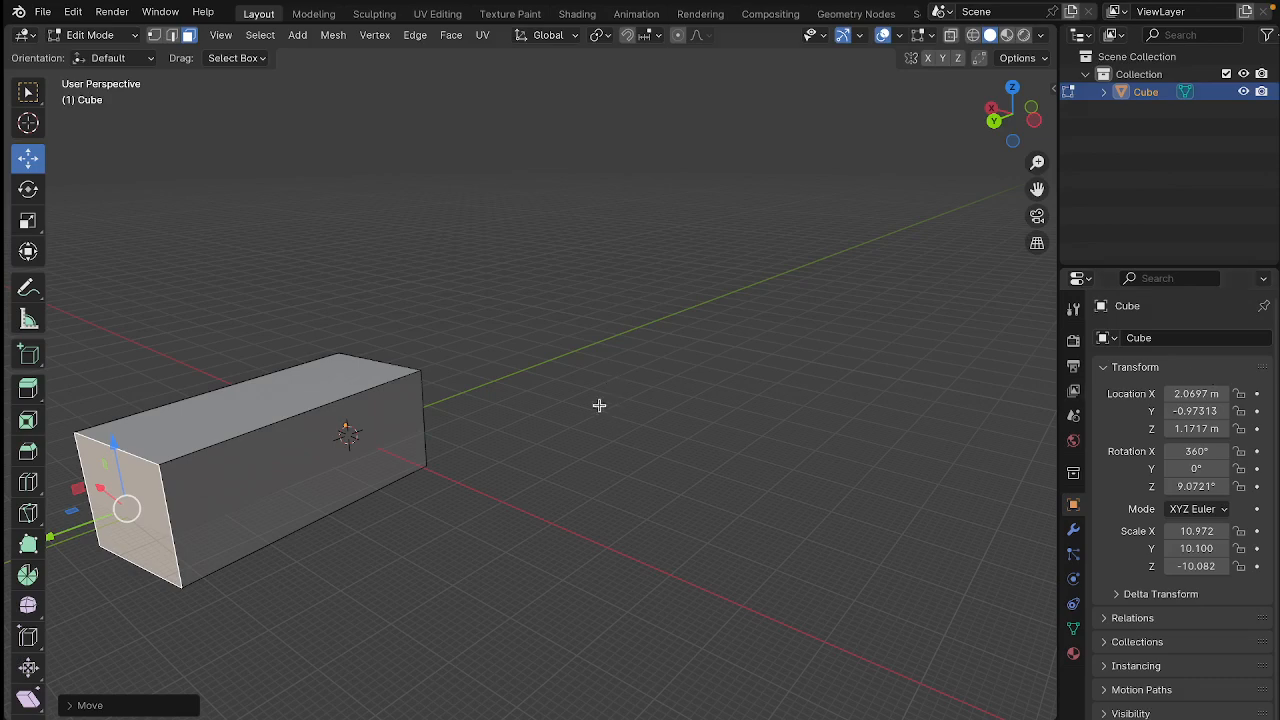
middle_click_drag(426, 343, 728, 328, "shift")
mouse_move(585, 468)
middle_mouse_down()
mouse_move(617, 480)
mouse_move(515, 490)
mouse_move(626, 486)
mouse_move(708, 460)
mouse_move(703, 476)
mouse_move(670, 460)
mouse_move(614, 523)
mouse_move(583, 472)
mouse_move(491, 474)
mouse_move(717, 426)
mouse_move(560, 470)
mouse_move(720, 460)
mouse_move(709, 503)
mouse_move(589, 423)
mouse_move(594, 476)
middle_mouse_up()
scroll(650, 468, "down", 1)
scroll(594, 476, "up", 3)
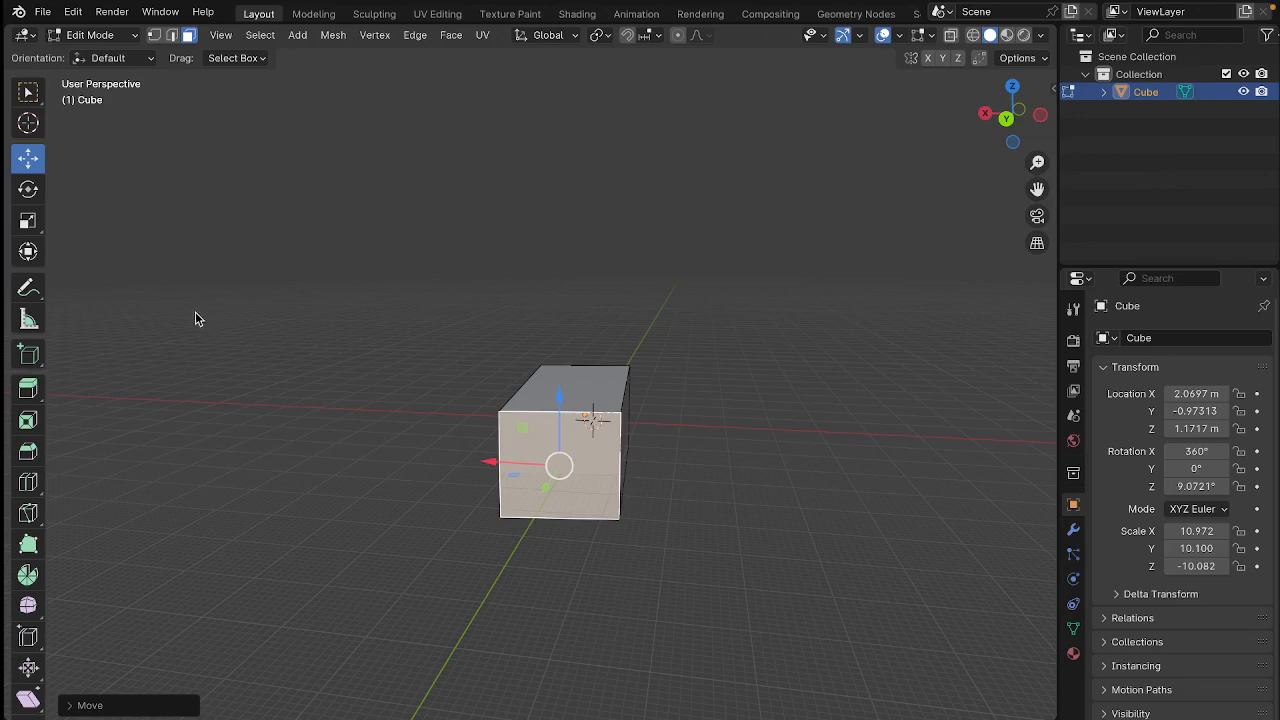
Take the Blender window out of full screen and switch to the OBS window.
mouse_move(86, 6)
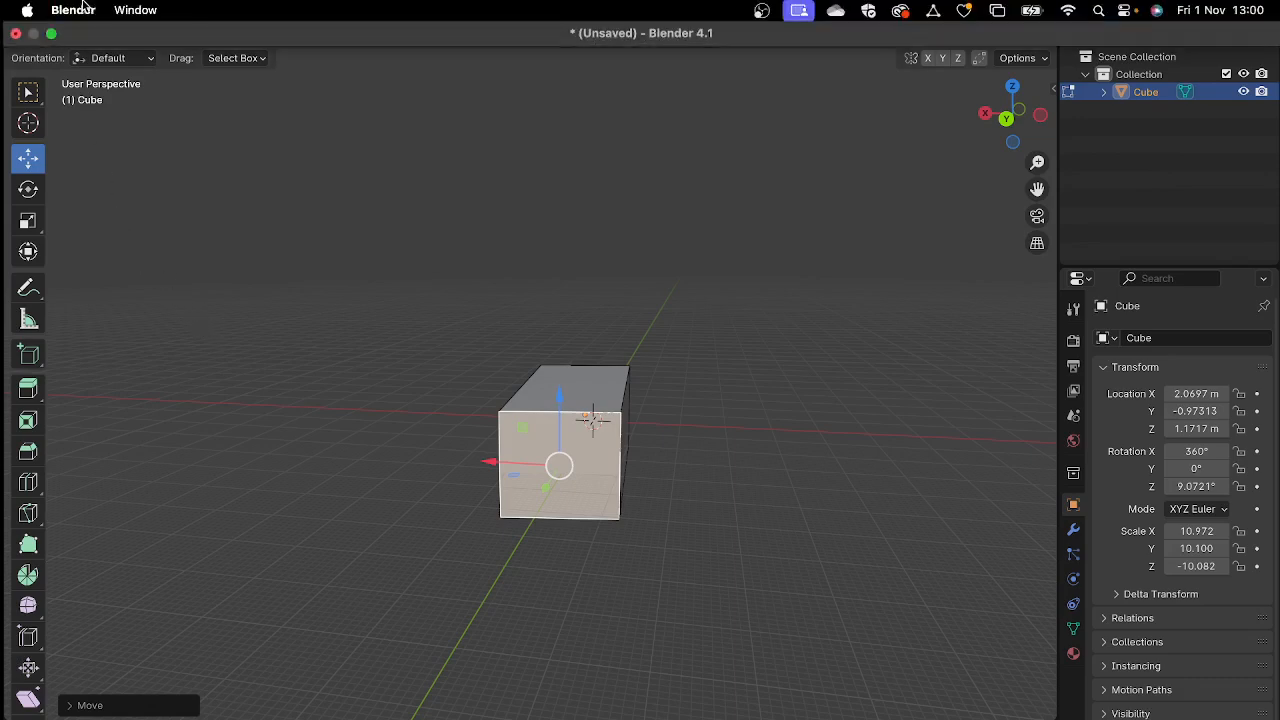
left_click(52, 34)
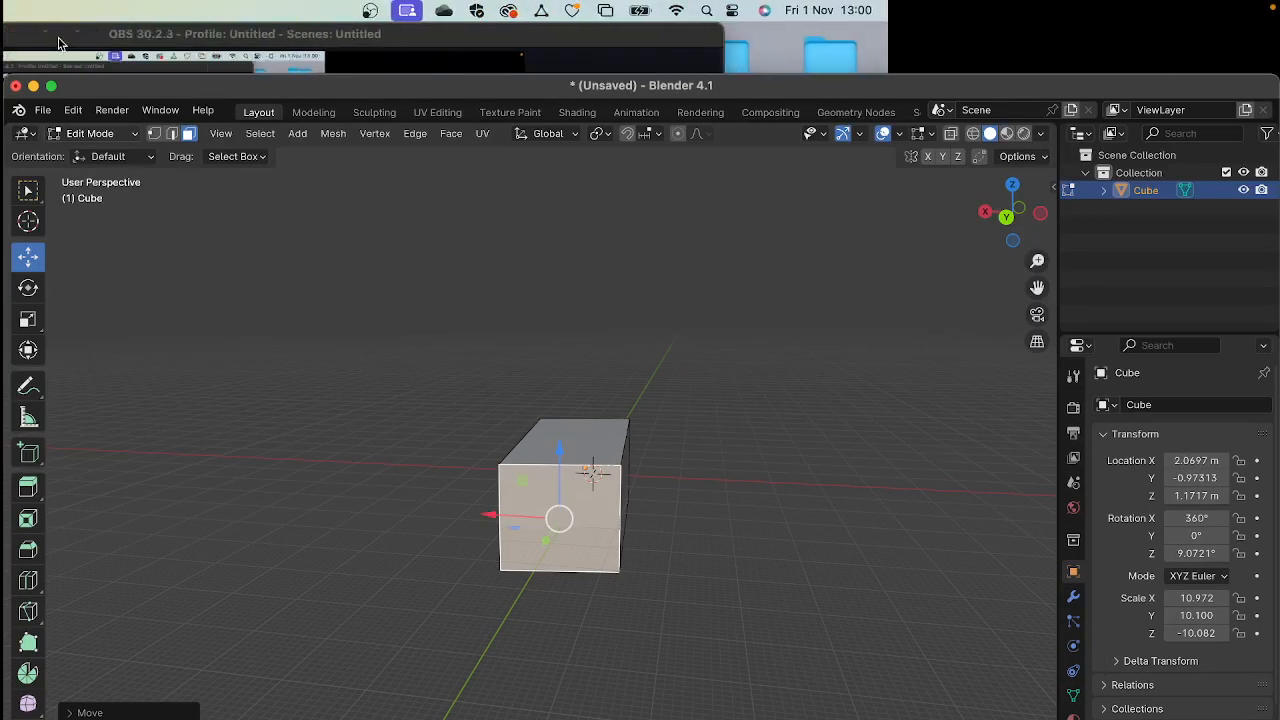
left_click(995, 42)
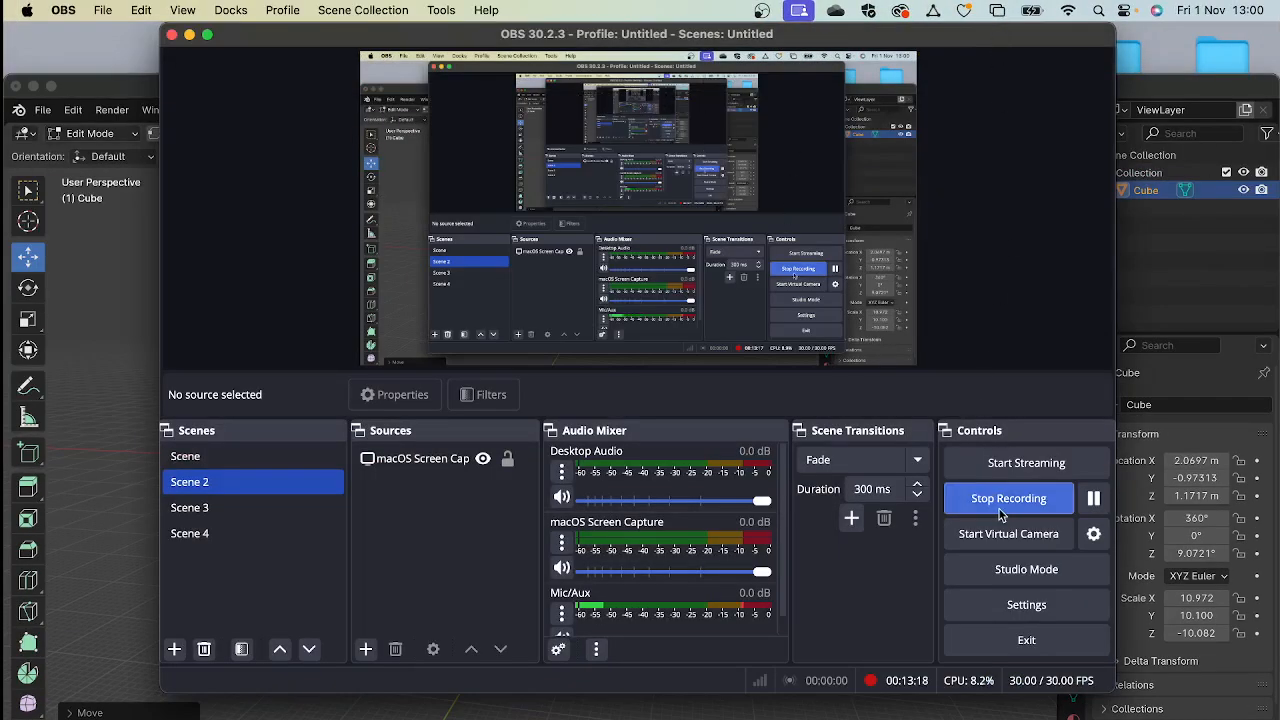